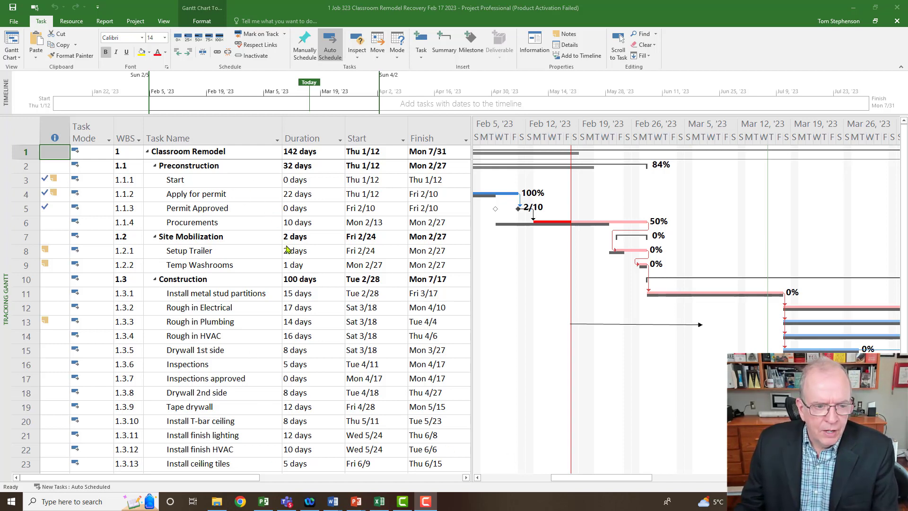
Look through the classroom remodel task list and switch to the Gantt Chart view to review task costs against baseline.
{"action": "scroll", "coordinate": [269, 339], "scroll_direction": "down", "scroll_amount": 2}
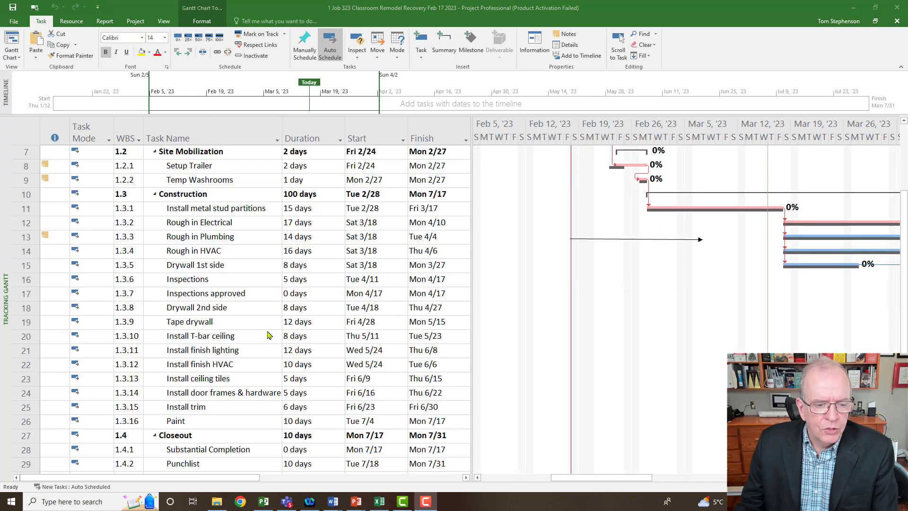
{"action": "key", "text": "ctrl+Home"}
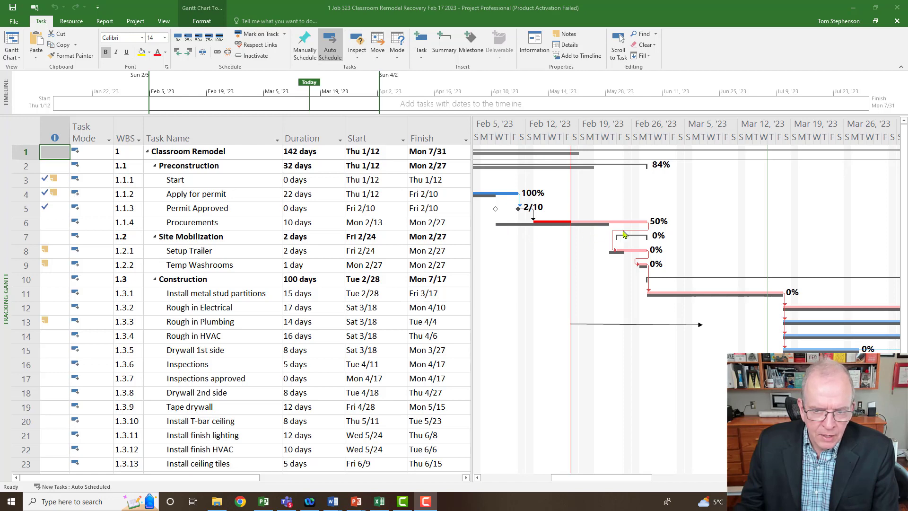
{"action": "right_click", "coordinate": [12, 228]}
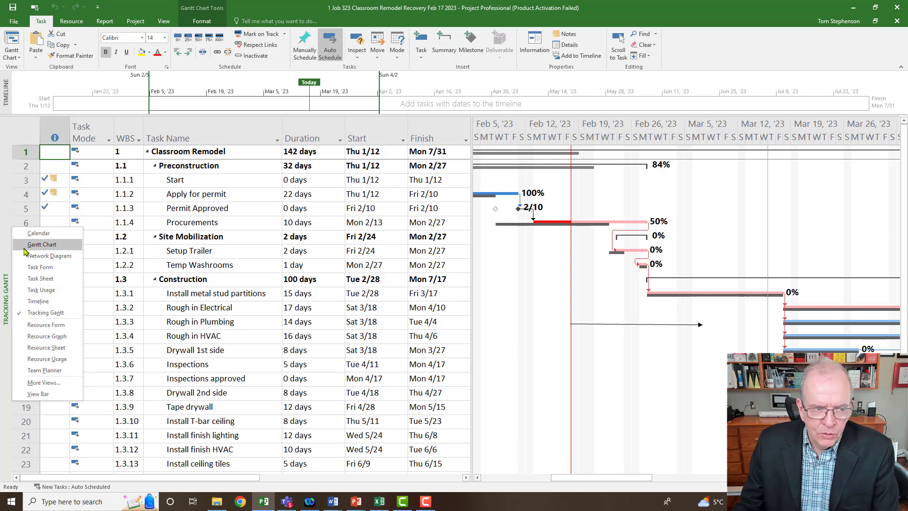
{"action": "left_click", "coordinate": [41, 244]}
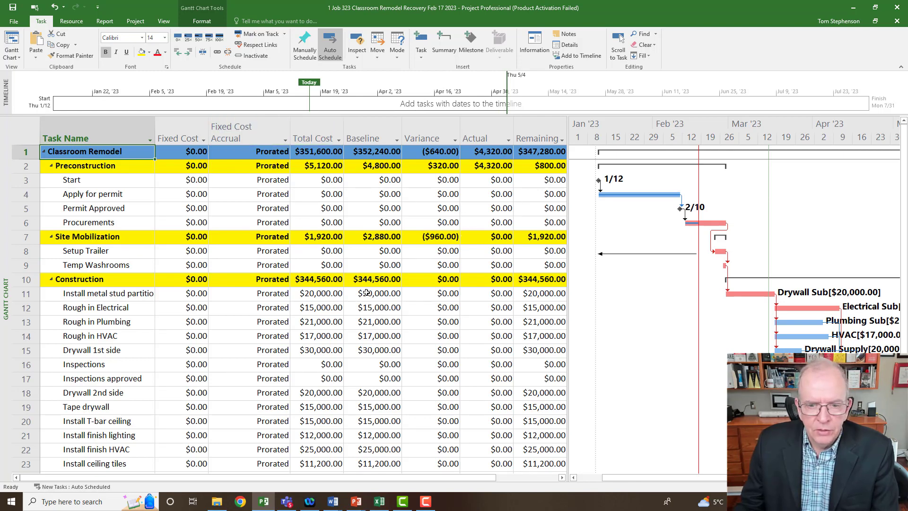
Return to the Tracking Gantt view and examine the progress and baseline bars from January through March.
{"action": "right_click", "coordinate": [6, 273]}
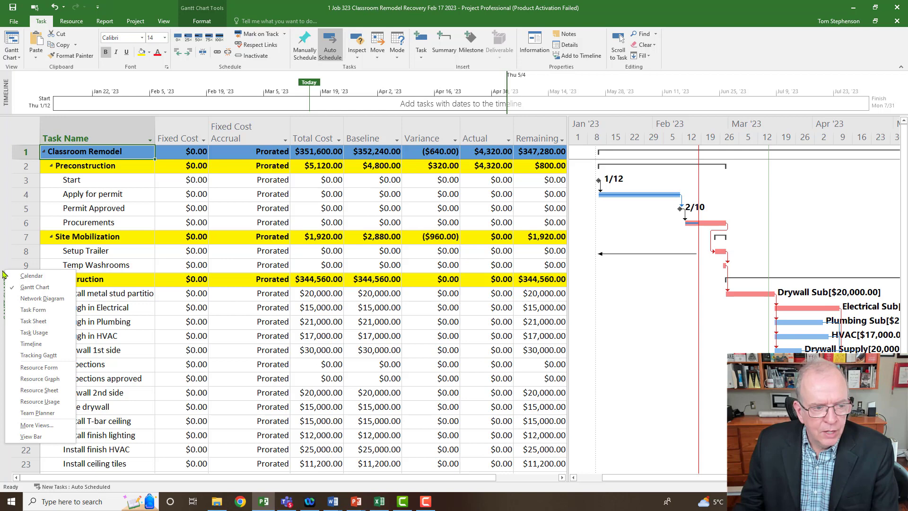
{"action": "left_click", "coordinate": [24, 355]}
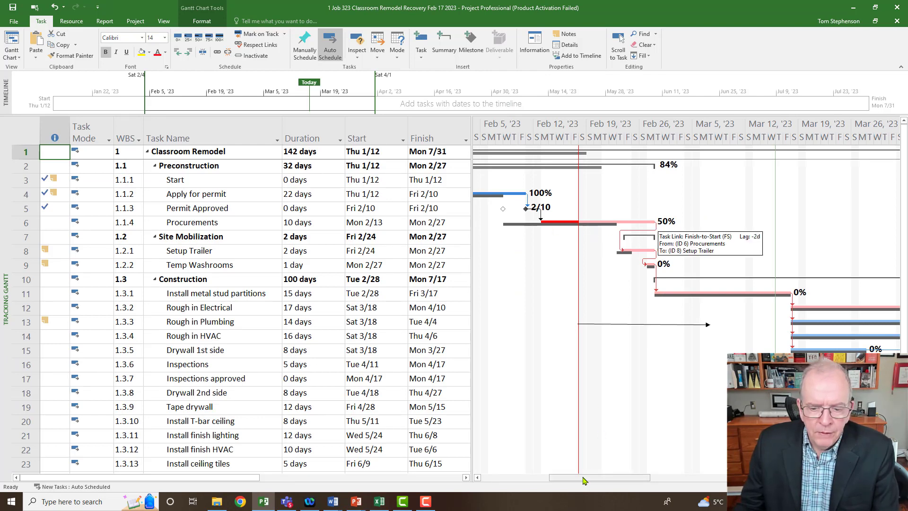
{"action": "left_click_drag", "start_coordinate": [573, 480], "coordinate": [541, 485]}
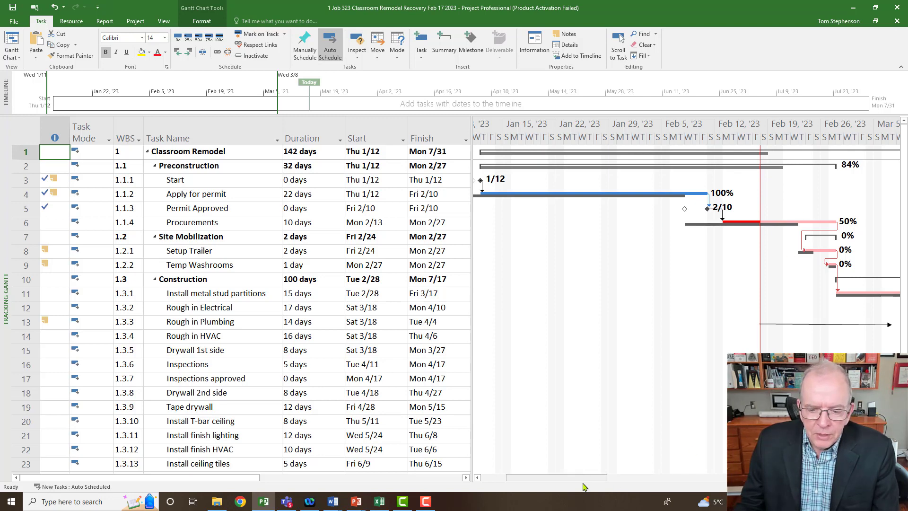
{"action": "left_click_drag", "start_coordinate": [582, 479], "coordinate": [616, 479]}
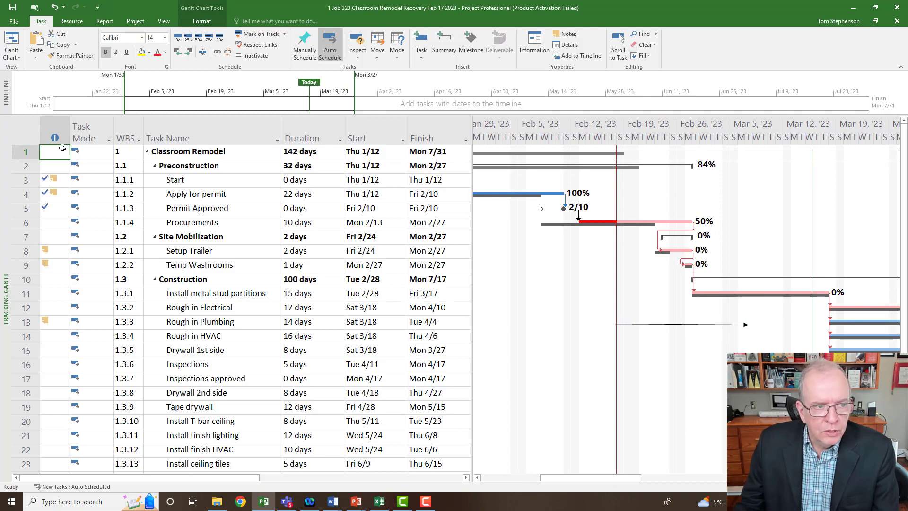
Apply the Variance table to the Tracking Gantt and widen the table area to reveal the Start Var. and Finish Var. columns.
{"action": "left_click", "coordinate": [25, 131]}
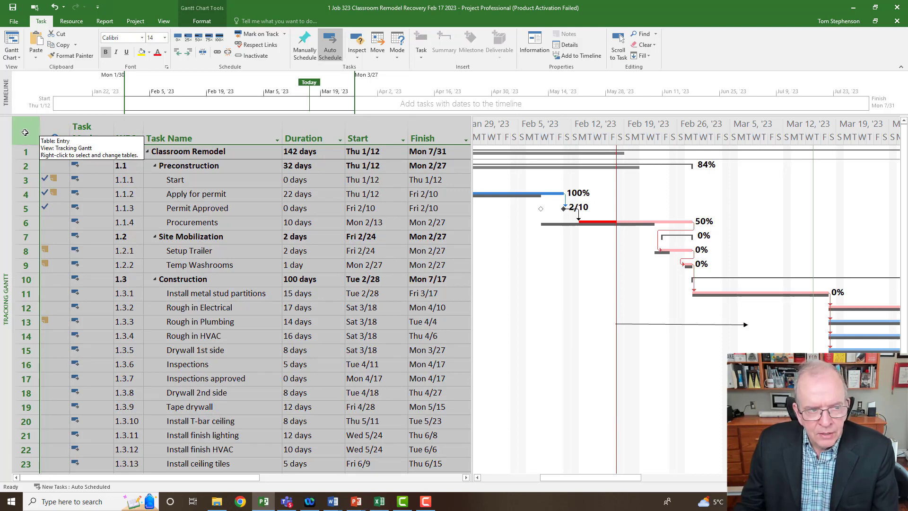
{"action": "right_click", "coordinate": [25, 132]}
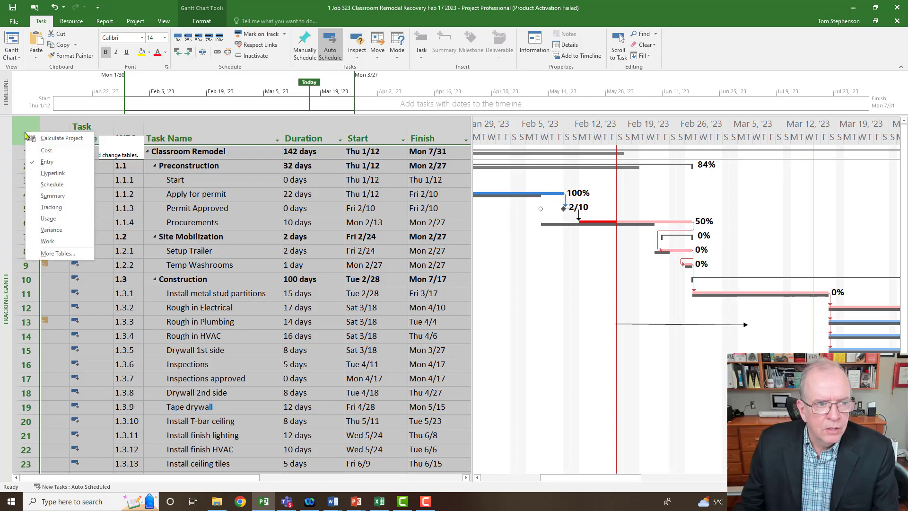
{"action": "left_click", "coordinate": [51, 230]}
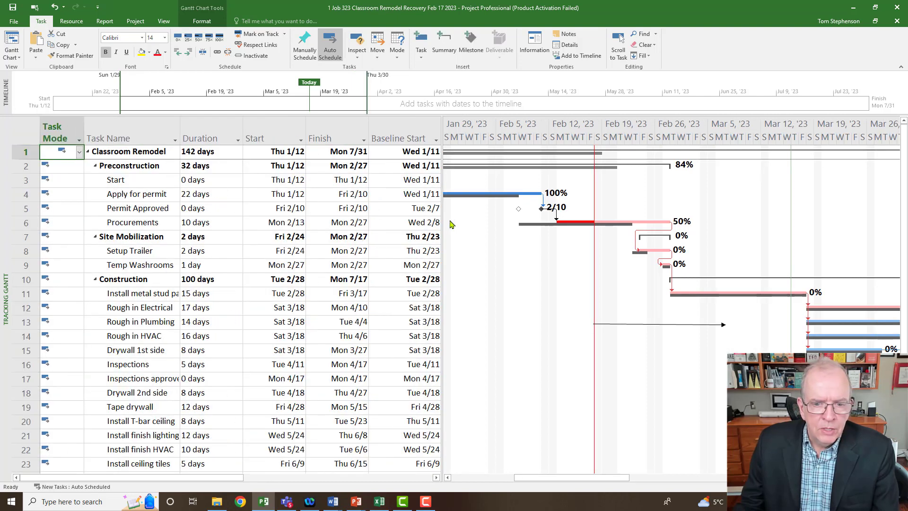
{"action": "left_click_drag", "start_coordinate": [441, 223], "coordinate": [566, 223]}
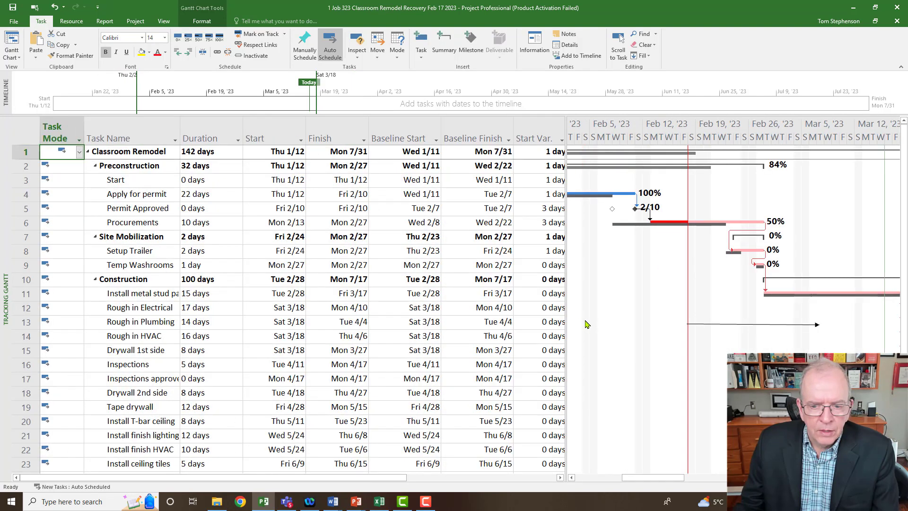
{"action": "left_click_drag", "start_coordinate": [566, 292], "coordinate": [627, 285]}
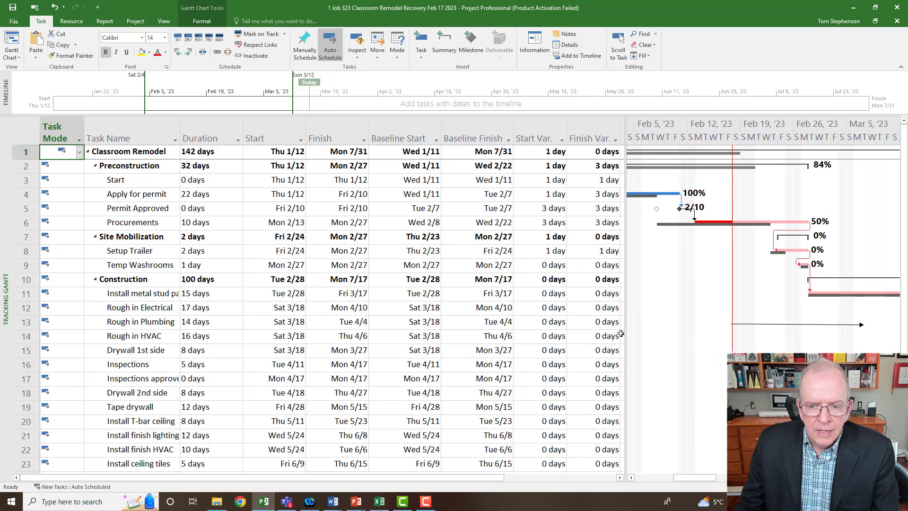
{"action": "left_click", "coordinate": [602, 153]}
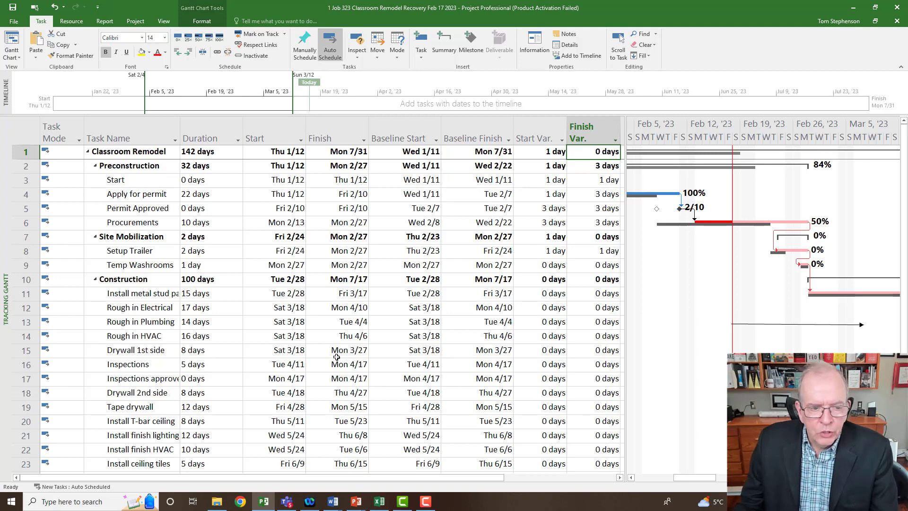
Delete the drawn horizontal arrow beside the Rough in Plumbing task in the Gantt chart.
{"action": "scroll", "coordinate": [336, 355], "scroll_direction": "down", "scroll_amount": 1}
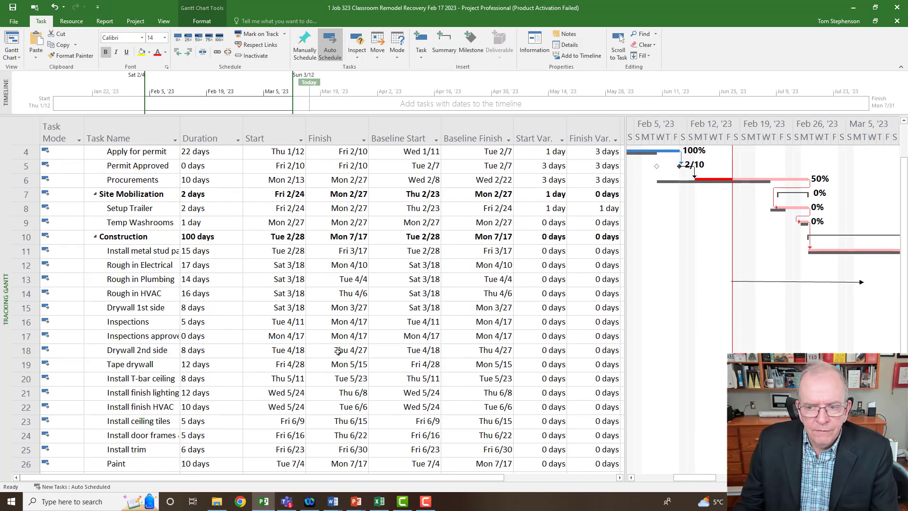
{"action": "left_click", "coordinate": [784, 281]}
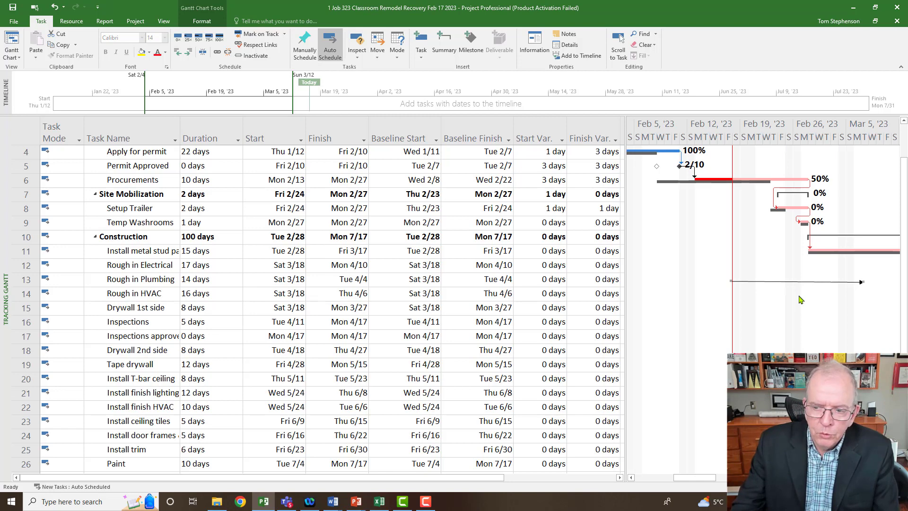
{"action": "key", "text": "Delete"}
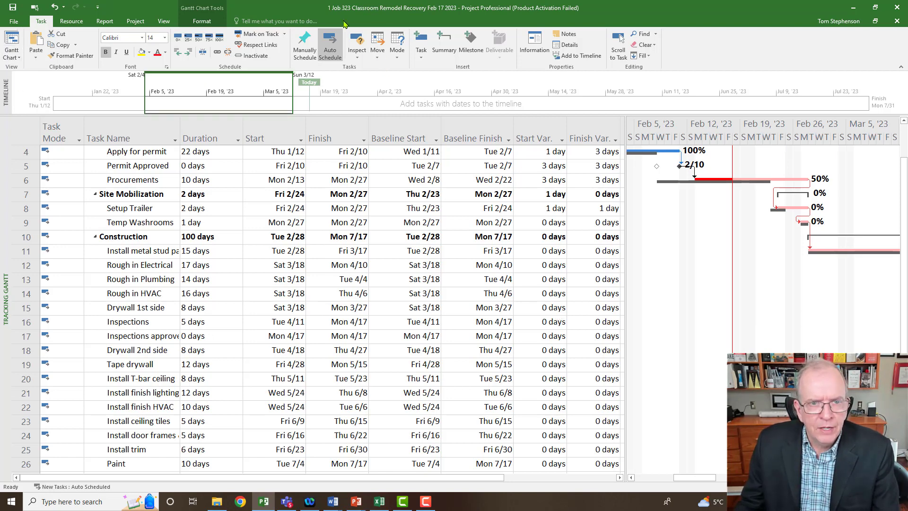
Start saving a copy in the Office Remodel The Course Updates folder and change the file name's leading number to 2.
{"action": "left_click", "coordinate": [13, 22]}
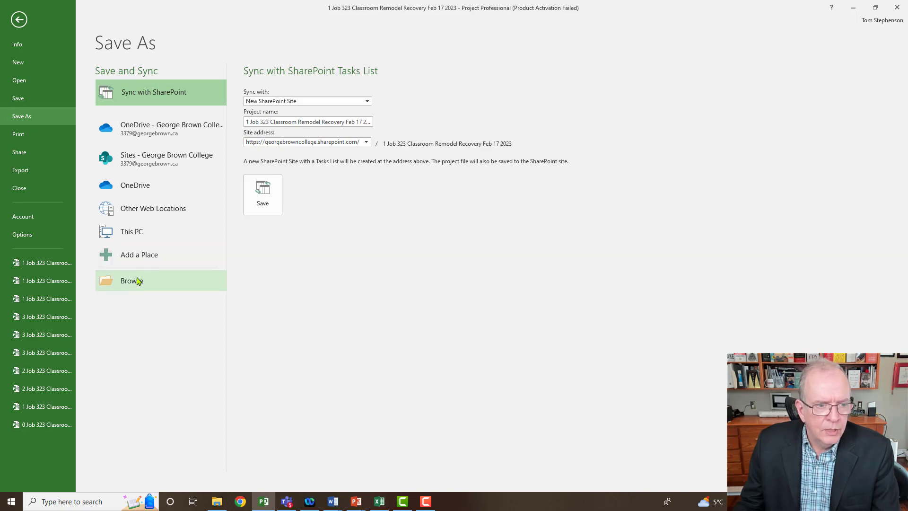
{"action": "left_click", "coordinate": [138, 235]}
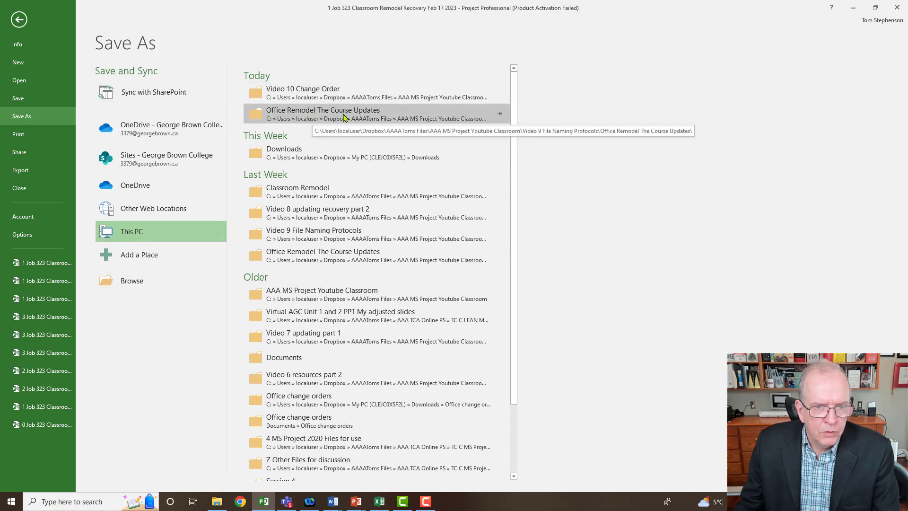
{"action": "left_click", "coordinate": [344, 118]}
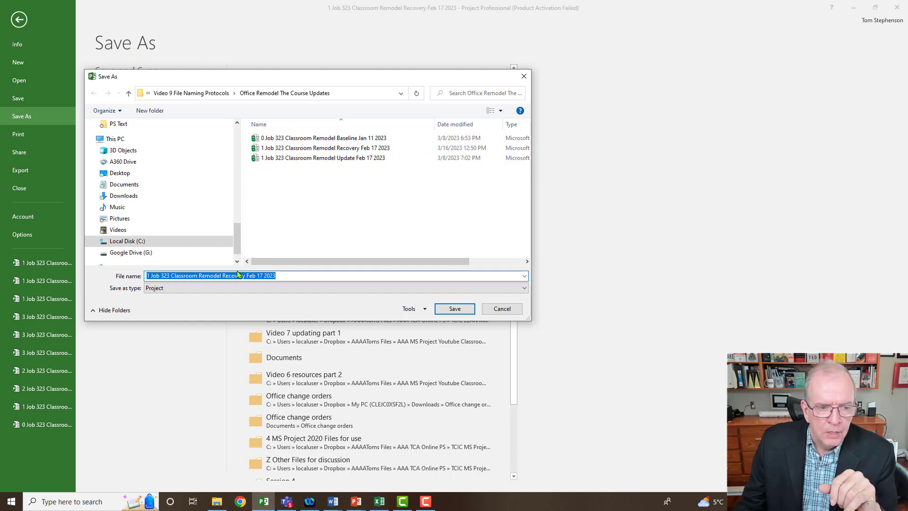
{"action": "left_click", "coordinate": [149, 276]}
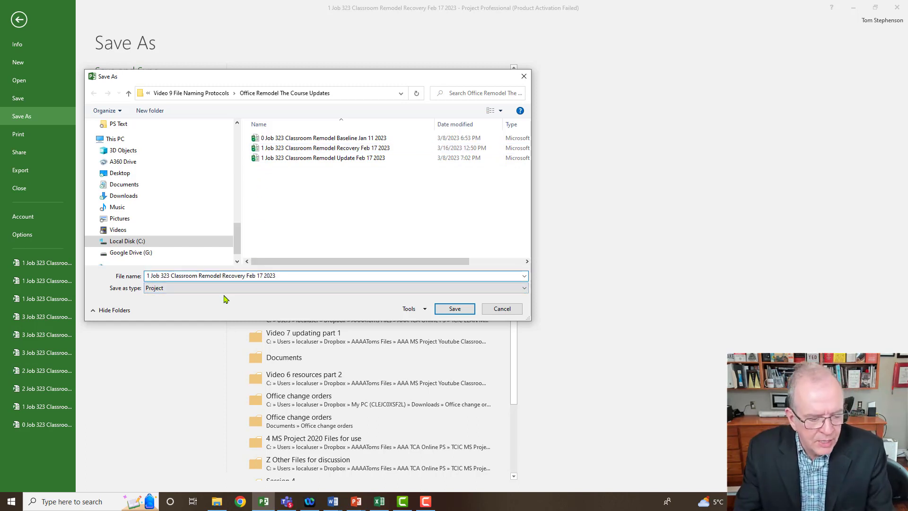
{"action": "key", "text": "BackSpace"}
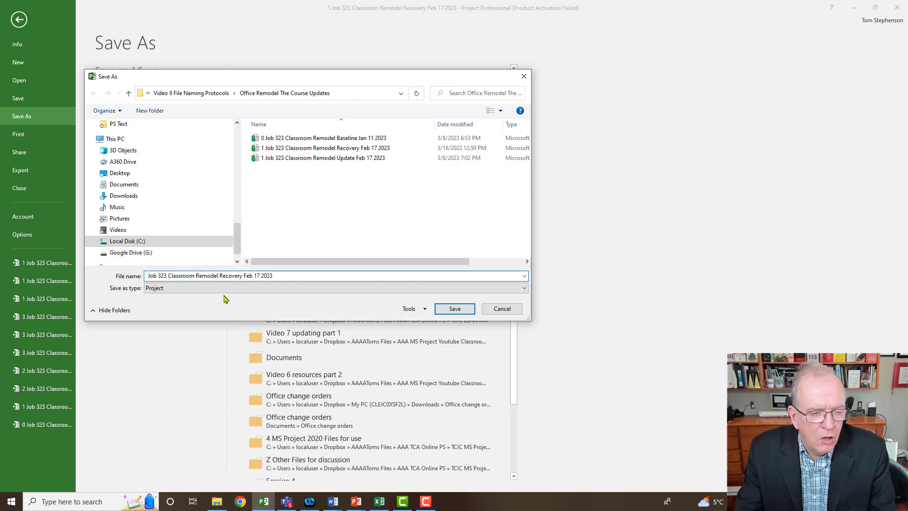
{"action": "type", "text": "2"}
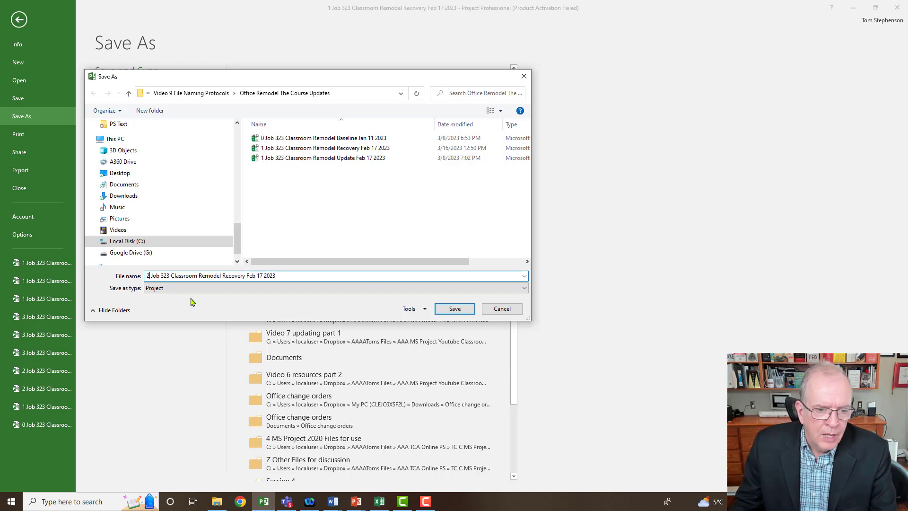
Change the date in the file name to Feb 28 2023 and save the project as 2 Job 323 Classroom Remodel Recovery Feb 28 2023.
{"action": "left_click", "coordinate": [264, 275]}
{"action": "key", "text": "BackSpace"}
{"action": "key", "text": "BackSpace"}
{"action": "key", "text": "BackSpace"}
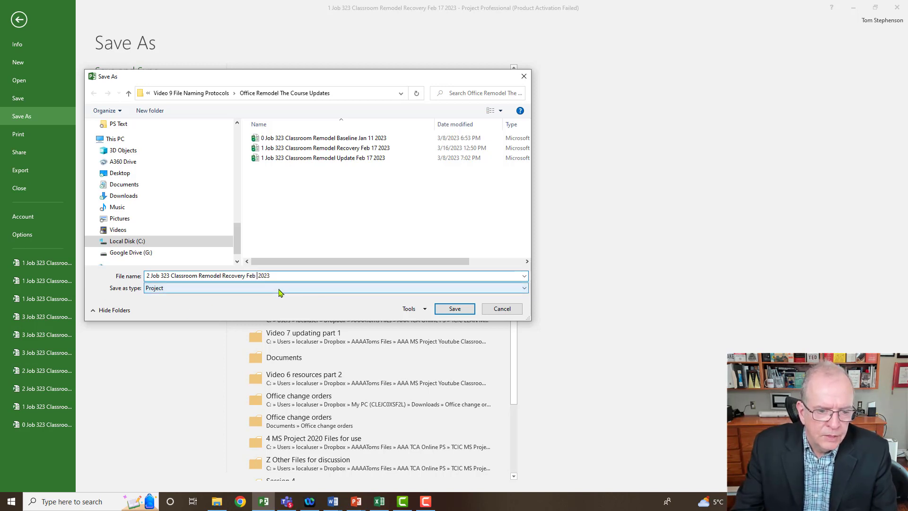
{"action": "key", "text": "BackSpace"}
{"action": "key", "text": "BackSpace"}
{"action": "key", "text": "BackSpace"}
{"action": "key", "text": "BackSpace"}
{"action": "type", "text": "Feb"}
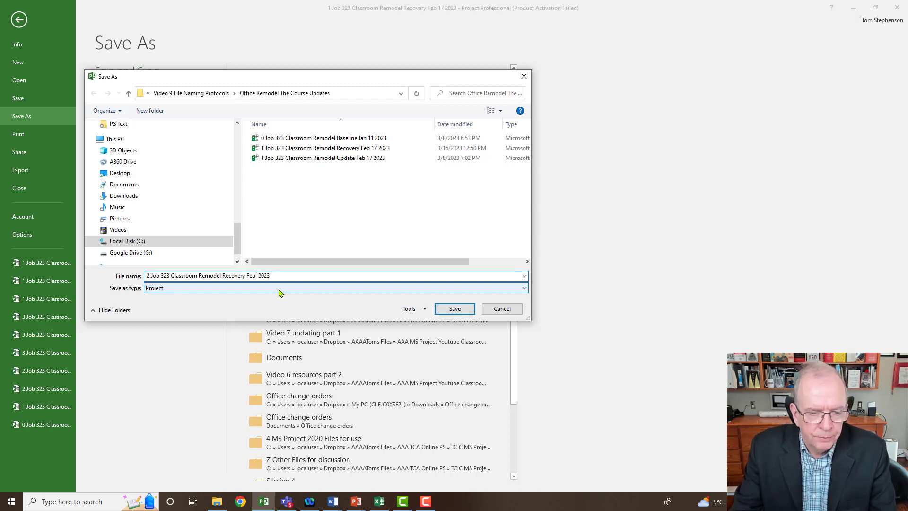
{"action": "type", "text": " 2"}
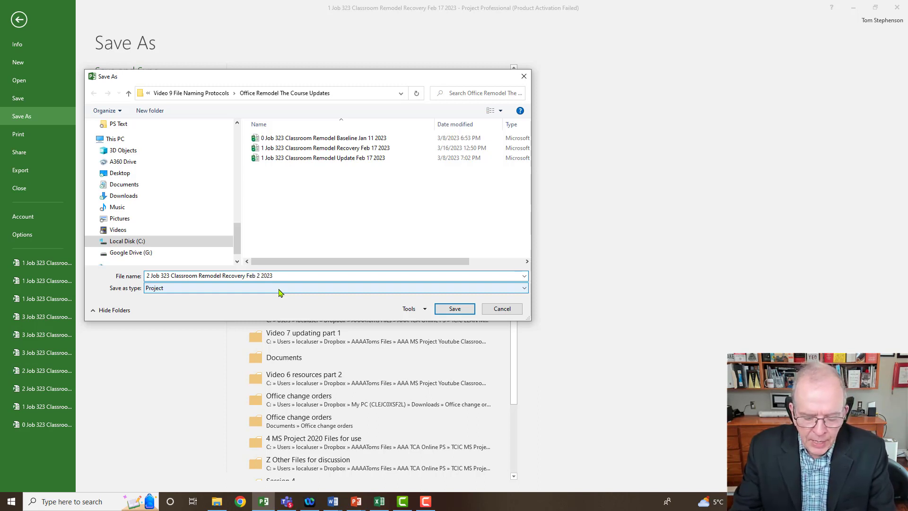
{"action": "type", "text": "8"}
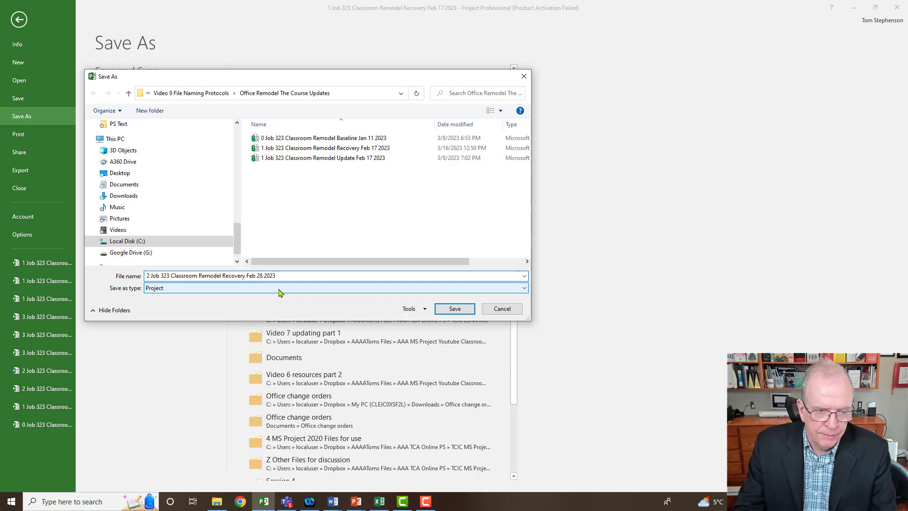
{"action": "left_click", "coordinate": [456, 310]}
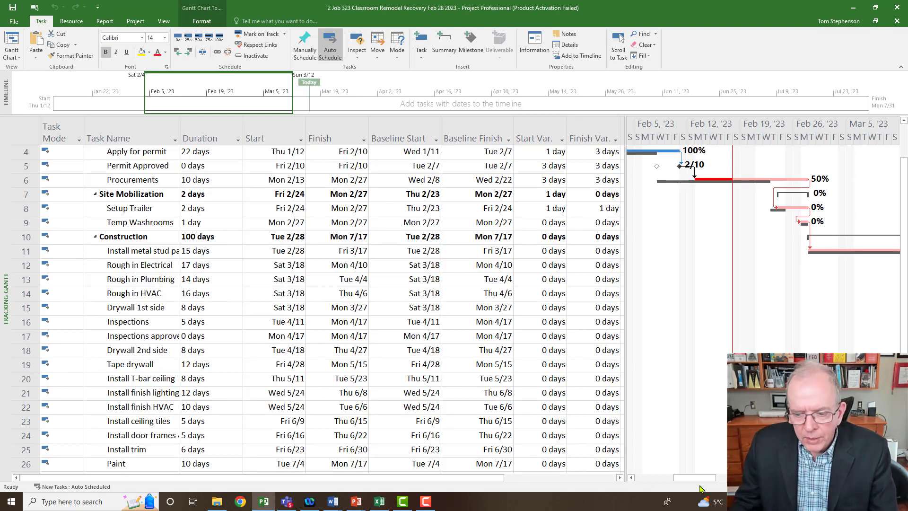
{"action": "mouse_move", "coordinate": [624, 416]}
{"action": "left_mouse_down"}
{"action": "mouse_move", "coordinate": [590, 422]}
{"action": "mouse_move", "coordinate": [618, 431]}
{"action": "left_mouse_up"}
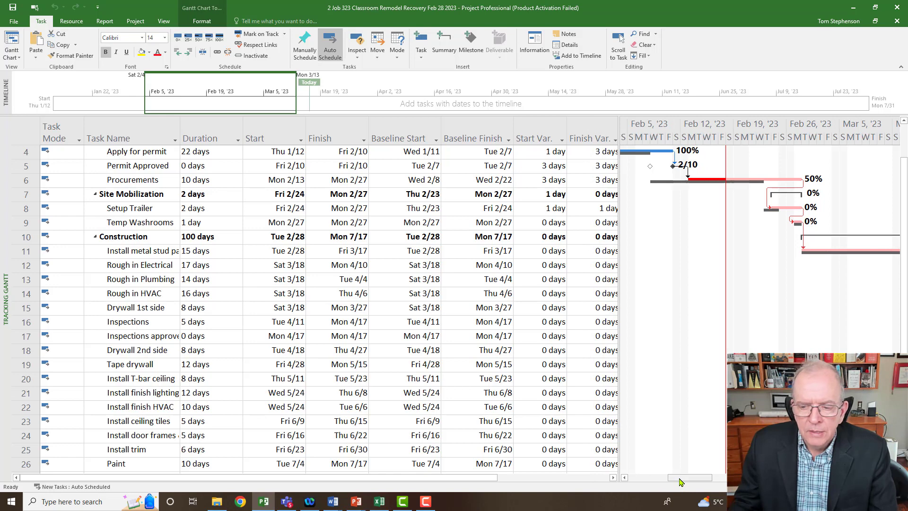
{"action": "left_click_drag", "start_coordinate": [682, 483], "coordinate": [692, 485]}
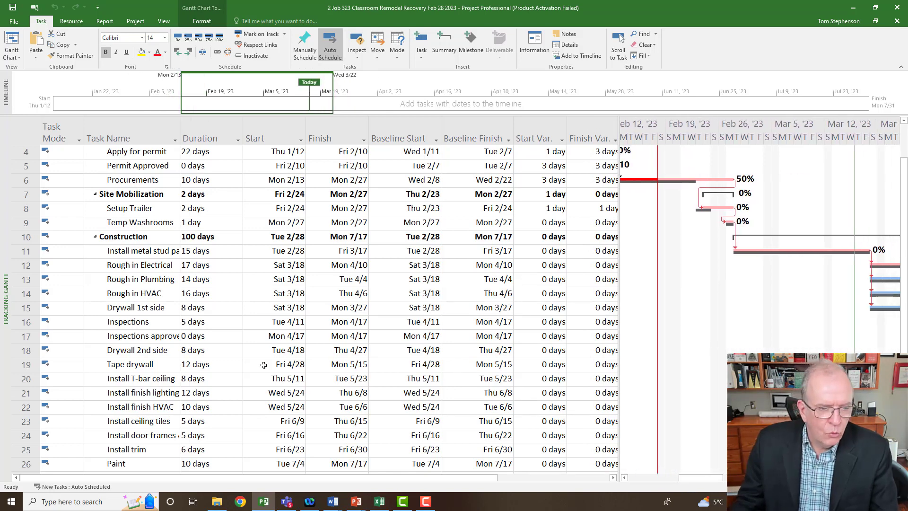
{"action": "scroll", "coordinate": [215, 317], "scroll_direction": "down", "scroll_amount": 1}
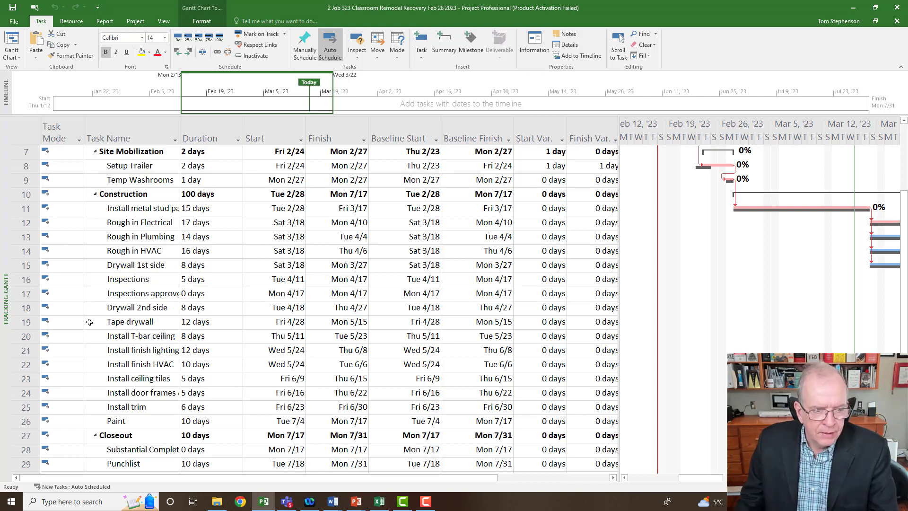
{"action": "left_click", "coordinate": [25, 337]}
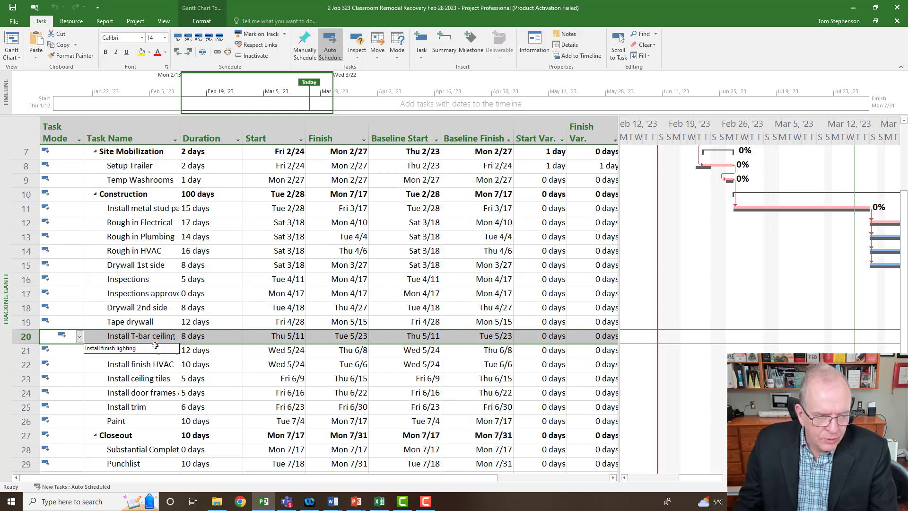
{"action": "left_click", "coordinate": [100, 352]}
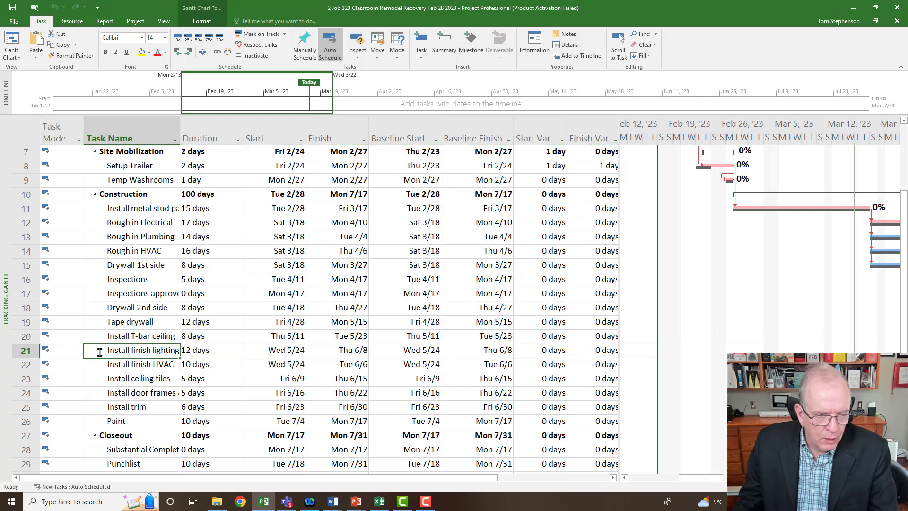
{"action": "left_click", "coordinate": [25, 335]}
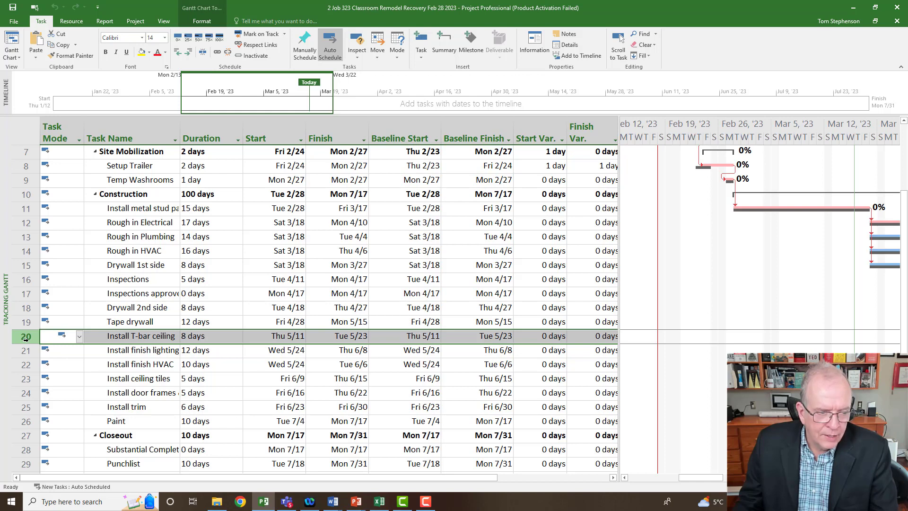
{"action": "right_click", "coordinate": [25, 337]}
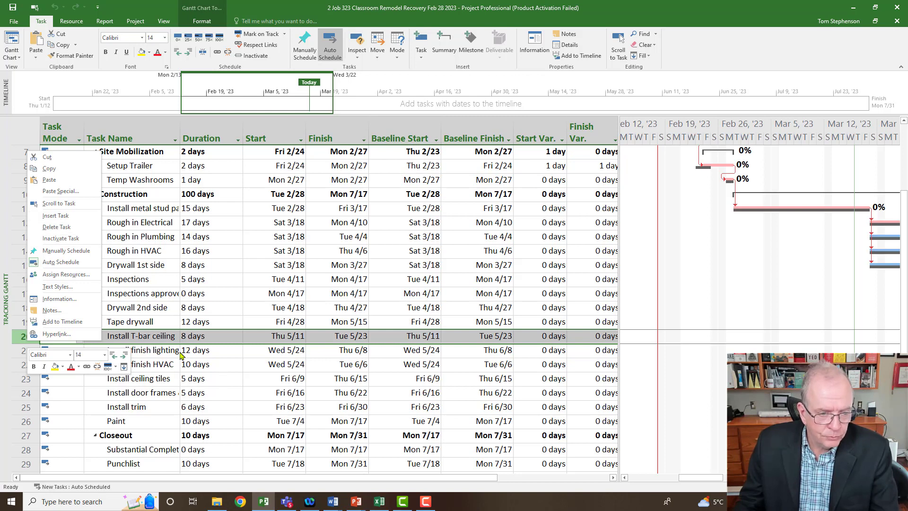
{"action": "key", "text": "Escape"}
{"action": "left_click", "coordinate": [113, 354]}
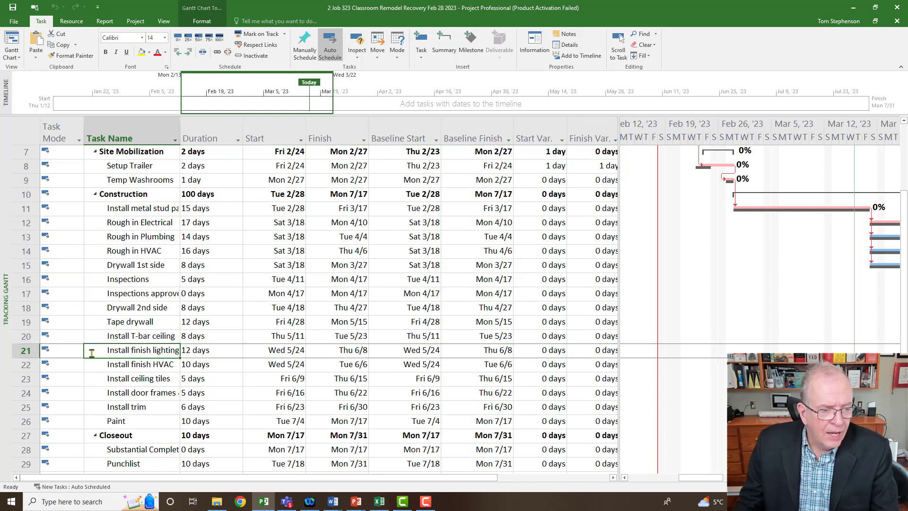
Insert eight new blank tasks directly above the Install T-bar ceiling task.
{"action": "left_click", "coordinate": [26, 337]}
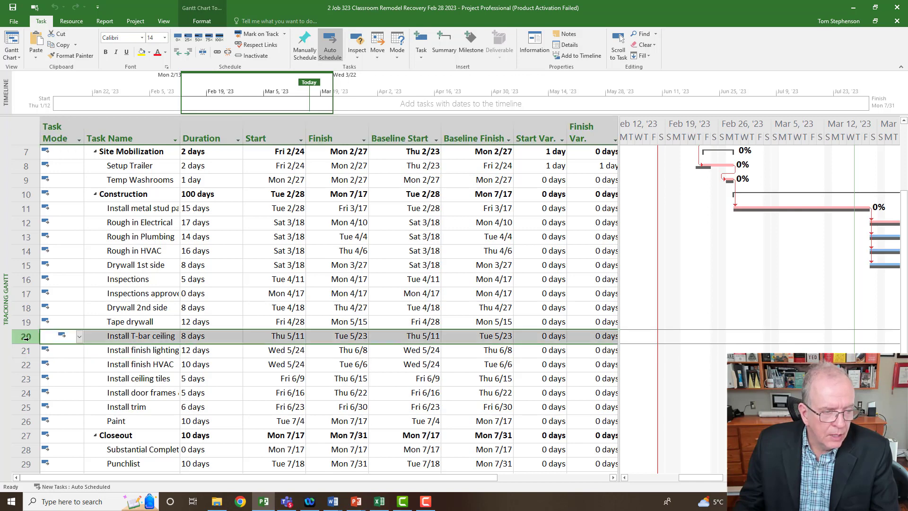
{"action": "left_click_drag", "start_coordinate": [29, 347], "coordinate": [31, 435]}
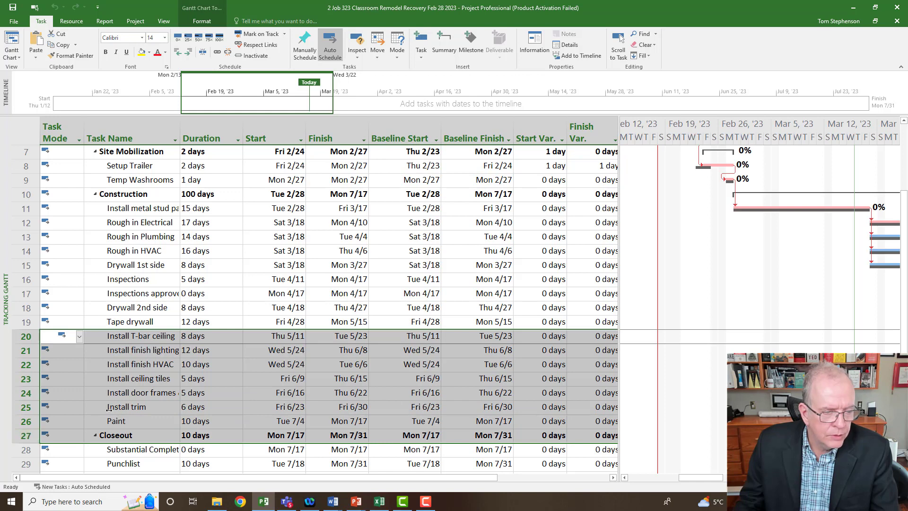
{"action": "right_click", "coordinate": [136, 363]}
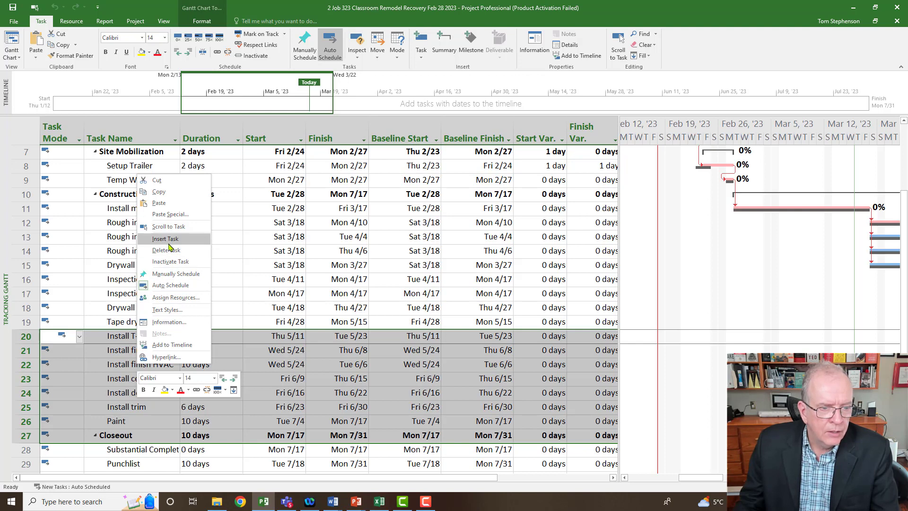
{"action": "left_click", "coordinate": [169, 243]}
Name the first new task below Tape drywall CCO NO.1 Conference Bulkhead and widen the Task Name column to fit it on one line.
{"action": "scroll", "coordinate": [227, 326], "scroll_direction": "down", "scroll_amount": 1}
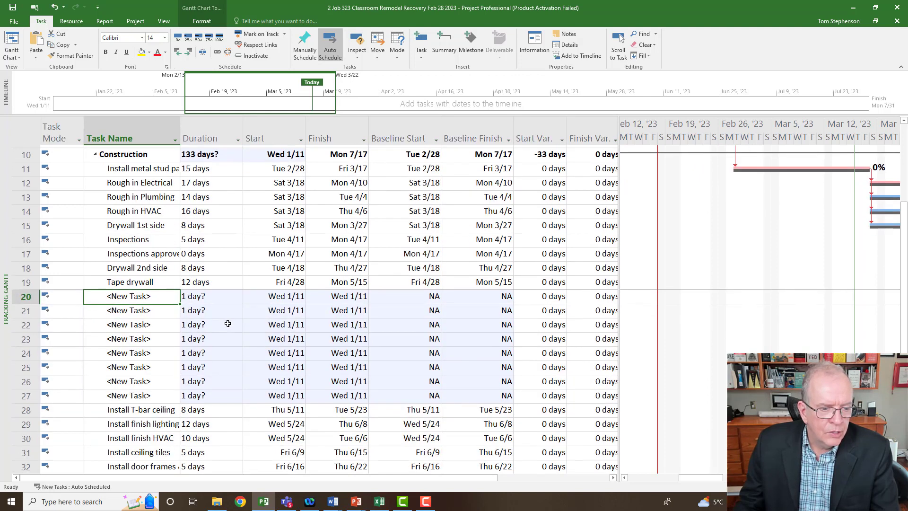
{"action": "scroll", "coordinate": [227, 326], "scroll_direction": "down", "scroll_amount": 1}
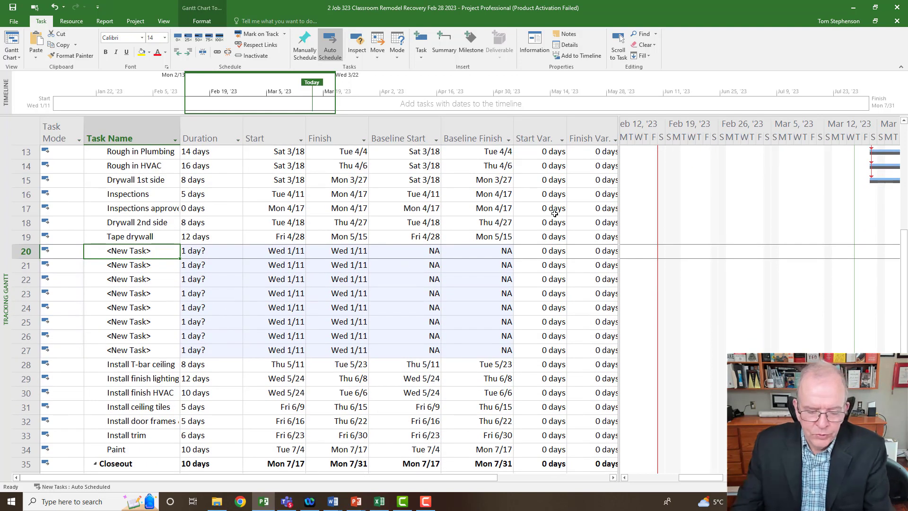
{"action": "type", "text": "C"}
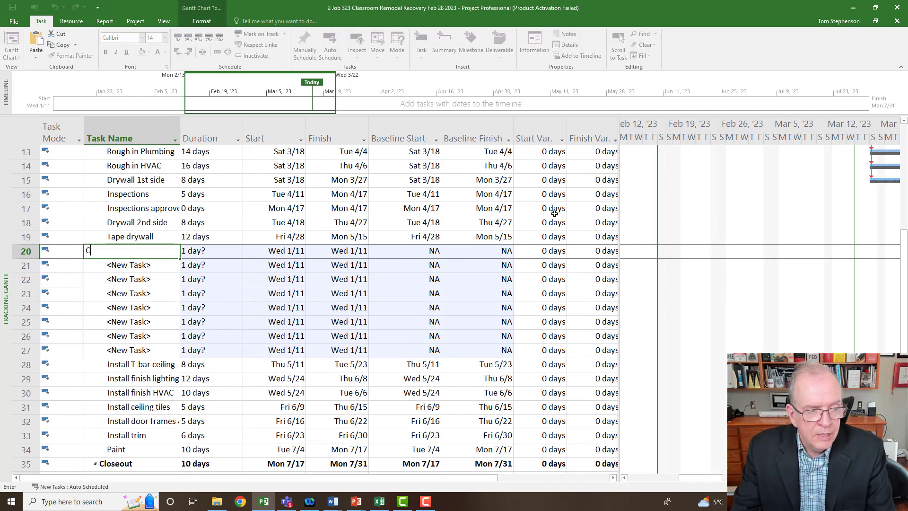
{"action": "type", "text": "CO"}
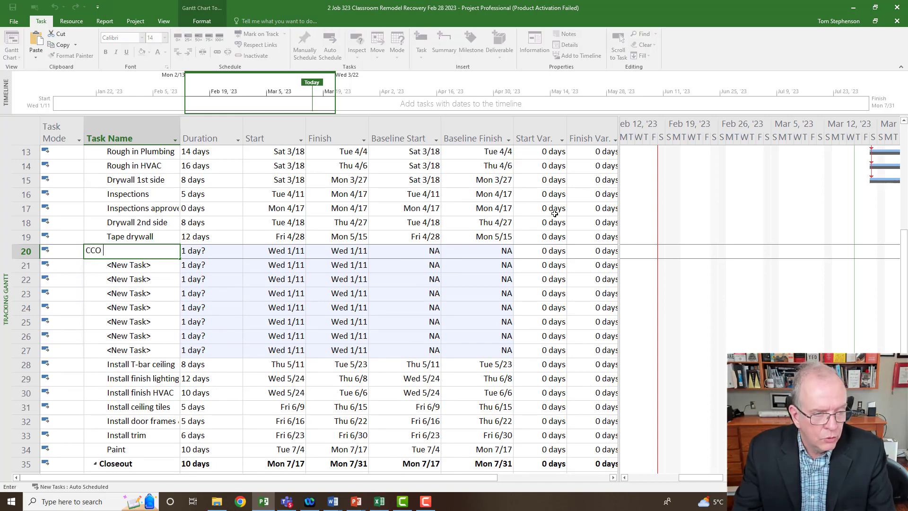
{"action": "type", "text": " NO.1 C"}
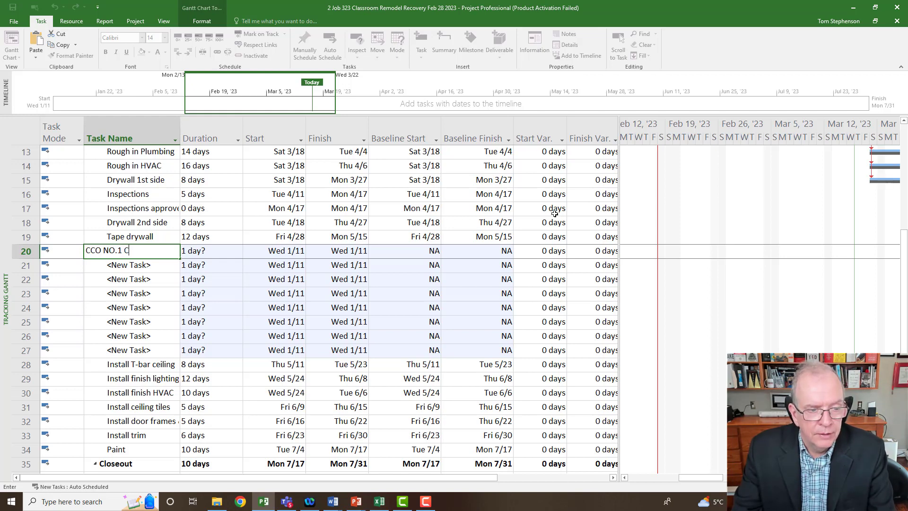
{"action": "type", "text": "onference"}
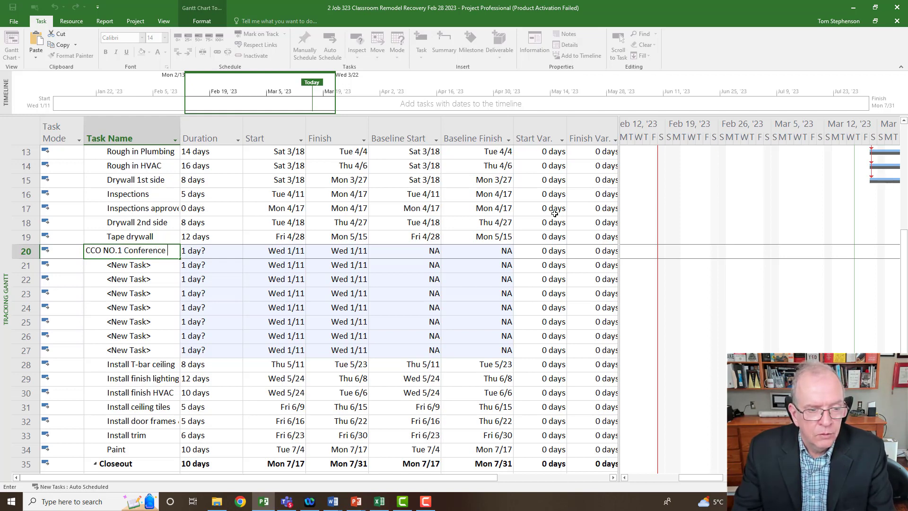
{"action": "type", "text": " Room"}
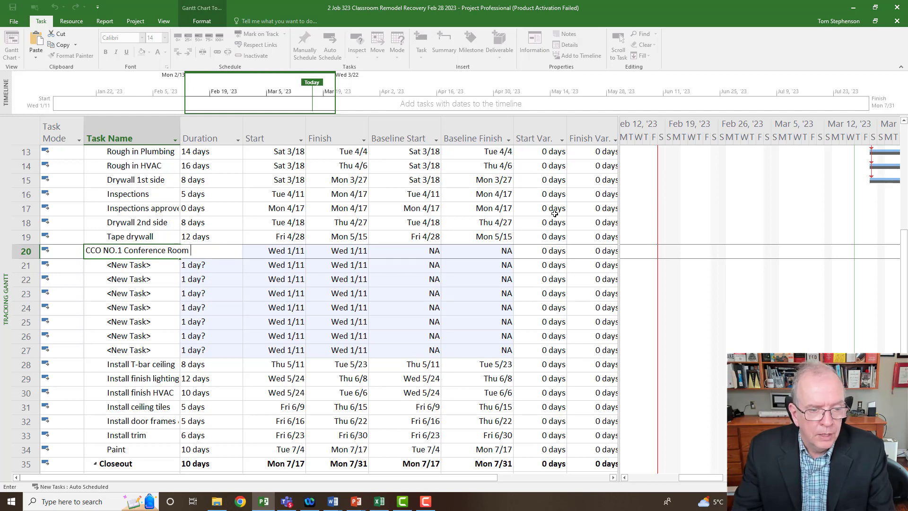
{"action": "key", "text": "BackSpace"}
{"action": "key", "text": "BackSpace"}
{"action": "key", "text": "BackSpace"}
{"action": "key", "text": "BackSpace"}
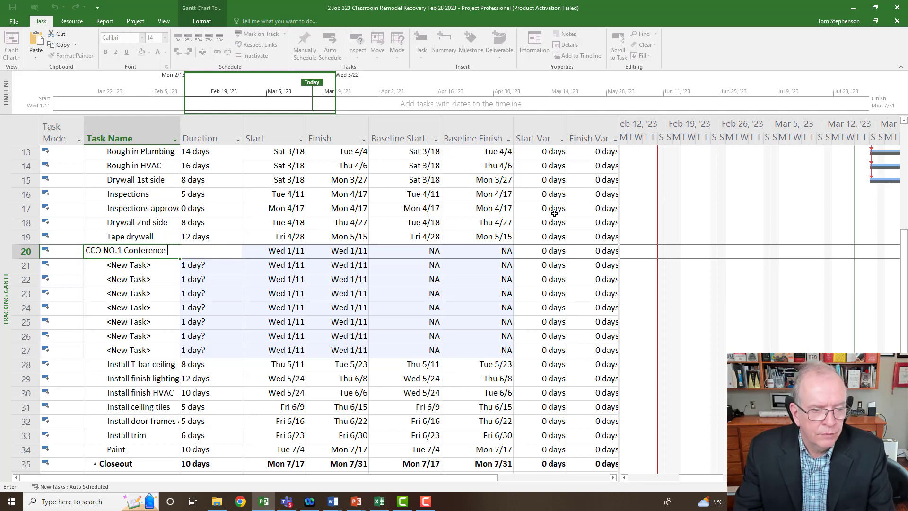
{"action": "type", "text": "Bulkhead"}
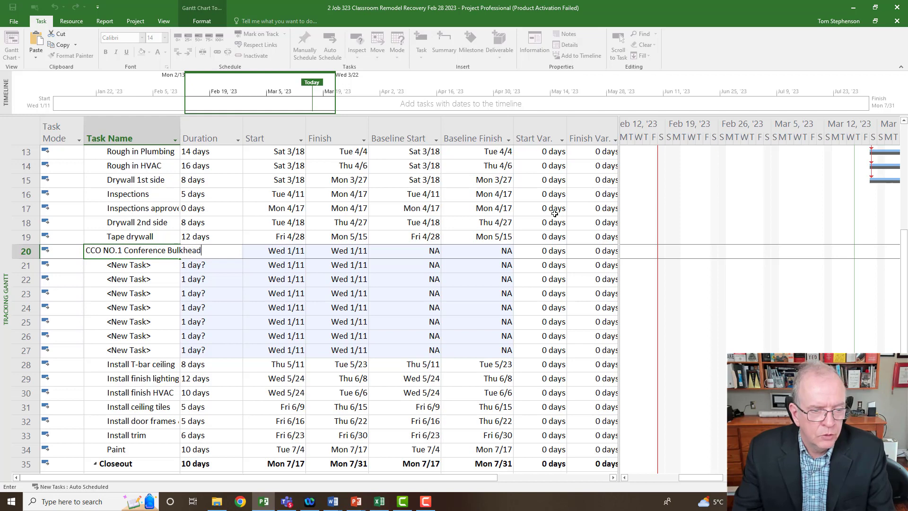
{"action": "key", "text": "Return"}
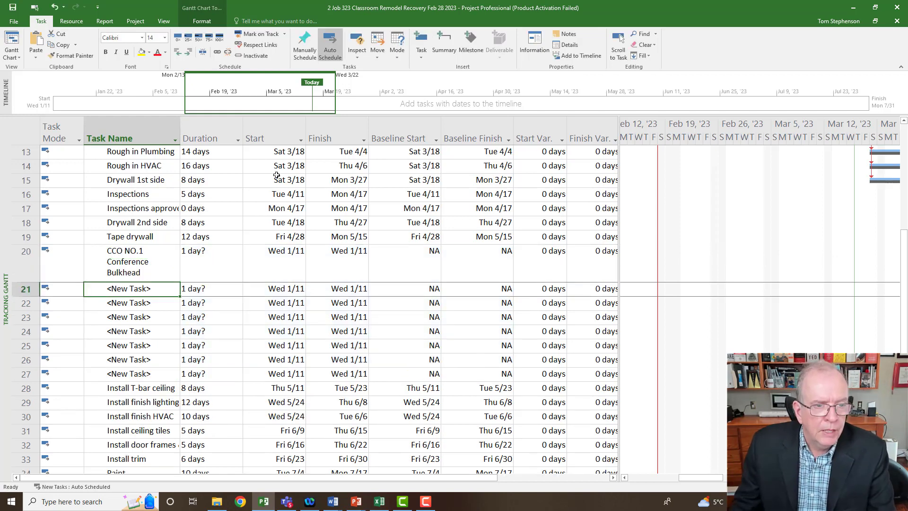
{"action": "left_click_drag", "start_coordinate": [181, 138], "coordinate": [253, 125]}
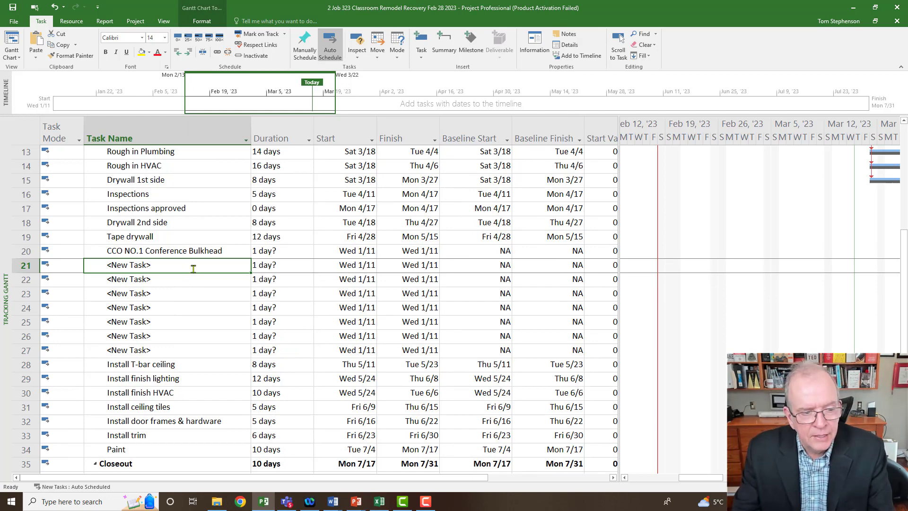
Name the new task in row 21, below CCO NO.1 Conference Bulkhead, Install metal bulkhead.
{"action": "type", "text": "Install"}
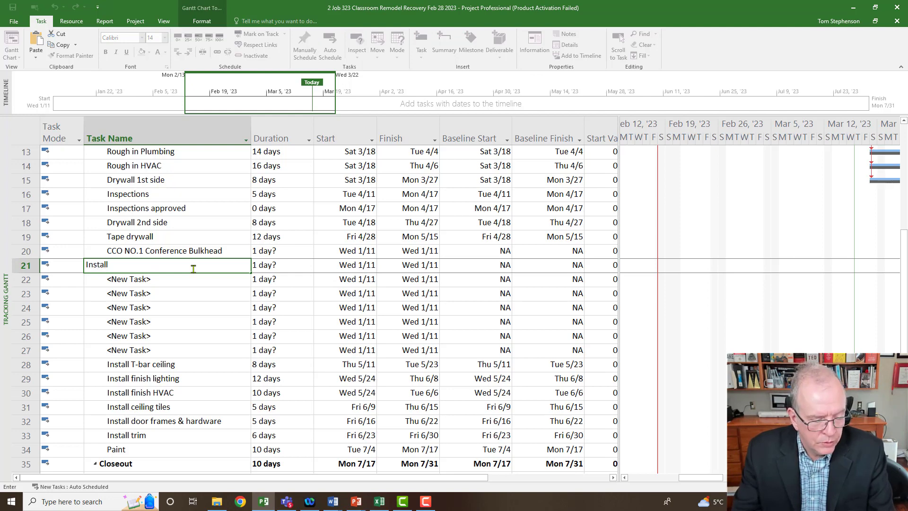
{"action": "type", "text": " met bul"}
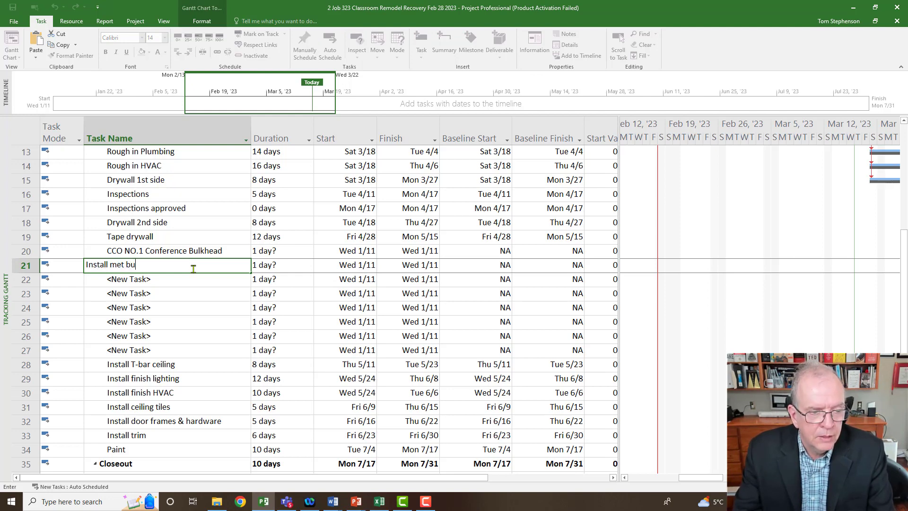
{"action": "key", "text": "BackSpace"}
{"action": "key", "text": "BackSpace"}
{"action": "key", "text": "BackSpace"}
{"action": "key", "text": "BackSpace"}
{"action": "type", "text": "al b"}
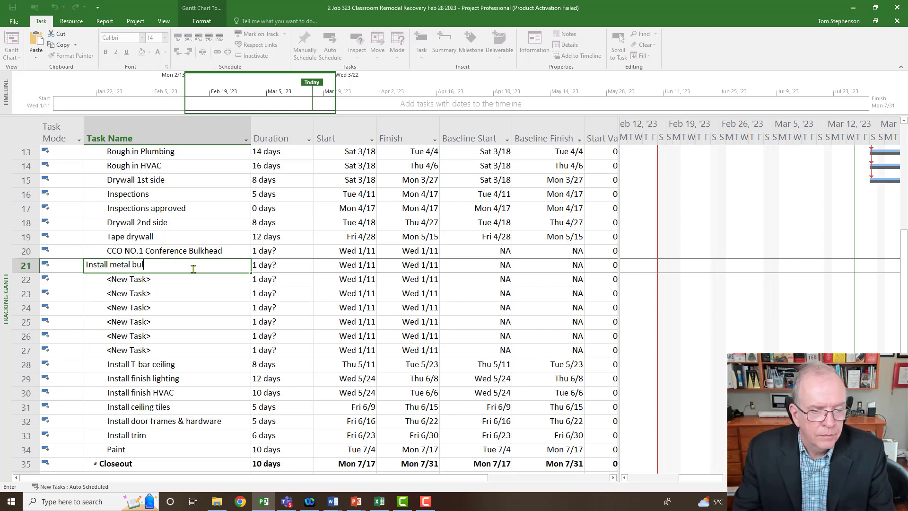
{"action": "type", "text": "ulkhead"}
{"action": "key", "text": "Return"}
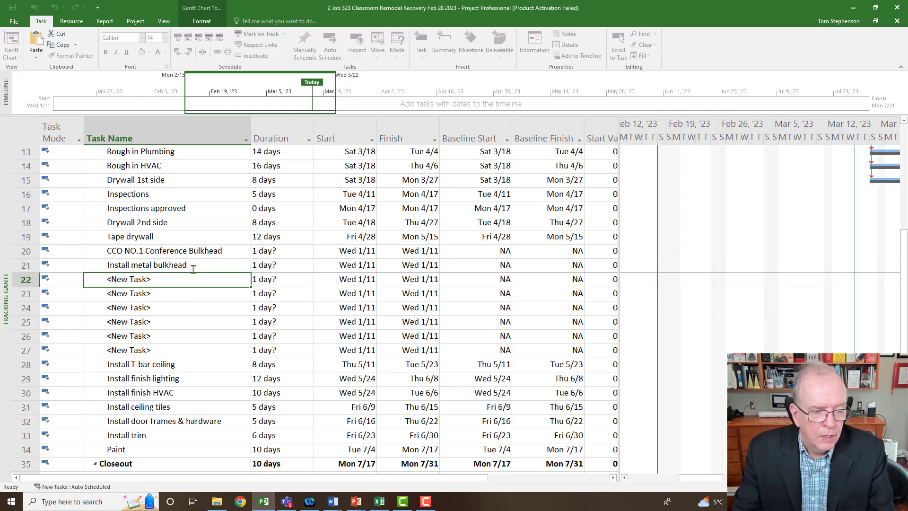
Name the new tasks in rows 22 and 23 Relocate rough in diffusers and Relocate rough in sprinklers.
{"action": "type", "text": "Relocate roug"}
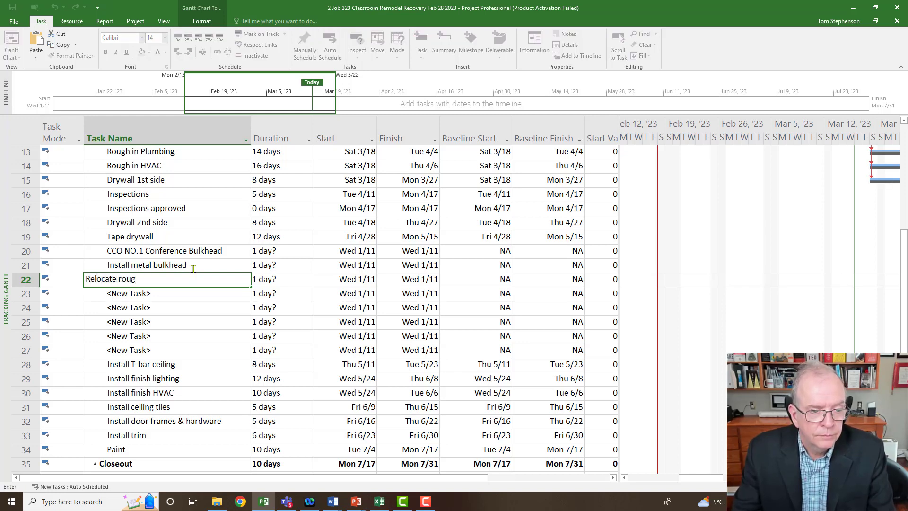
{"action": "type", "text": "h in diffusers"}
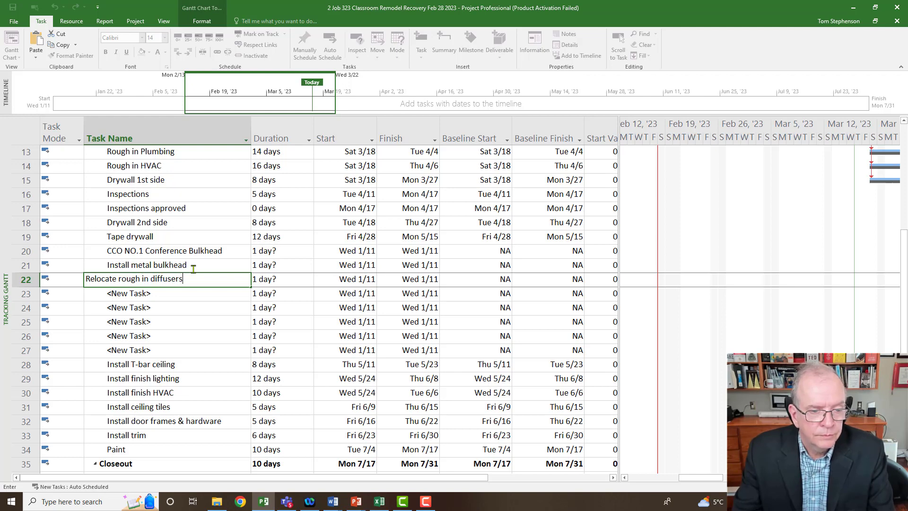
{"action": "key", "text": "Return"}
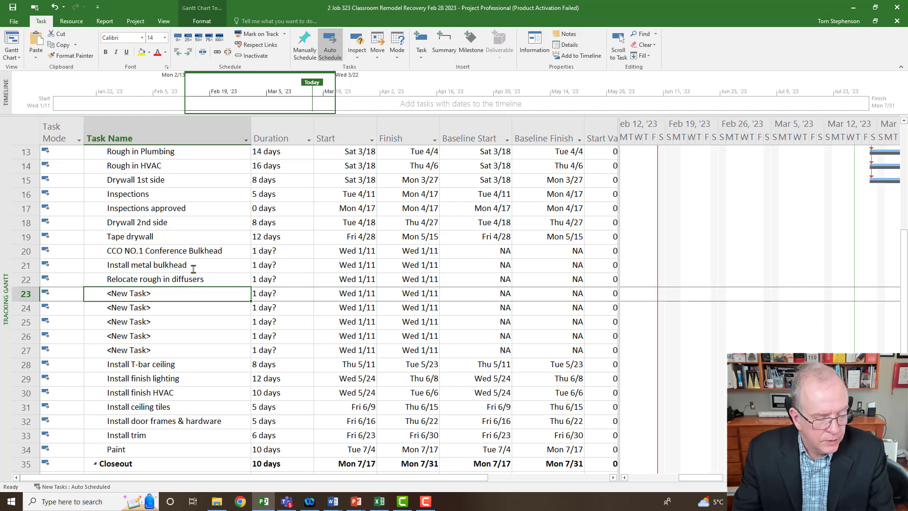
{"action": "type", "text": "Relocate "}
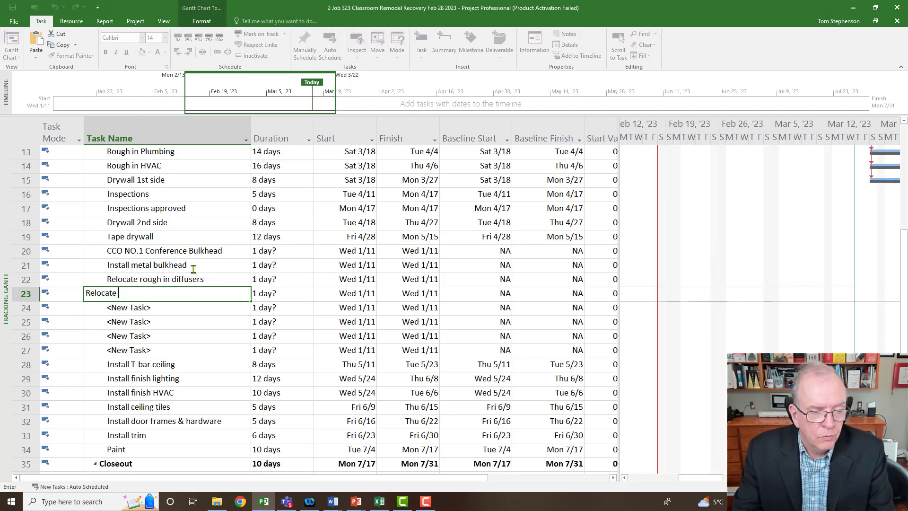
{"action": "type", "text": "srough in sprinklers"}
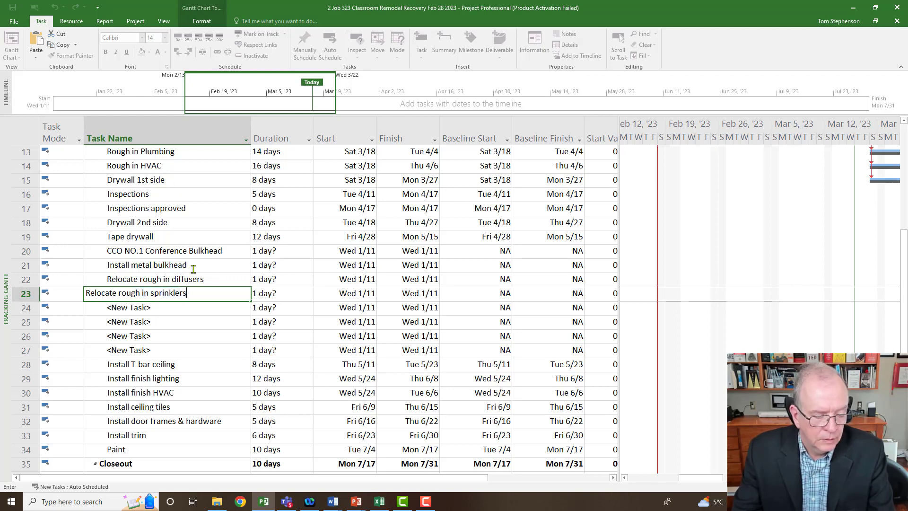
{"action": "key", "text": "Return"}
Name the new tasks in rows 24 and 25 Install new pot lights and Inspections.
{"action": "type", "text": "I"}
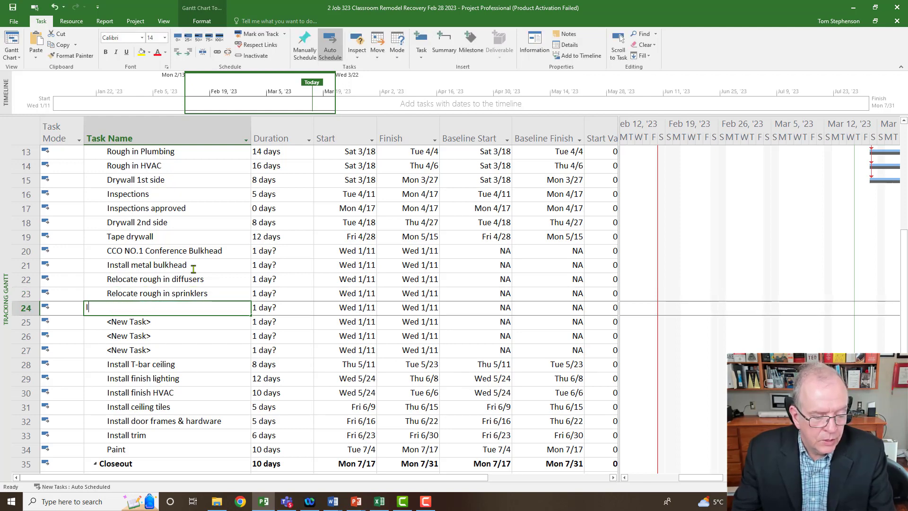
{"action": "type", "text": "nstall new pot lights"}
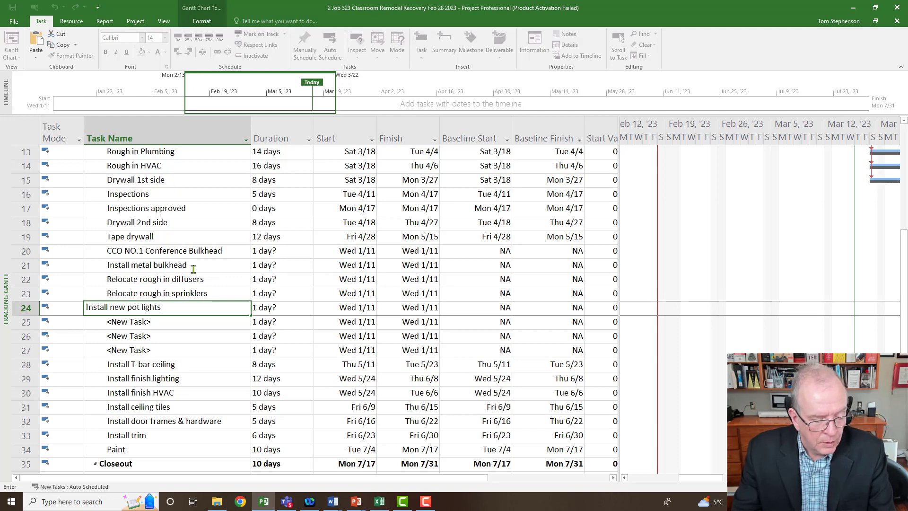
{"action": "key", "text": "Return"}
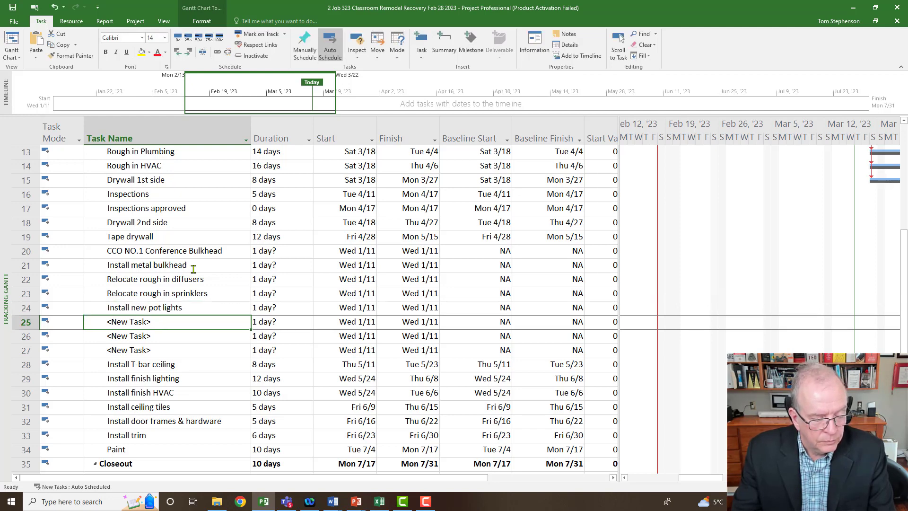
{"action": "type", "text": "Inspections"}
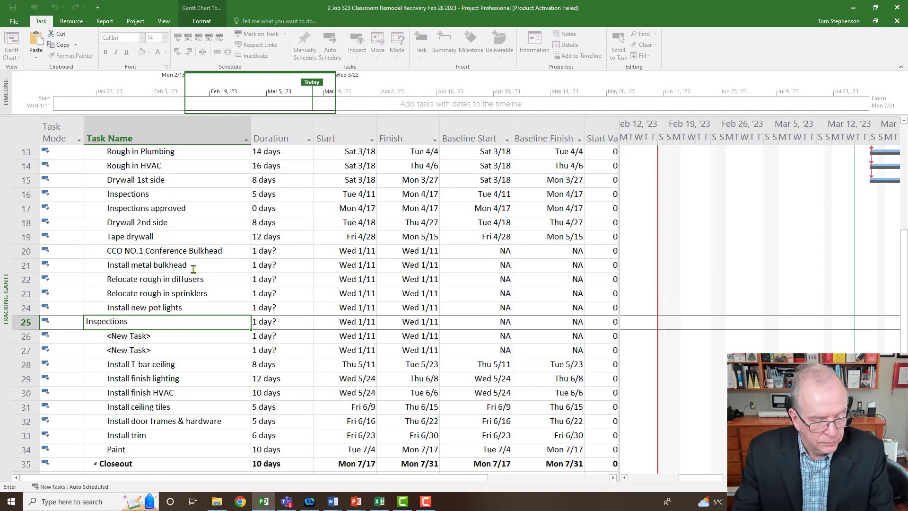
{"action": "key", "text": "Return"}
Name the last two new tasks, in rows 26 and 27, Install drywall bulkhead and Tape drywall bulkhead.
{"action": "type", "text": "I"}
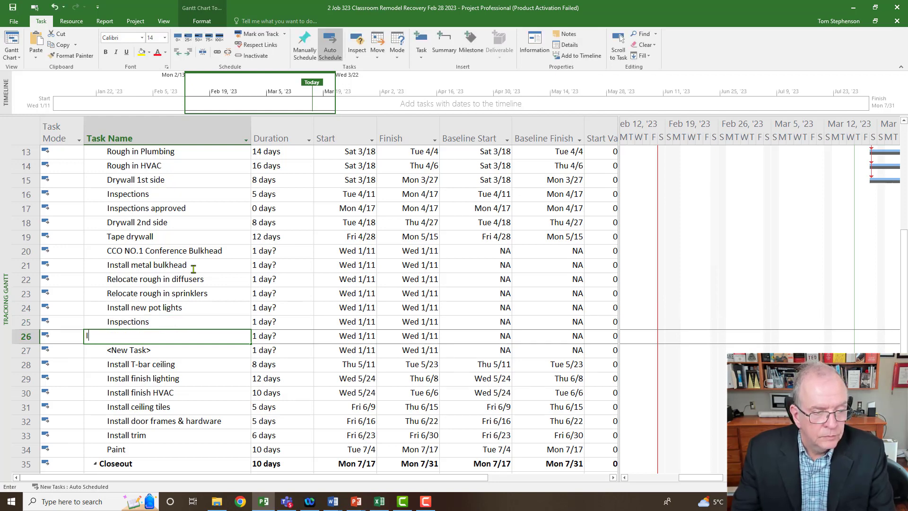
{"action": "type", "text": "ns"}
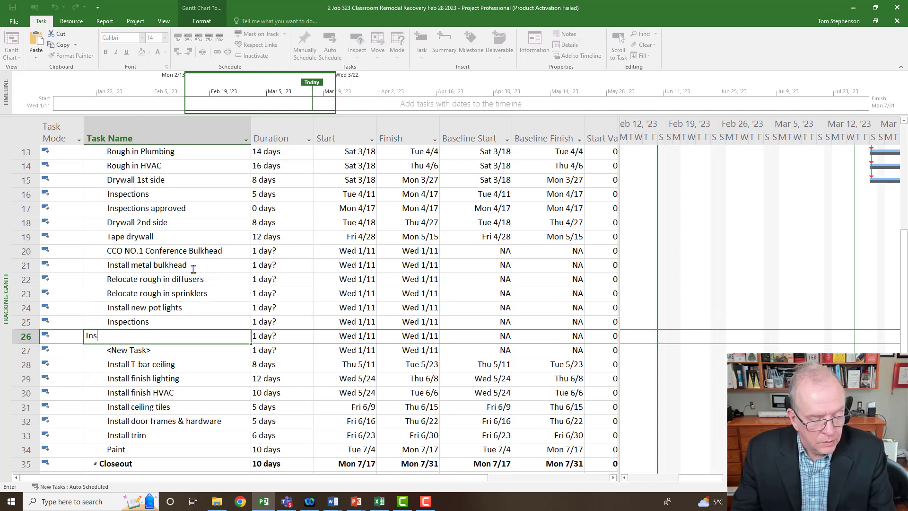
{"action": "type", "text": "tall drywall bulkhe"}
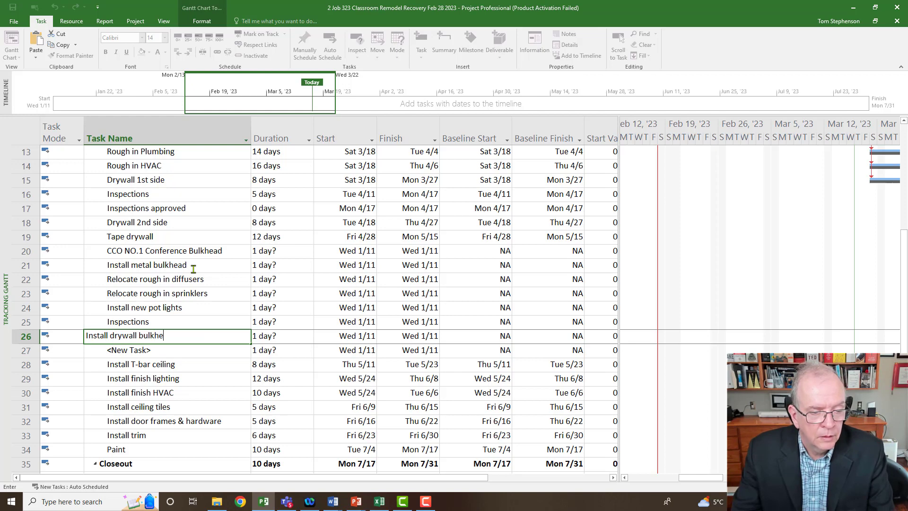
{"action": "type", "text": "ad"}
{"action": "key", "text": "Return"}
{"action": "type", "text": "t"}
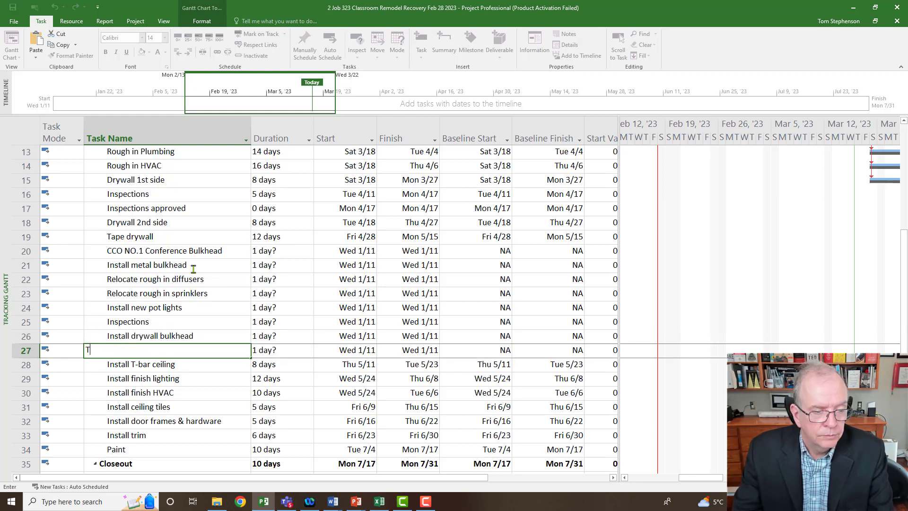
{"action": "type", "text": "ape drywall bulkhead"}
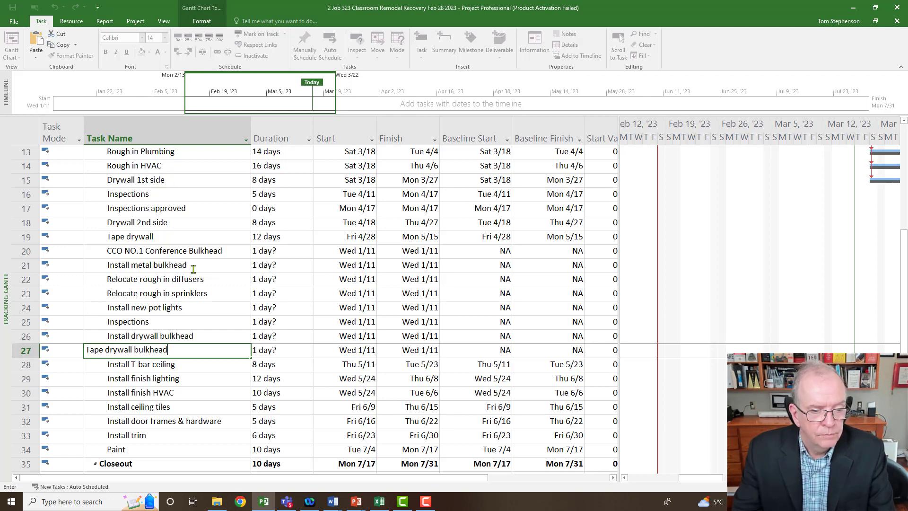
{"action": "key", "text": "Return"}
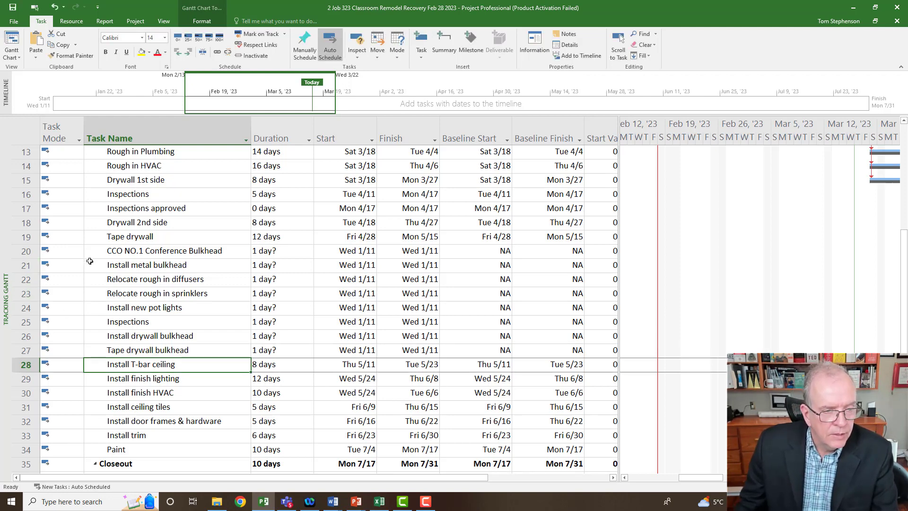
Indent the seven tasks from Install metal bulkhead through Tape drywall bulkhead as subtasks of CCO NO.1 Conference Bulkhead.
{"action": "scroll", "coordinate": [134, 252], "scroll_direction": "up", "scroll_amount": 3}
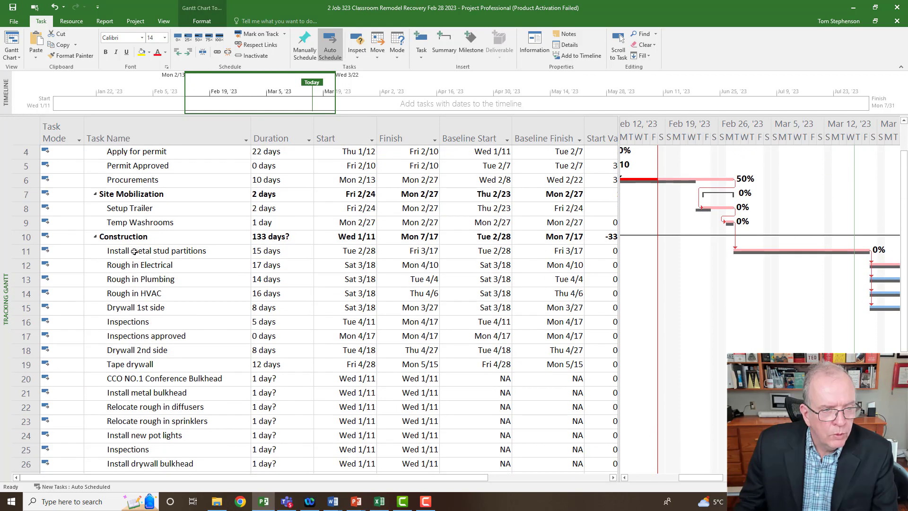
{"action": "scroll", "coordinate": [134, 252], "scroll_direction": "down", "scroll_amount": 1}
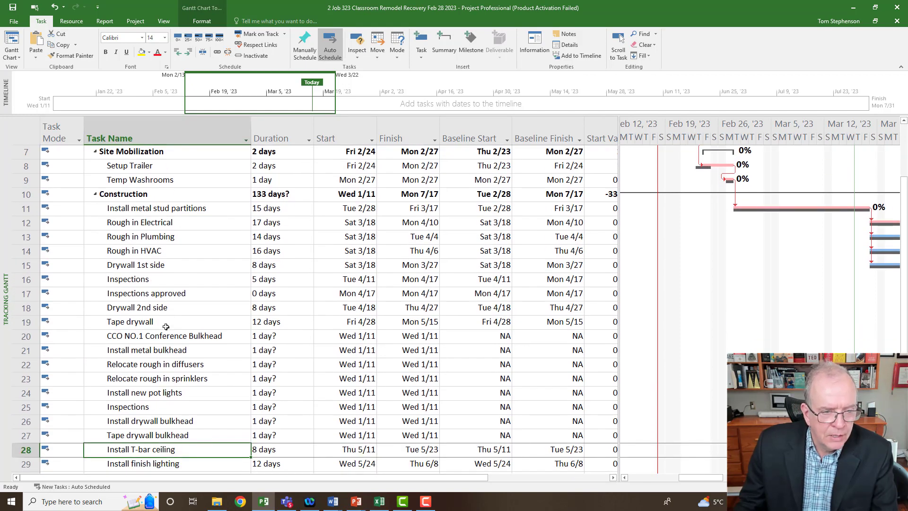
{"action": "scroll", "coordinate": [103, 351], "scroll_direction": "down", "scroll_amount": 3}
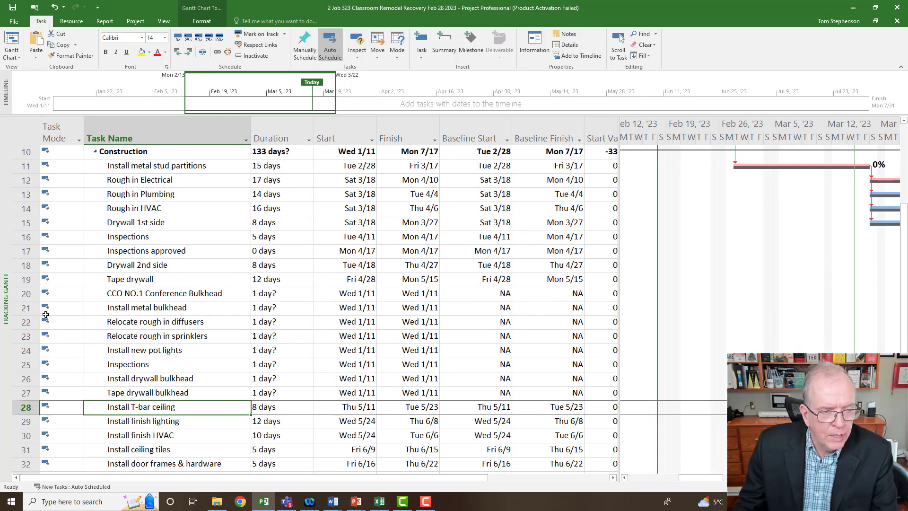
{"action": "left_click_drag", "start_coordinate": [23, 308], "coordinate": [45, 395]}
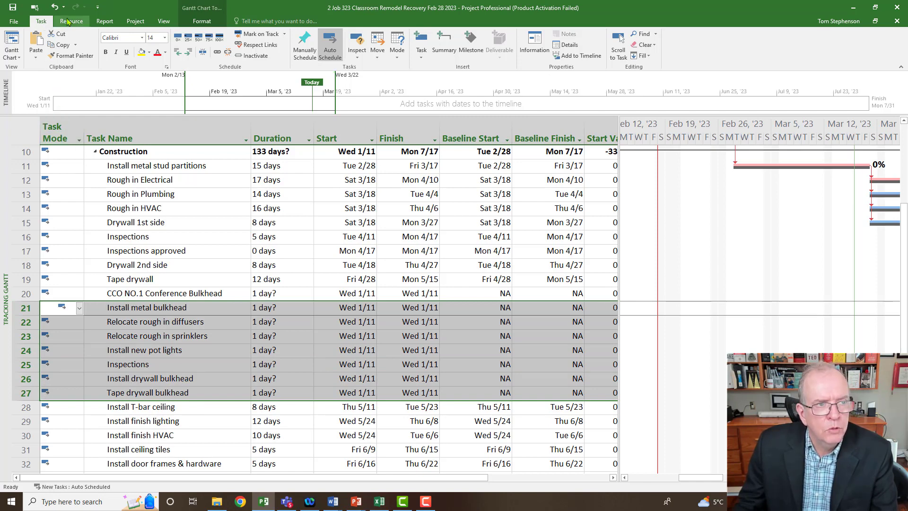
{"action": "left_click", "coordinate": [189, 56]}
Set the durations of Install metal bulkhead to 5 days and Relocate rough in diffusers to 1 day.
{"action": "scroll", "coordinate": [176, 209], "scroll_direction": "up", "scroll_amount": 3}
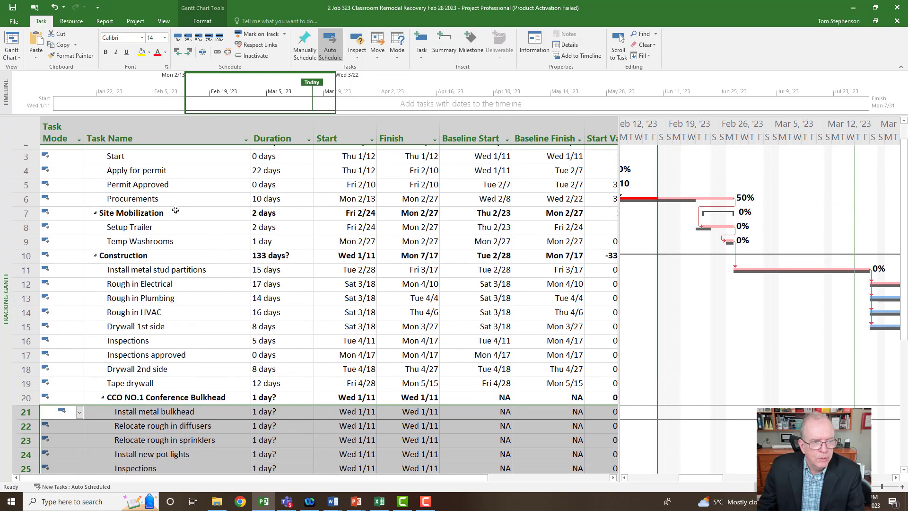
{"action": "scroll", "coordinate": [176, 211], "scroll_direction": "down", "scroll_amount": 2}
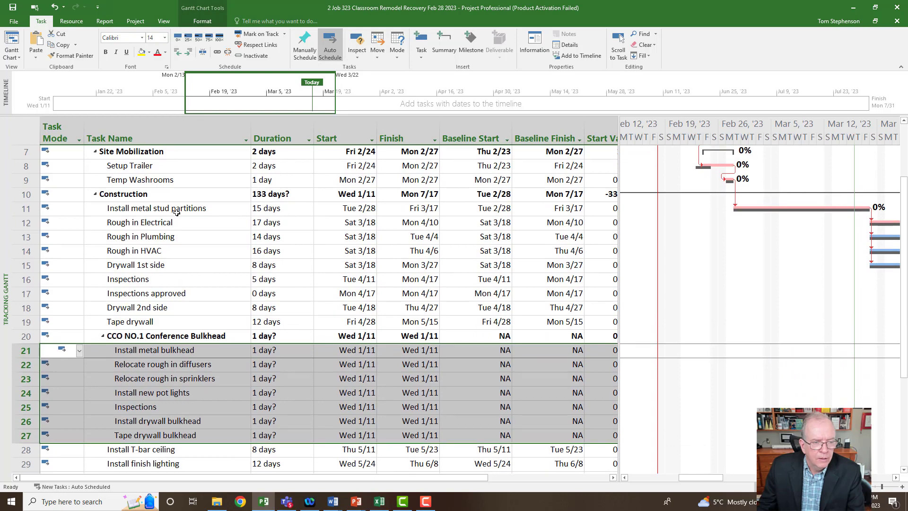
{"action": "scroll", "coordinate": [177, 211], "scroll_direction": "down", "scroll_amount": 2}
{"action": "scroll", "coordinate": [177, 213], "scroll_direction": "up", "scroll_amount": 1}
{"action": "scroll", "coordinate": [177, 212], "scroll_direction": "up", "scroll_amount": 4}
{"action": "scroll", "coordinate": [177, 211], "scroll_direction": "down", "scroll_amount": 4}
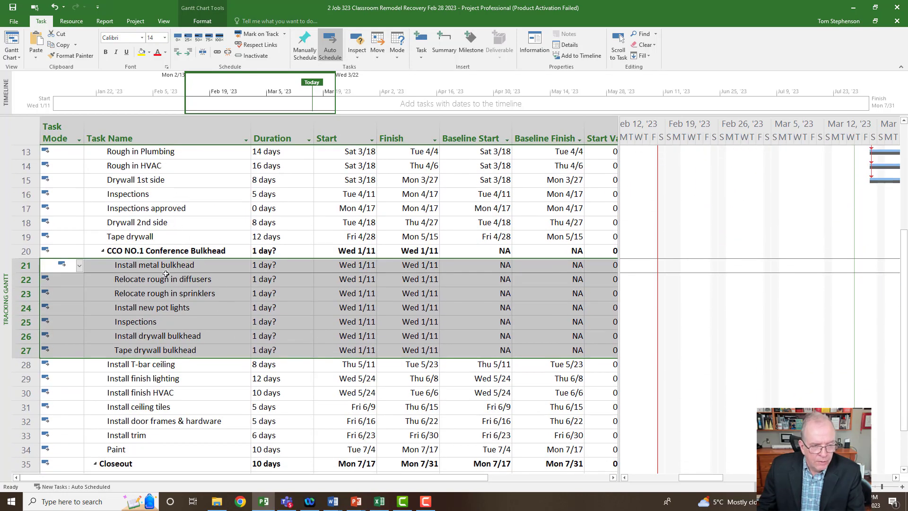
{"action": "left_click", "coordinate": [279, 266]}
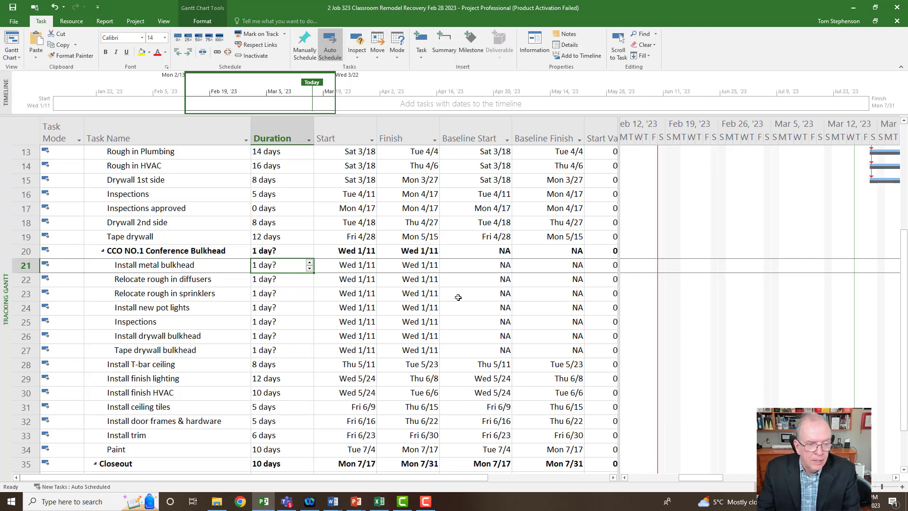
{"action": "type", "text": "5"}
{"action": "key", "text": "Return"}
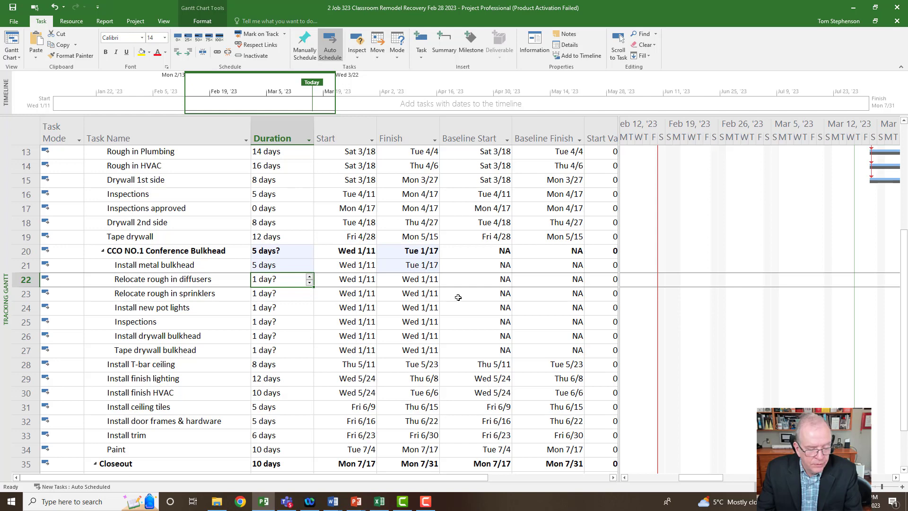
{"action": "type", "text": "1"}
{"action": "key", "text": "Return"}
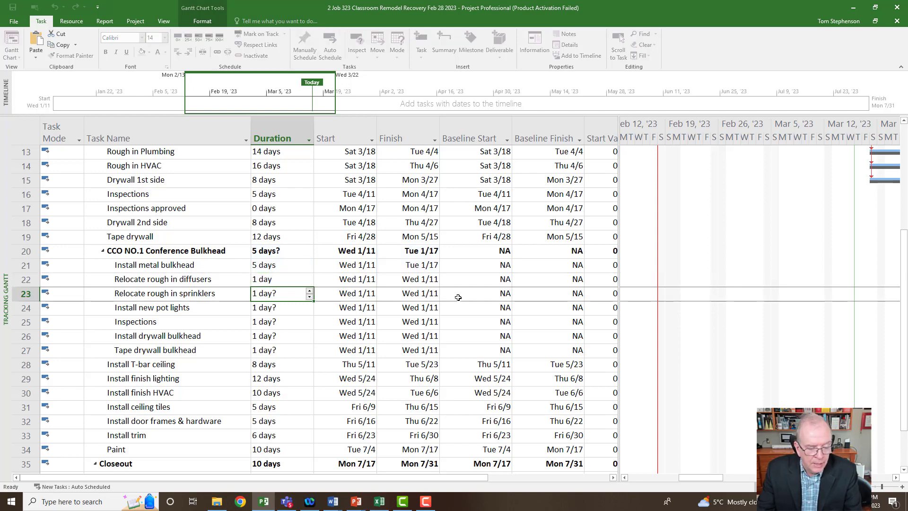
Set Relocate rough in sprinklers to 3 days, Install new pot lights to 1 day, and the bulkhead Inspections to 2 days.
{"action": "type", "text": "3"}
{"action": "key", "text": "Return"}
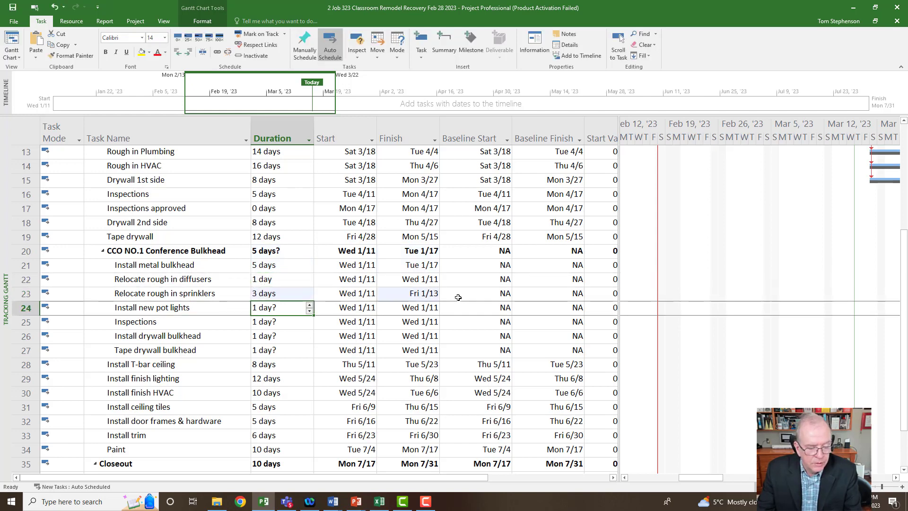
{"action": "type", "text": "1"}
{"action": "key", "text": "Return"}
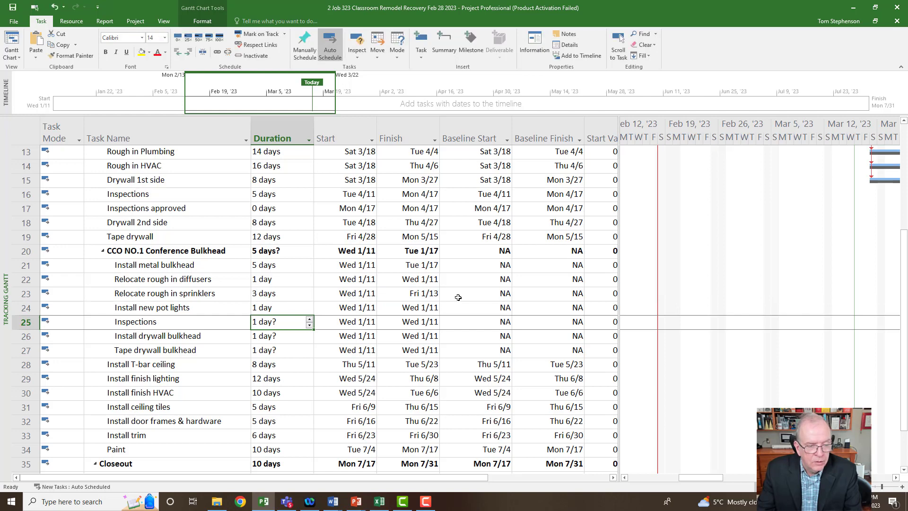
{"action": "type", "text": "2"}
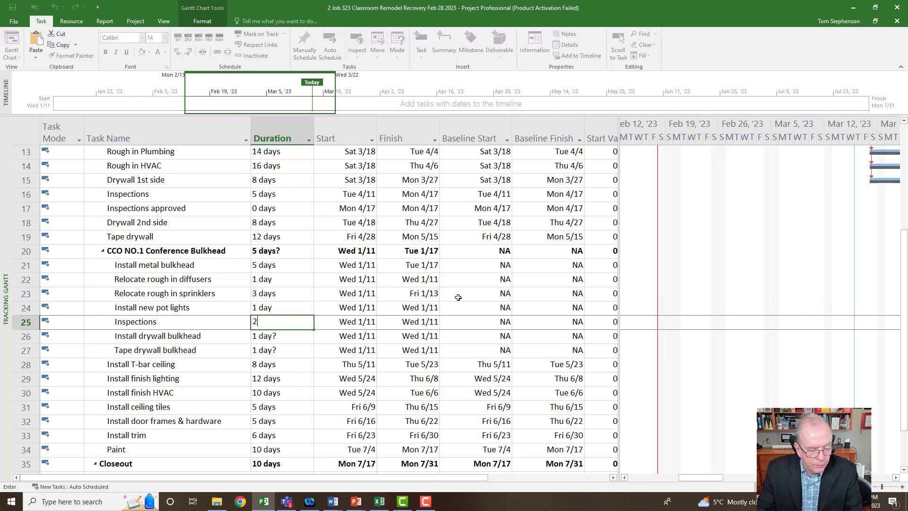
{"action": "key", "text": "Return"}
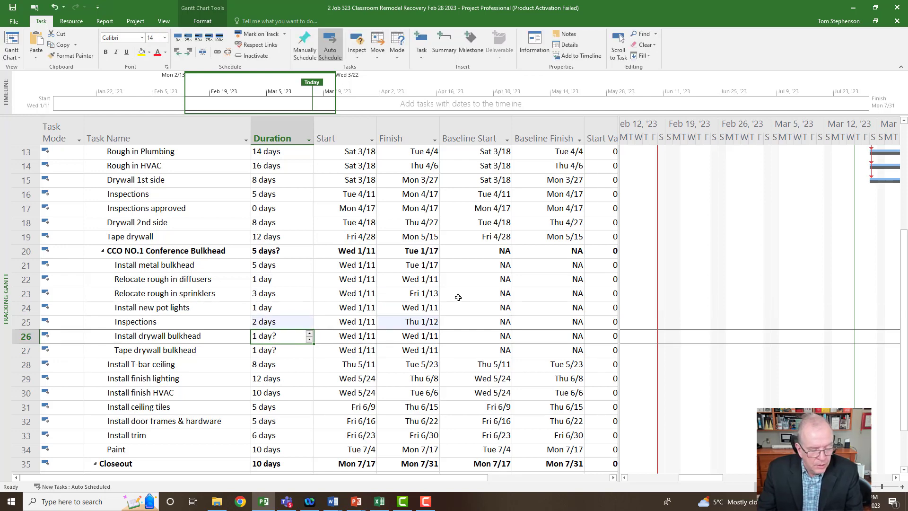
Set the durations of Install drywall bulkhead to 1 day and Tape drywall bulkhead to 3 days.
{"action": "type", "text": "1"}
{"action": "key", "text": "Return"}
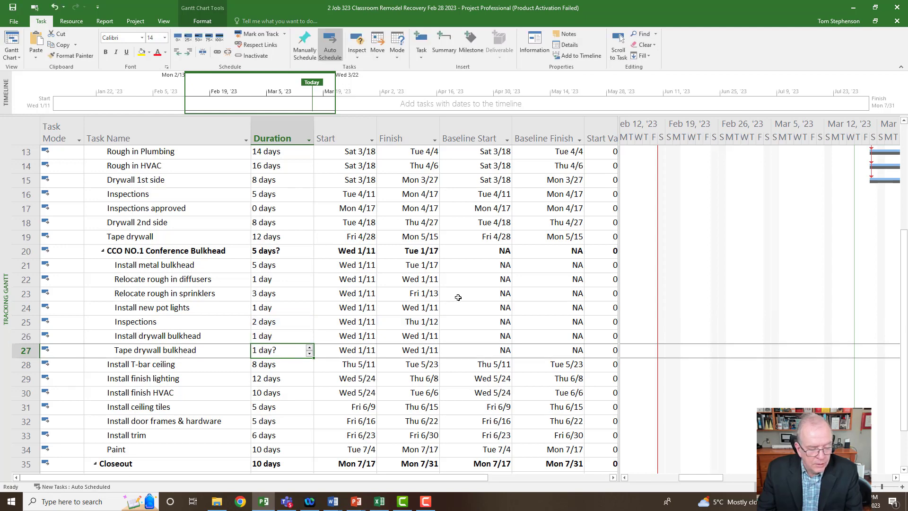
{"action": "type", "text": "3"}
{"action": "key", "text": "Return"}
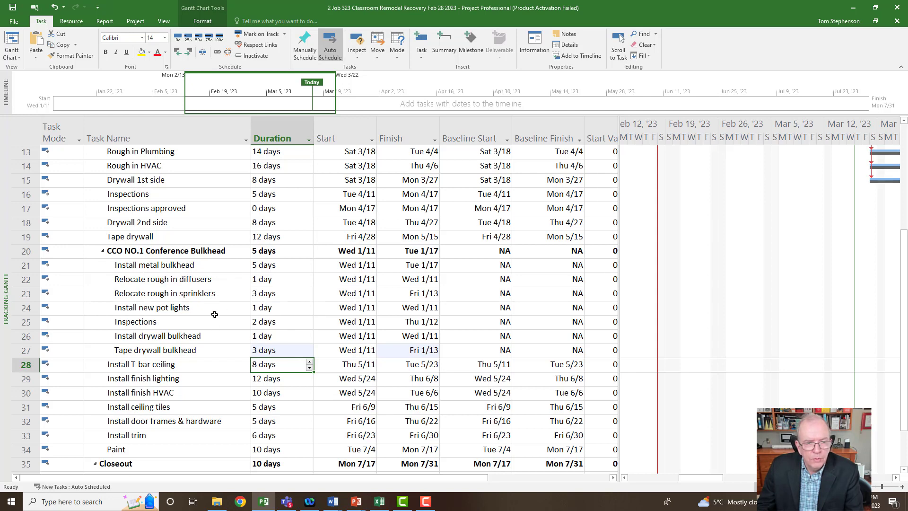
Switch the task sheet to the table with the WBS, Predecessors and Resource Names columns.
{"action": "left_click", "coordinate": [25, 130]}
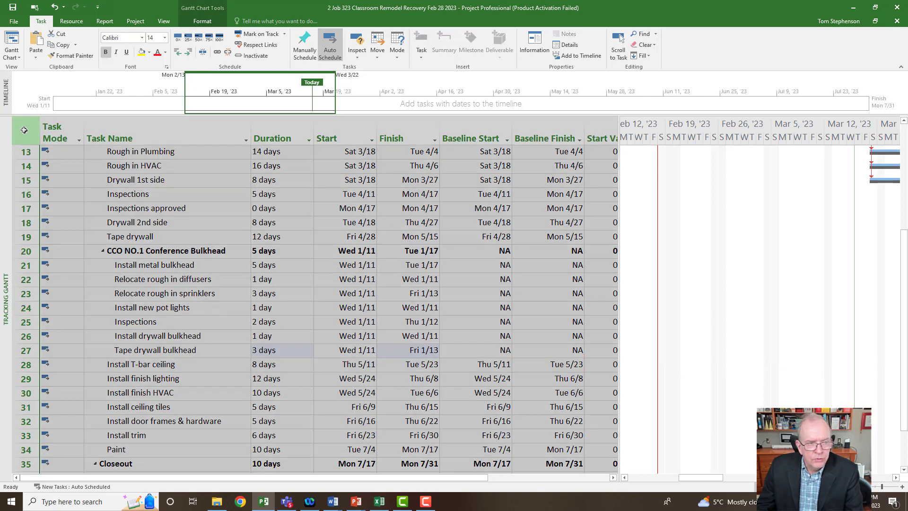
{"action": "right_click", "coordinate": [24, 130]}
{"action": "left_click", "coordinate": [38, 163]}
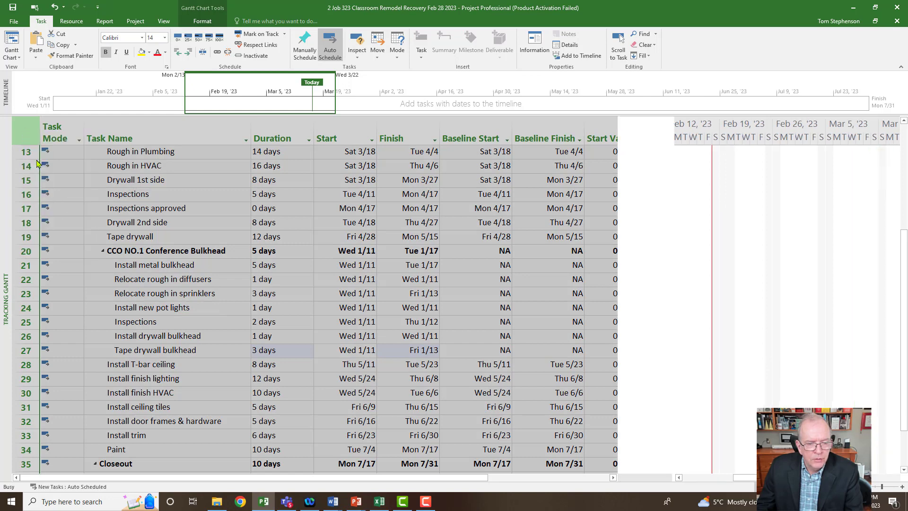
Link the seven CCO NO.1 subtasks in sequence, from Install metal bulkhead through Tape drywall bulkhead.
{"action": "scroll", "coordinate": [399, 294], "scroll_direction": "down", "scroll_amount": 2}
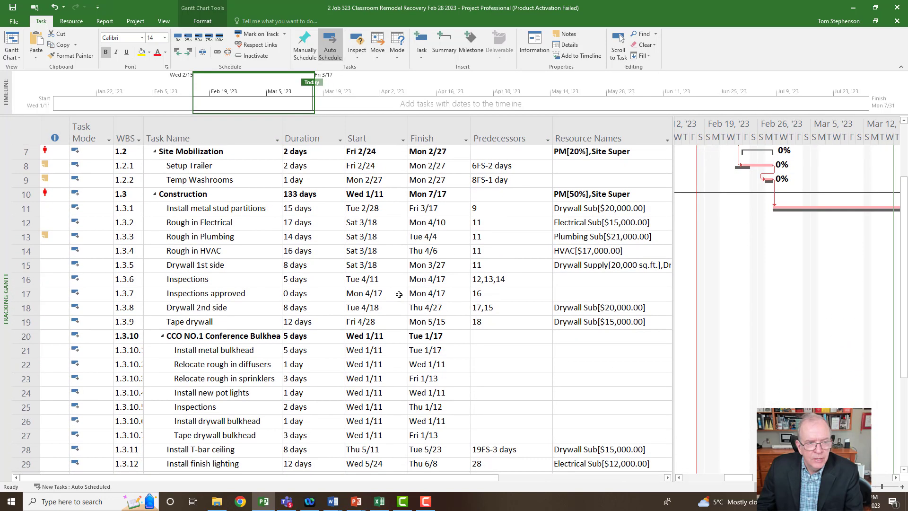
{"action": "scroll", "coordinate": [399, 294], "scroll_direction": "up", "scroll_amount": 2}
{"action": "scroll", "coordinate": [306, 265], "scroll_direction": "down", "scroll_amount": 2}
{"action": "scroll", "coordinate": [386, 327], "scroll_direction": "down", "scroll_amount": 1}
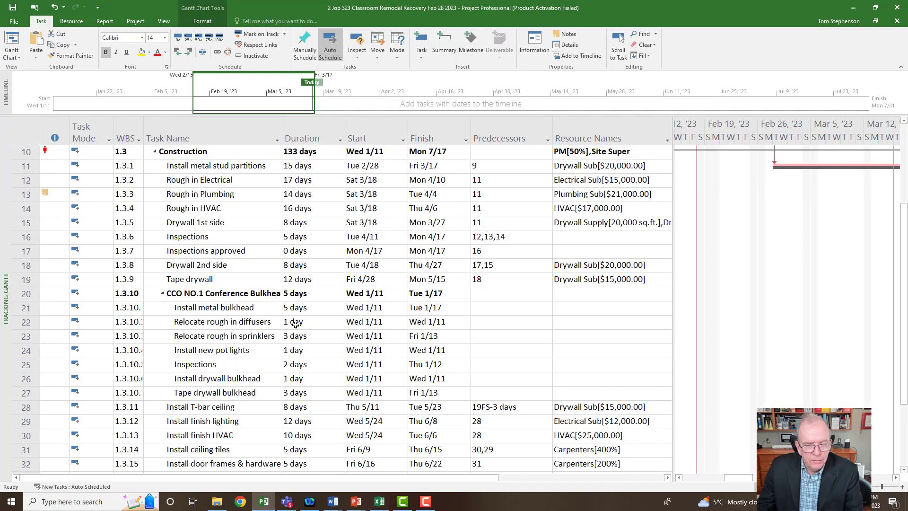
{"action": "left_click_drag", "start_coordinate": [26, 308], "coordinate": [63, 393]}
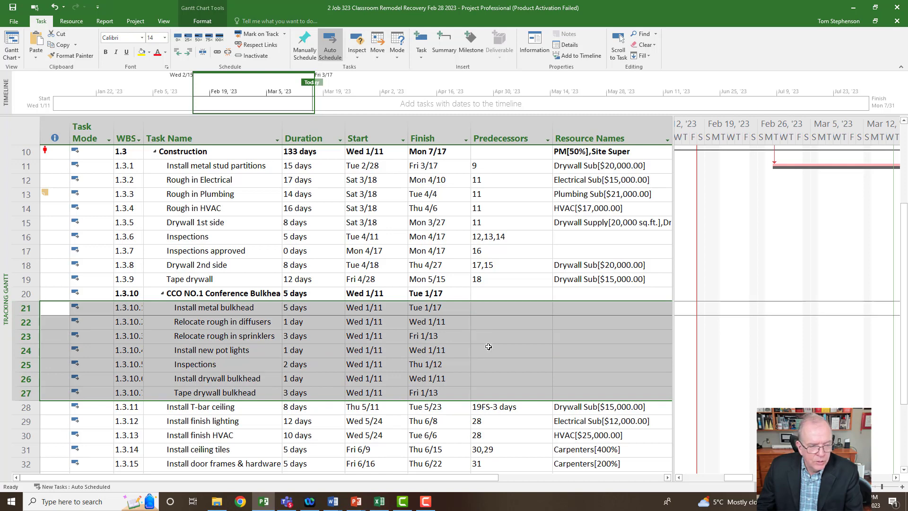
{"action": "left_click", "coordinate": [218, 55]}
{"action": "left_click", "coordinate": [358, 352]}
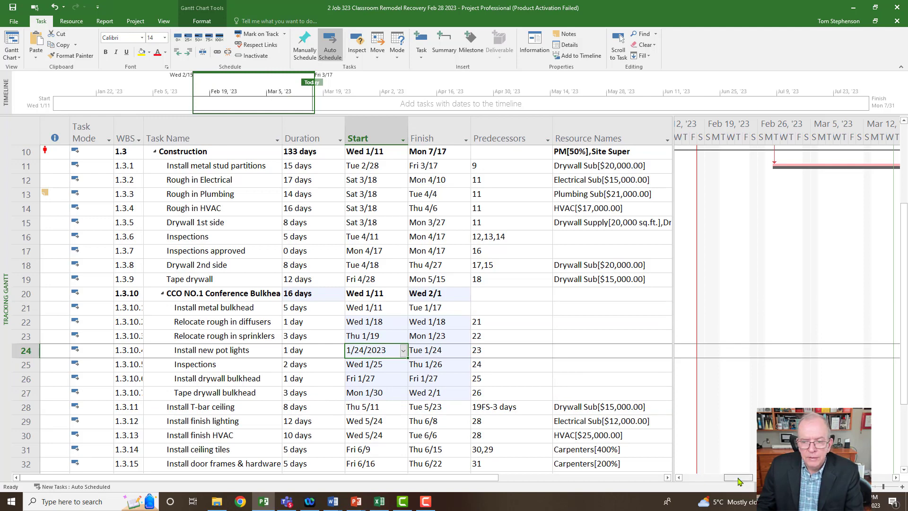
Examine the linked CCO NO.1 Conference Bulkhead bars in the January 2023 part of the Gantt chart.
{"action": "left_click_drag", "start_coordinate": [739, 481], "coordinate": [701, 480]}
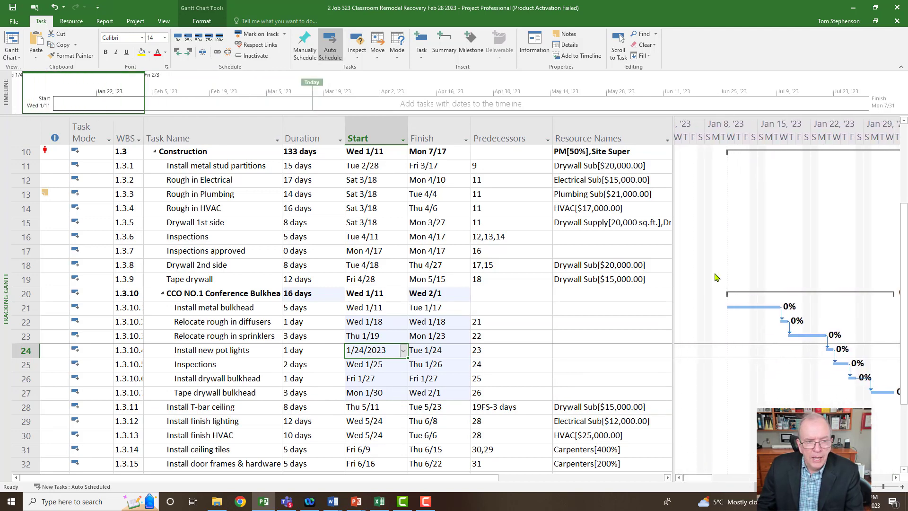
{"action": "scroll", "coordinate": [717, 278], "scroll_direction": "up", "scroll_amount": 3}
{"action": "scroll", "coordinate": [746, 401], "scroll_direction": "down", "scroll_amount": 1}
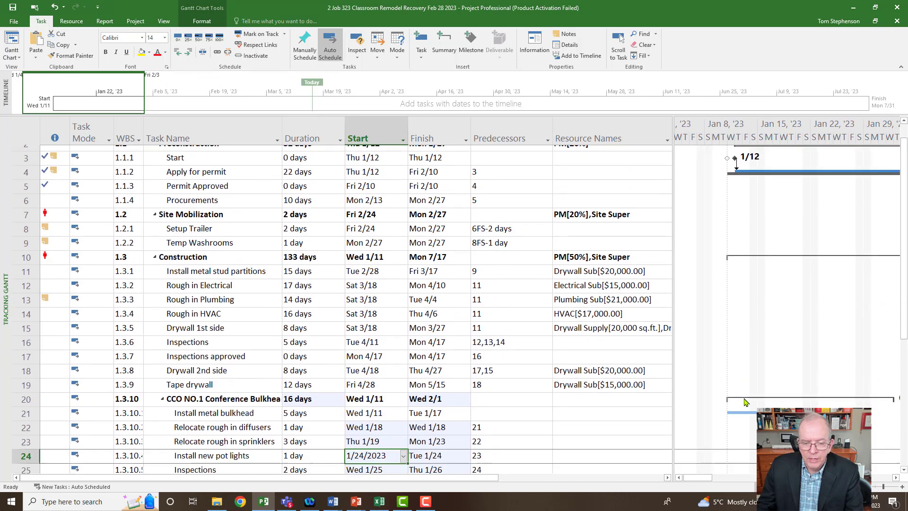
{"action": "scroll", "coordinate": [746, 401], "scroll_direction": "down", "scroll_amount": 1}
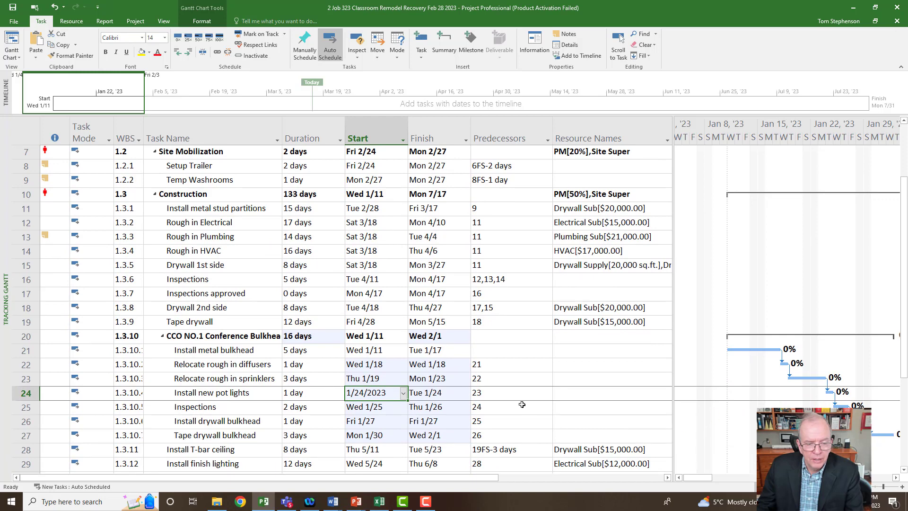
Widen the Task Name column so the full CCO NO.1 Conference Bulkhead name fits.
{"action": "scroll", "coordinate": [251, 333], "scroll_direction": "down", "scroll_amount": 1}
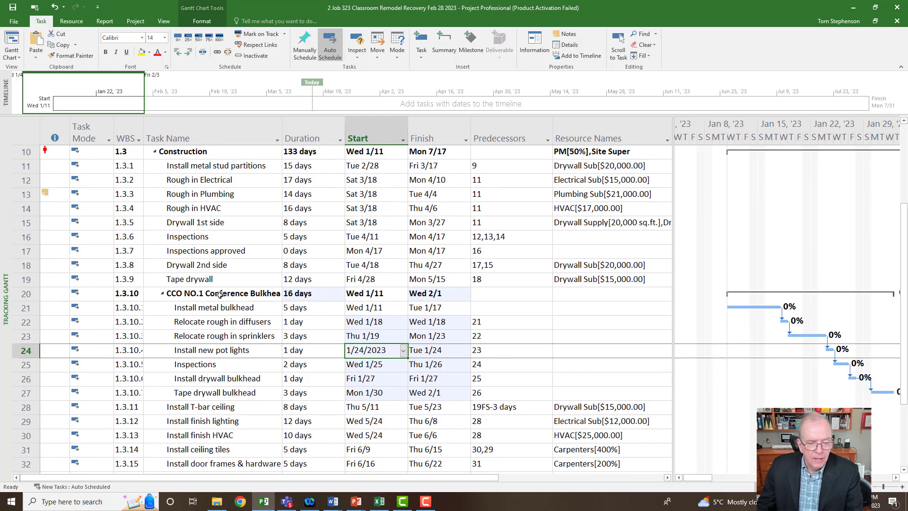
{"action": "left_click", "coordinate": [247, 322]}
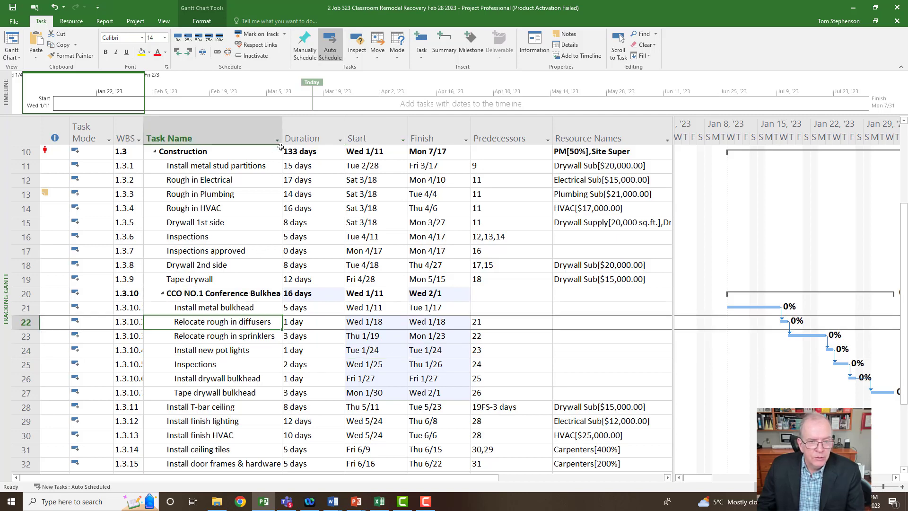
{"action": "left_click_drag", "start_coordinate": [280, 147], "coordinate": [316, 147]}
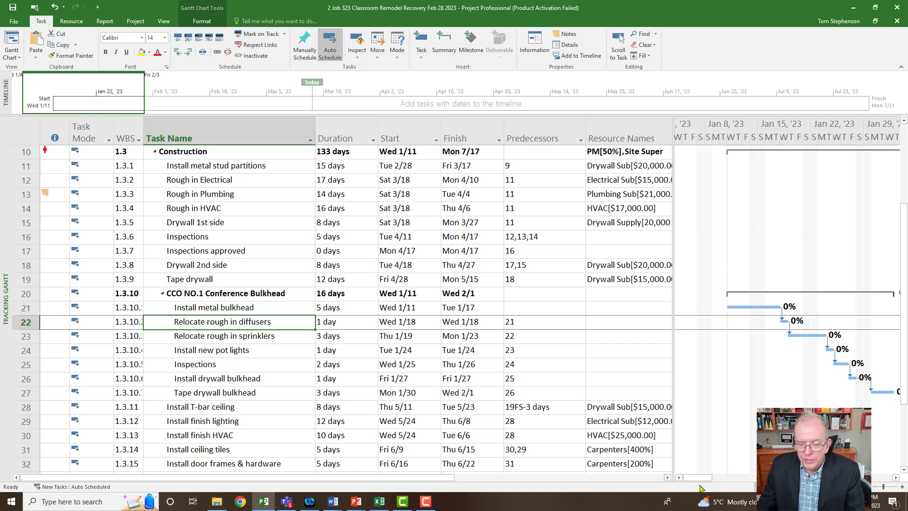
Set the start date of Install metal bulkhead to May 8, 2023.
{"action": "left_click_drag", "start_coordinate": [700, 478], "coordinate": [796, 476]}
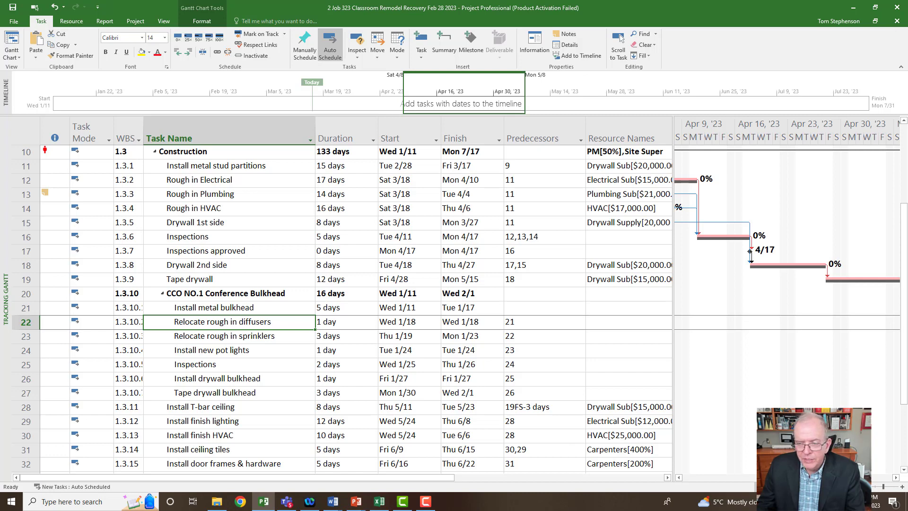
{"action": "scroll", "coordinate": [787, 307], "scroll_direction": "right", "scroll_amount": 7}
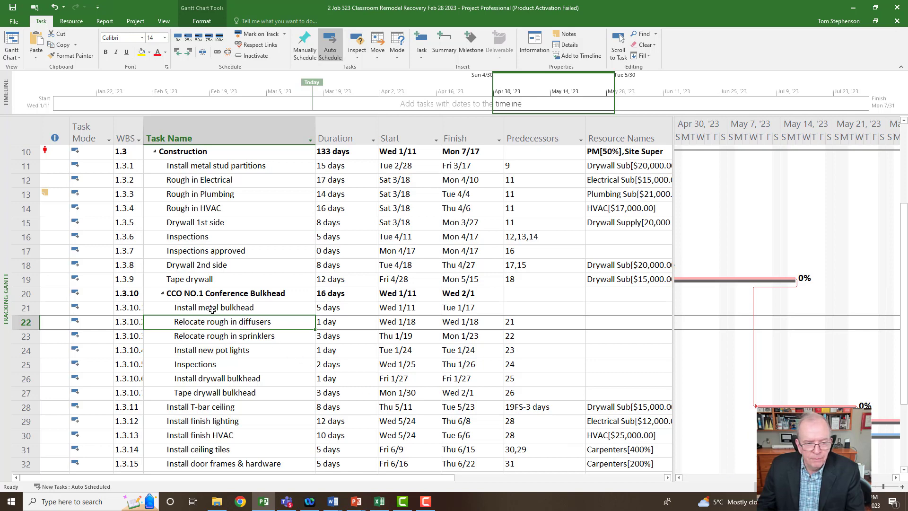
{"action": "left_click", "coordinate": [392, 309]}
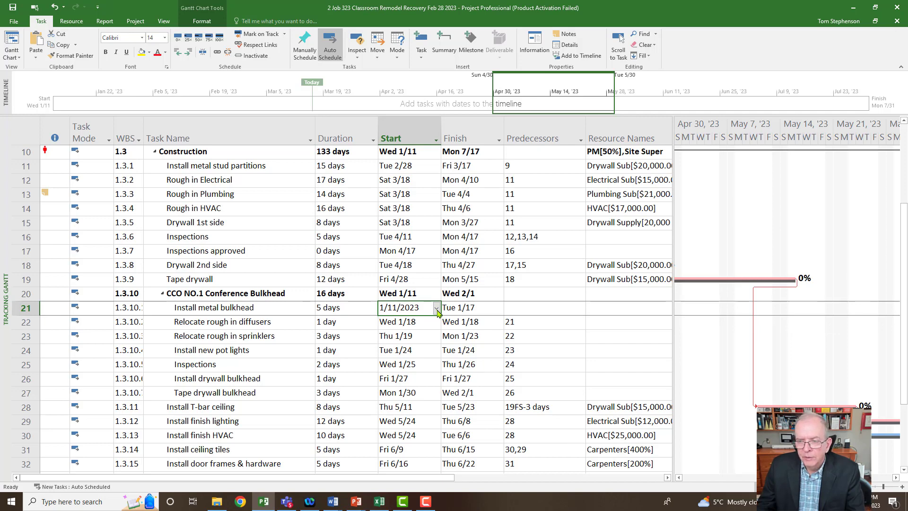
{"action": "left_click", "coordinate": [436, 308]}
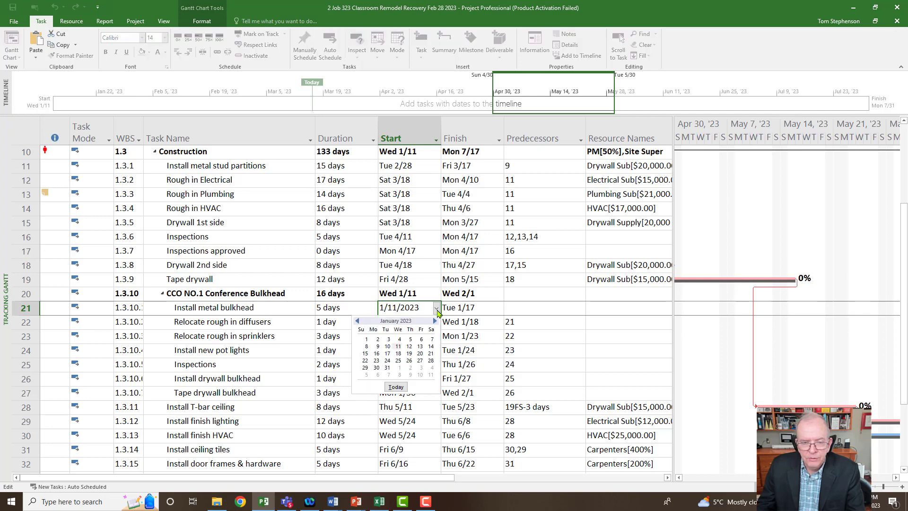
{"action": "left_click", "coordinate": [434, 322]}
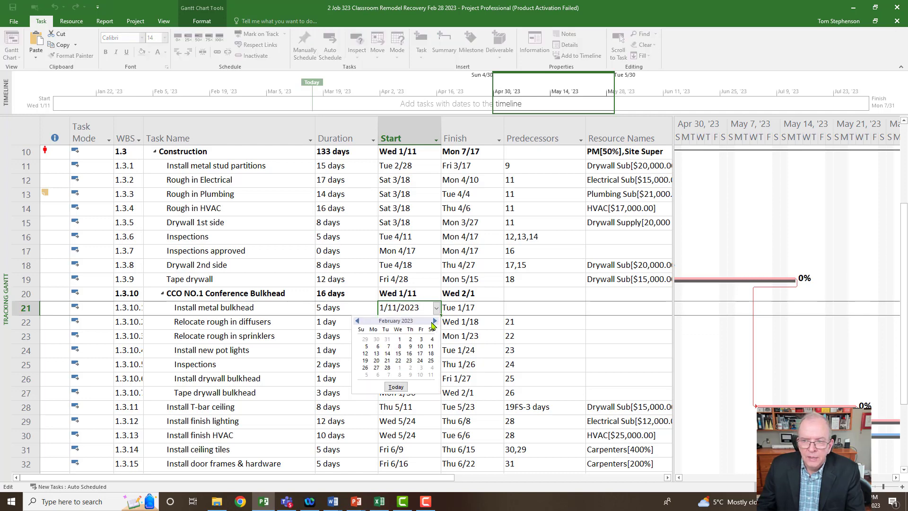
{"action": "left_click", "coordinate": [434, 322]}
{"action": "left_click", "coordinate": [434, 321]}
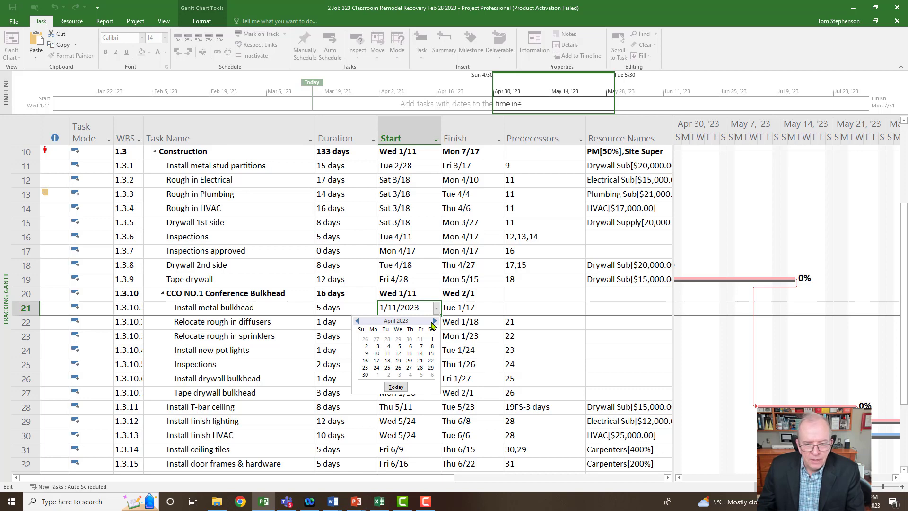
{"action": "left_click", "coordinate": [434, 322]}
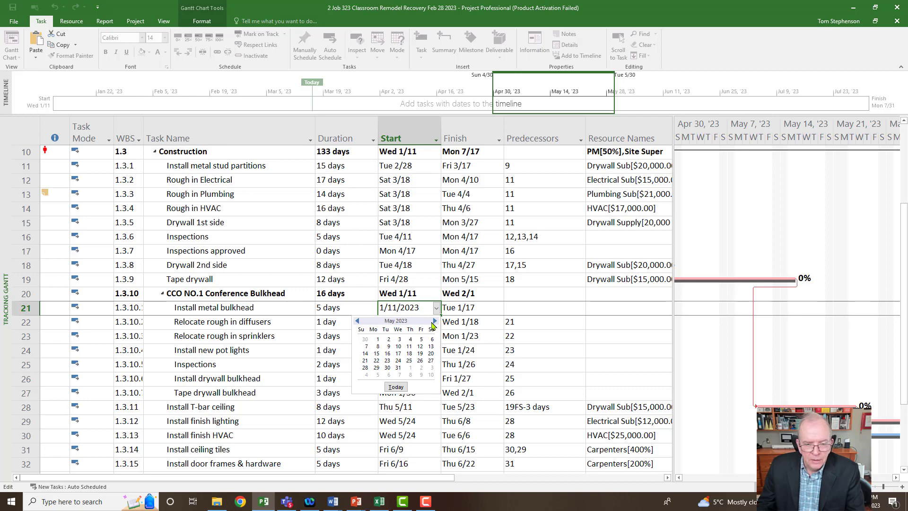
{"action": "left_click", "coordinate": [379, 347]}
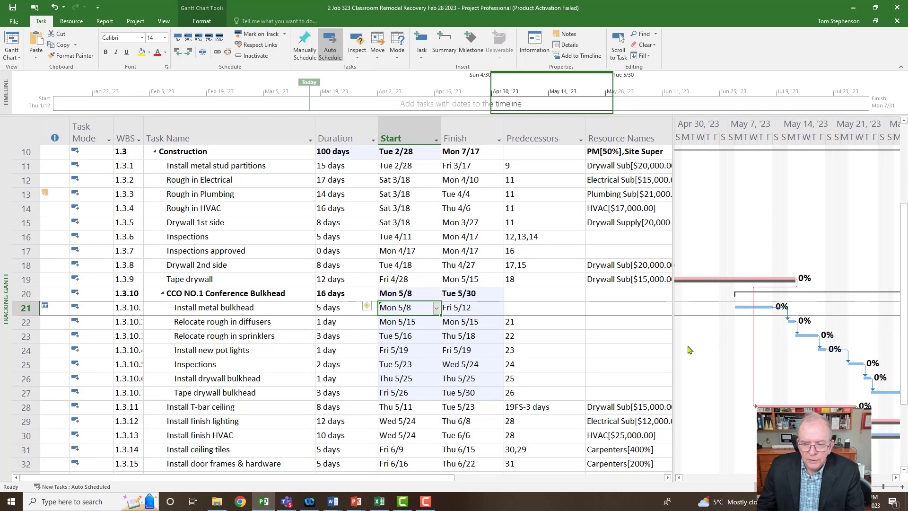
Set the start date of Install metal bulkhead to May 1, 2023, and widen the Gantt chart area up to the Predecessors column.
{"action": "left_click", "coordinate": [436, 309]}
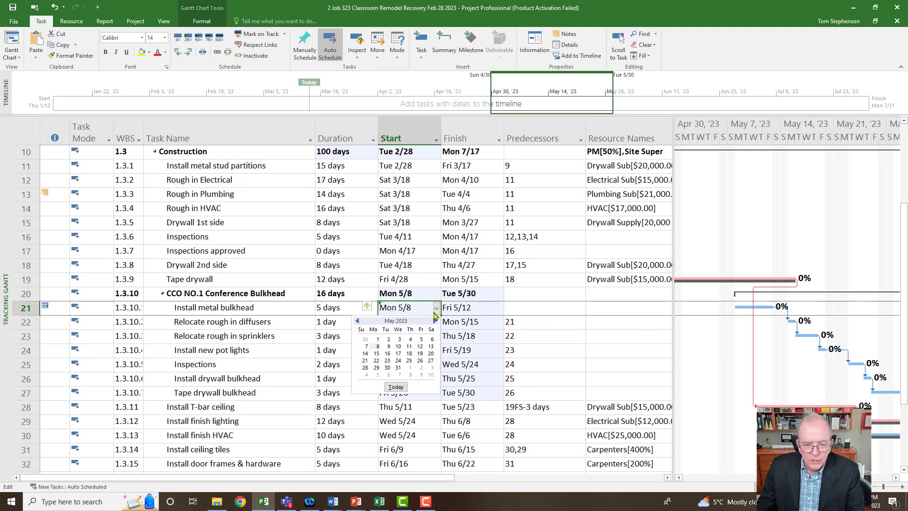
{"action": "left_click", "coordinate": [378, 339]}
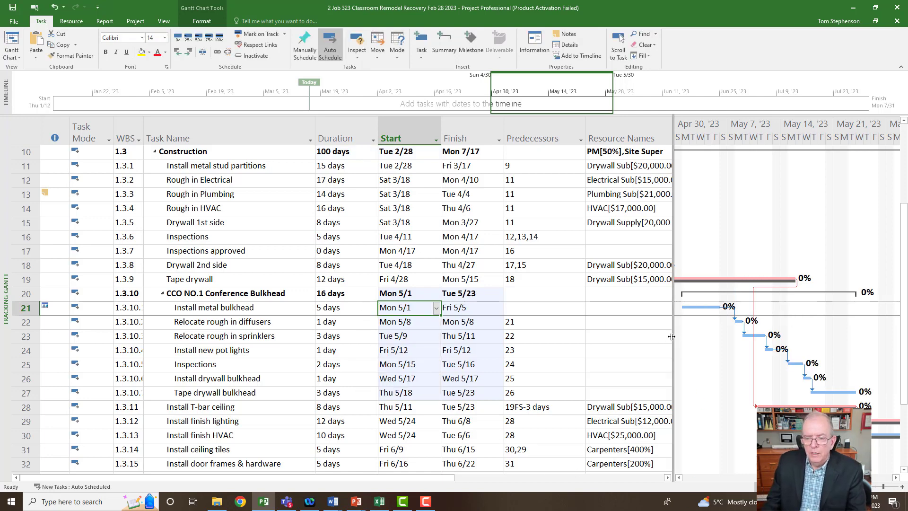
{"action": "left_click_drag", "start_coordinate": [672, 336], "coordinate": [584, 337]}
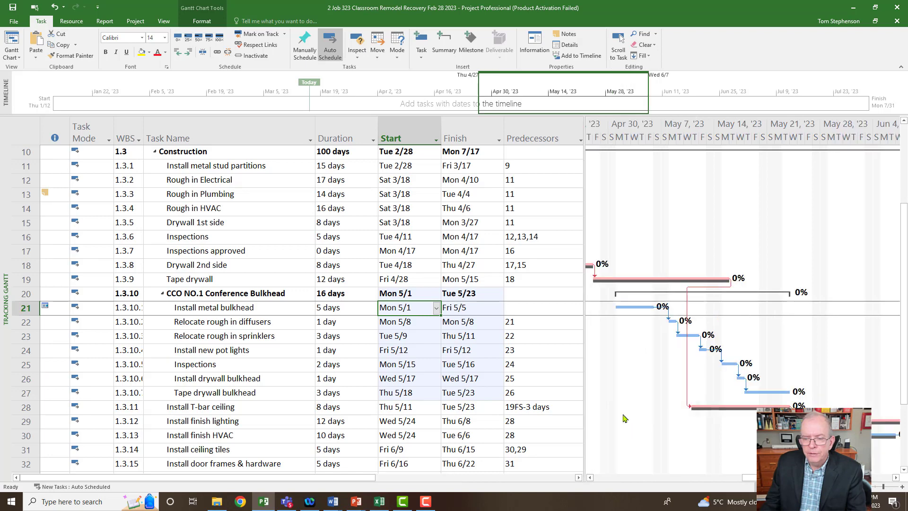
Check the constraint indicator on Install metal bulkhead and compare the CCO NO.1 bars with the construction tasks from March through May 2023.
{"action": "scroll", "coordinate": [668, 341], "scroll_direction": "down", "scroll_amount": 1}
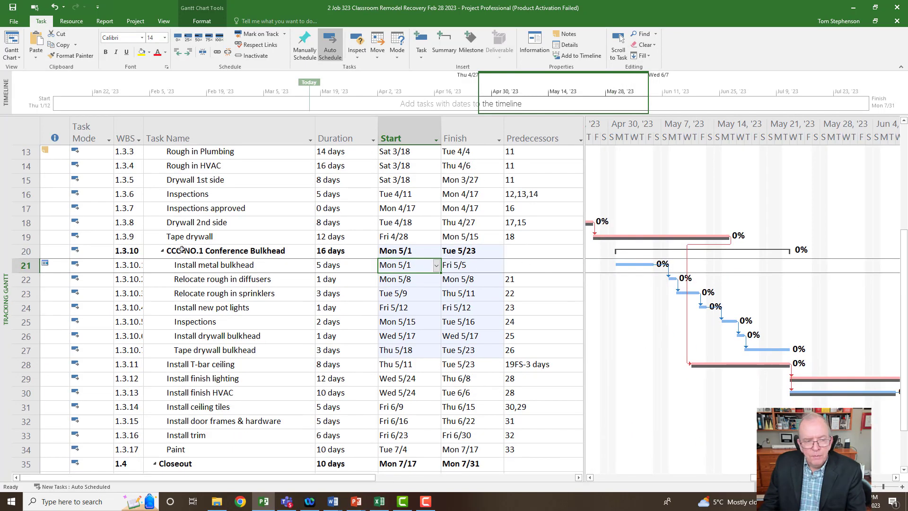
{"action": "mouse_move", "coordinate": [52, 264]}
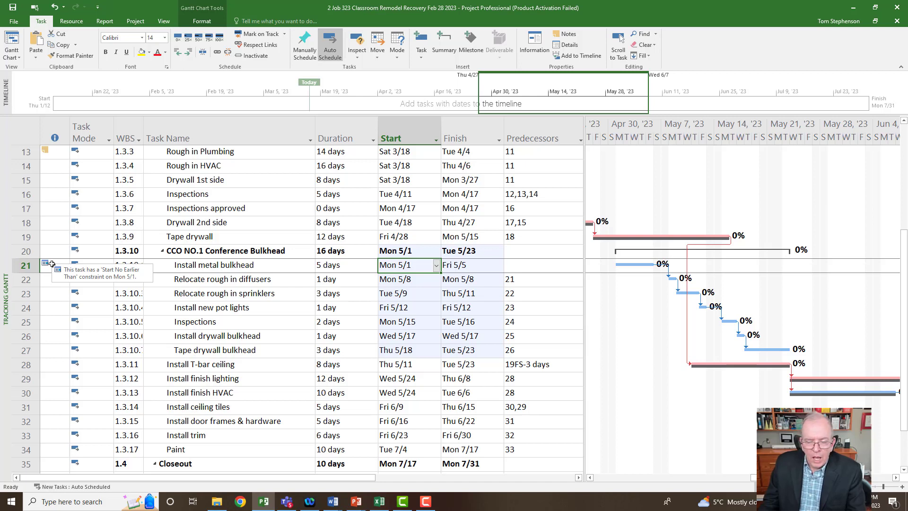
{"action": "left_click_drag", "start_coordinate": [787, 478], "coordinate": [709, 488]}
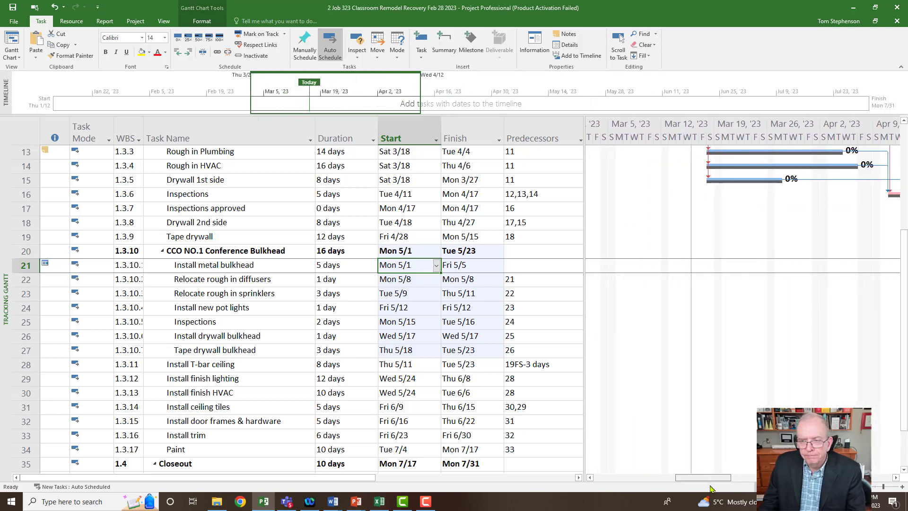
{"action": "scroll", "coordinate": [686, 278], "scroll_direction": "up", "scroll_amount": 4}
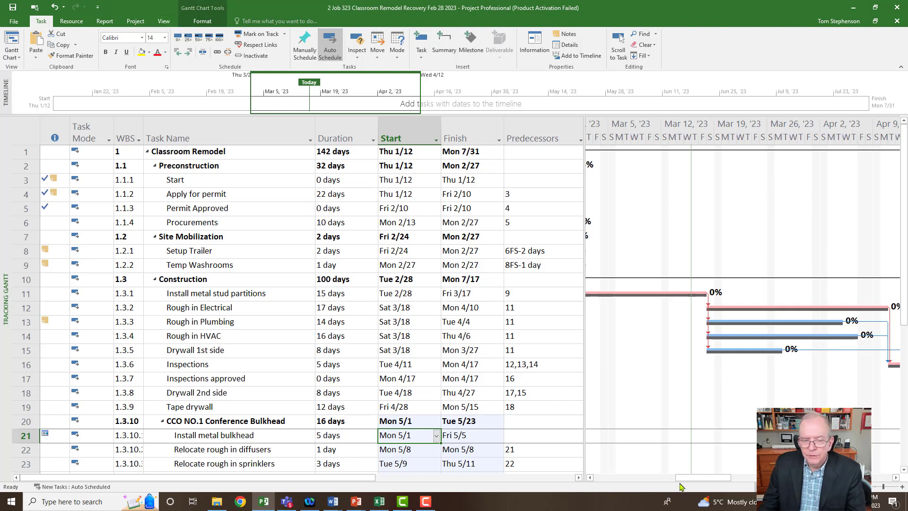
{"action": "left_click_drag", "start_coordinate": [690, 481], "coordinate": [757, 481]}
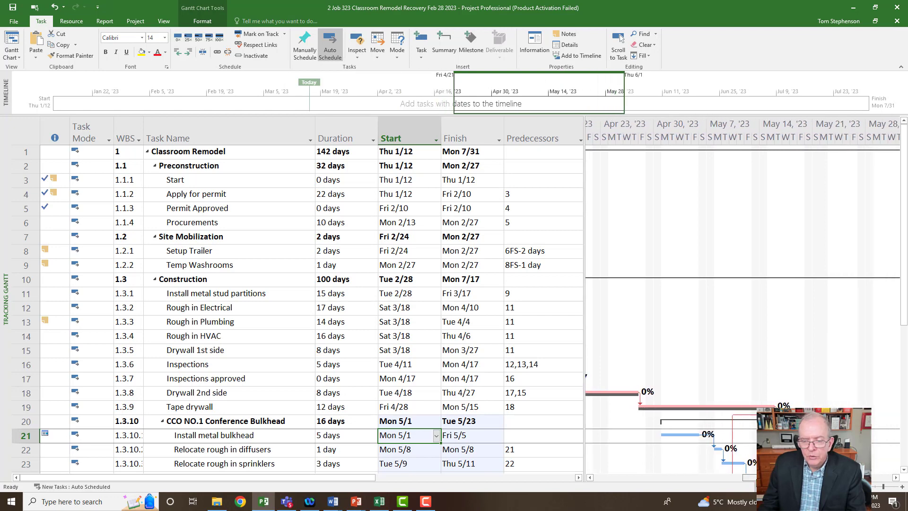
{"action": "scroll", "coordinate": [705, 403], "scroll_direction": "down", "scroll_amount": 3}
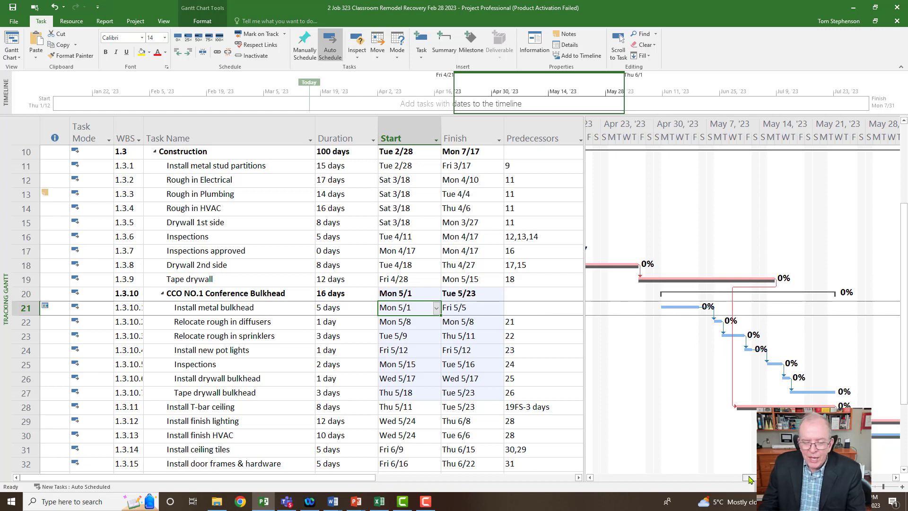
{"action": "left_click_drag", "start_coordinate": [749, 481], "coordinate": [684, 481]}
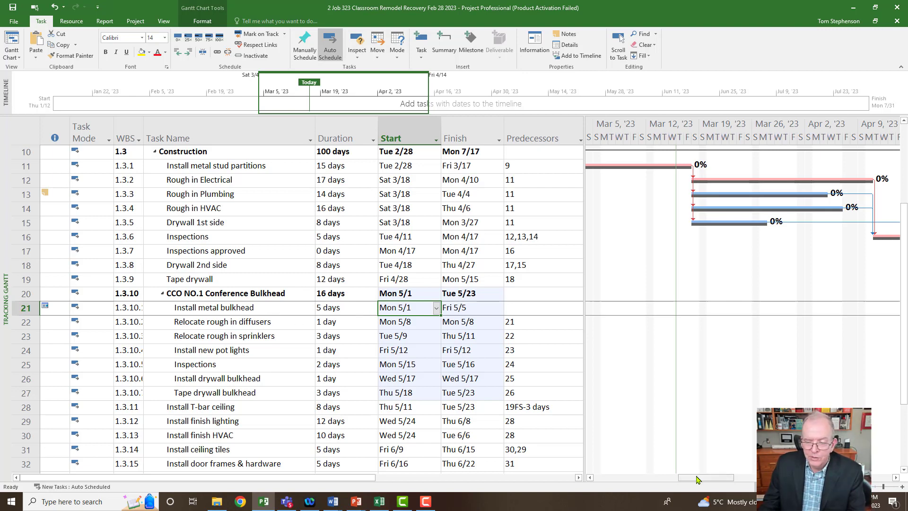
{"action": "left_click_drag", "start_coordinate": [703, 479], "coordinate": [768, 484]}
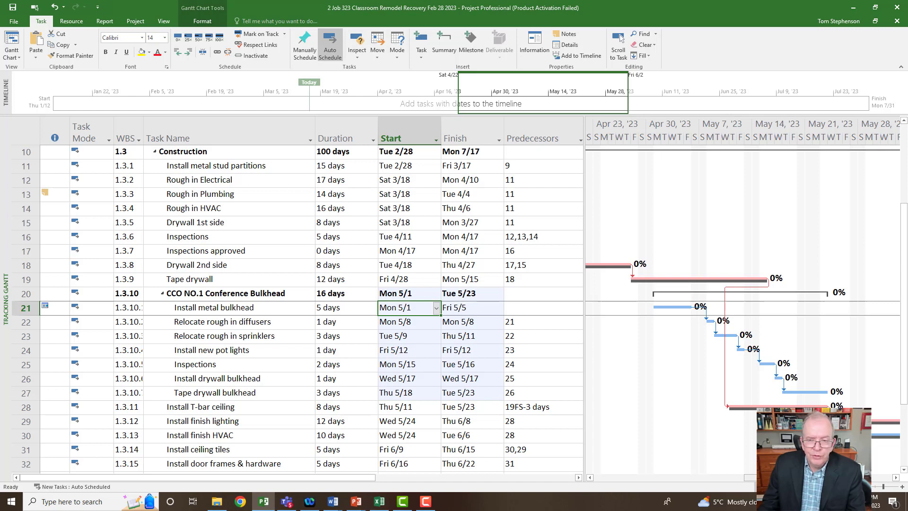
{"action": "left_click_drag", "start_coordinate": [755, 478], "coordinate": [748, 481]}
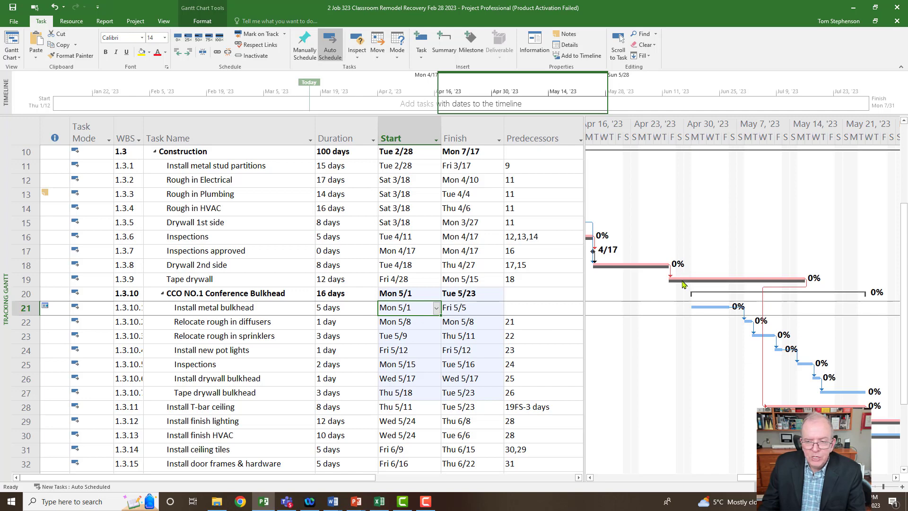
Enter task 18, Drywall 2nd side, as the predecessor of Install metal bulkhead.
{"action": "left_click", "coordinate": [249, 269]}
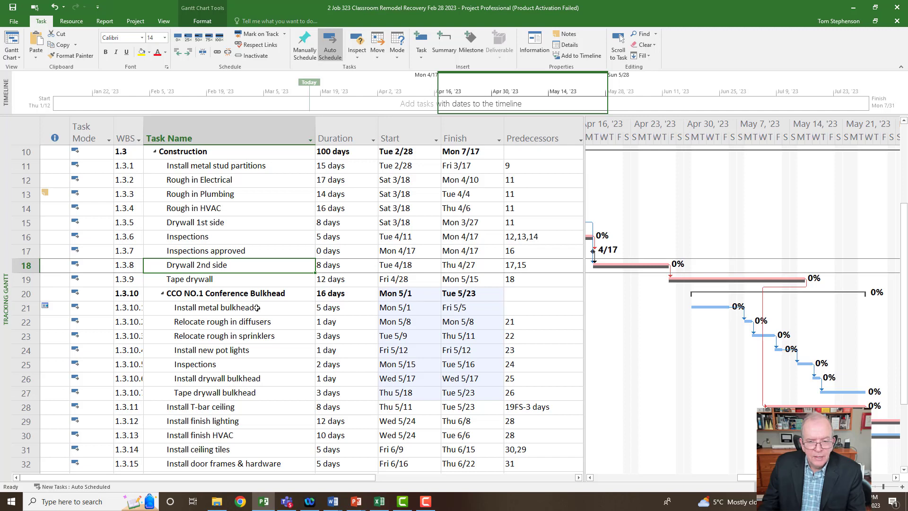
{"action": "left_click", "coordinate": [539, 313]}
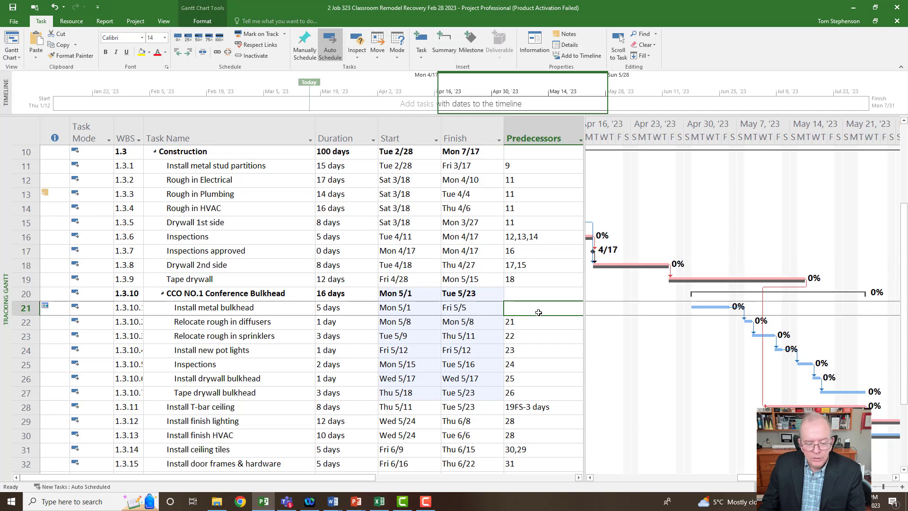
{"action": "type", "text": "18"}
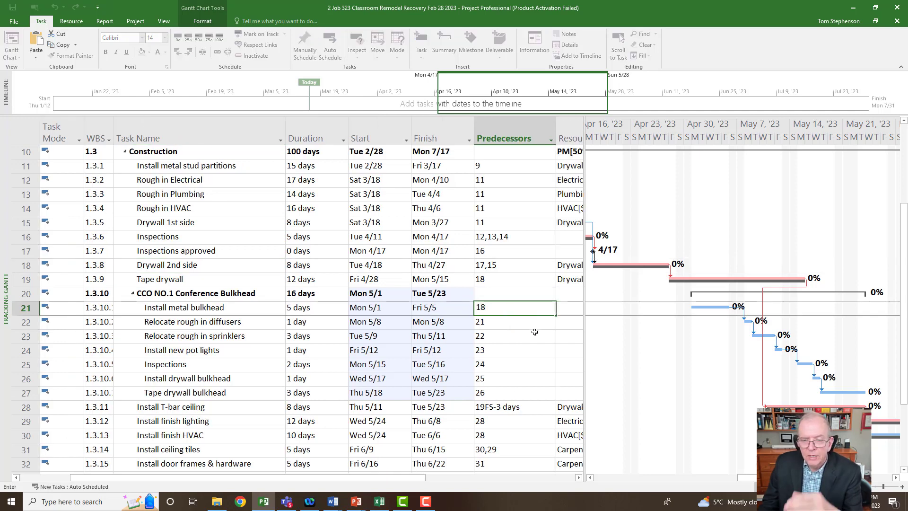
{"action": "left_click", "coordinate": [534, 333]}
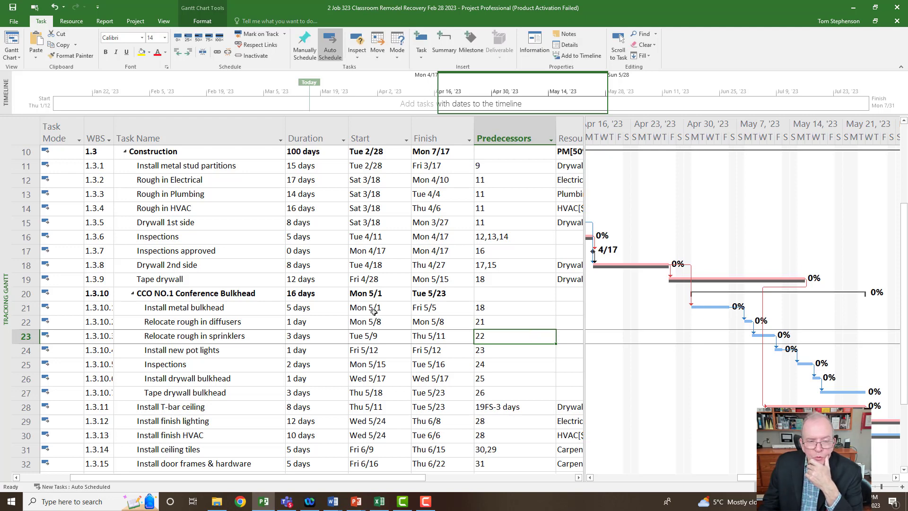
{"action": "left_click_drag", "start_coordinate": [302, 477], "coordinate": [263, 485]}
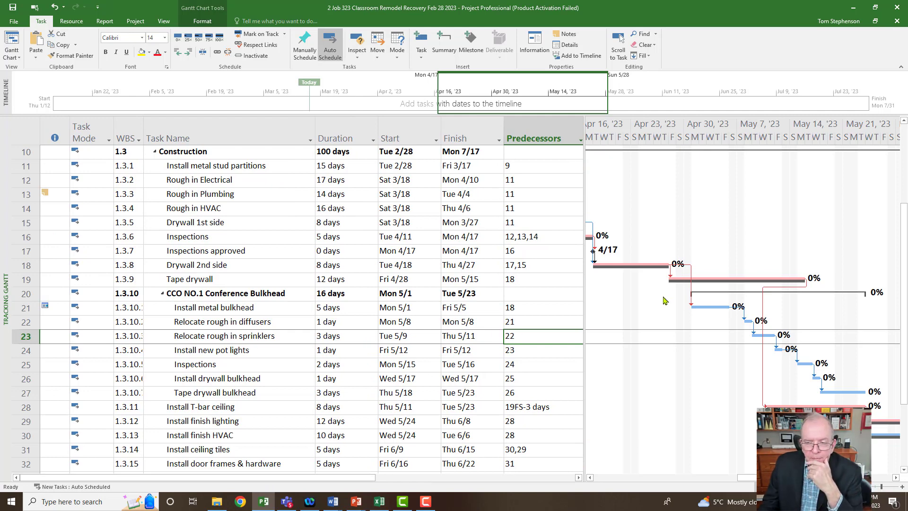
Change the link from Drywall 2nd side to Install metal bulkhead to Start-to-Start (SS) with a 9-day lag.
{"action": "left_click", "coordinate": [252, 310]}
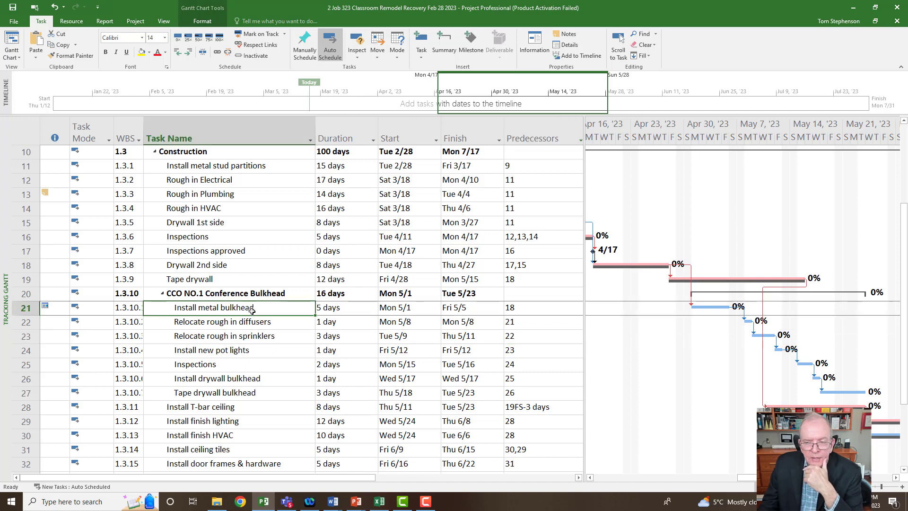
{"action": "double_click", "coordinate": [247, 310]}
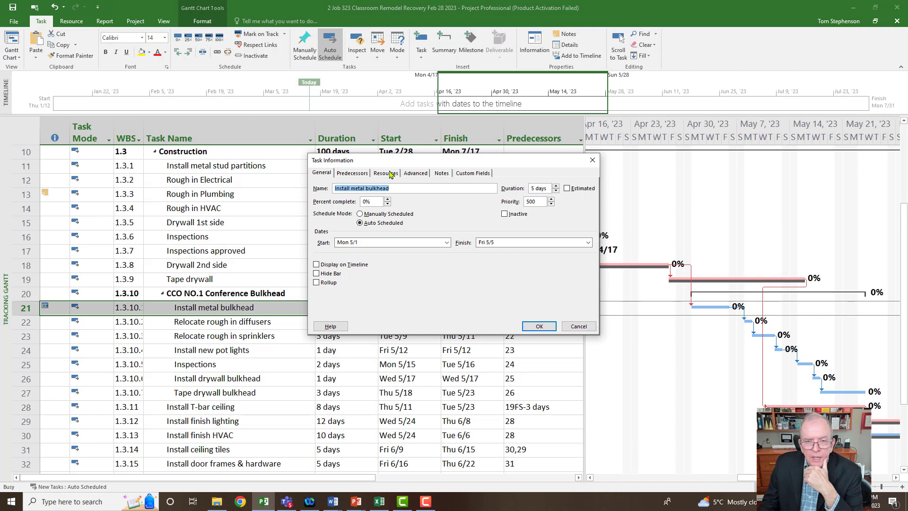
{"action": "left_click_drag", "start_coordinate": [403, 163], "coordinate": [336, 75]}
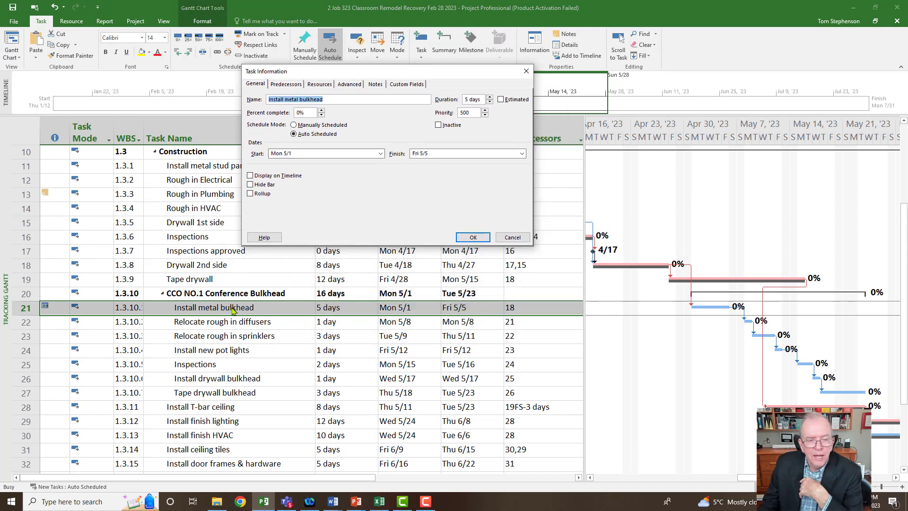
{"action": "left_click", "coordinate": [285, 85]}
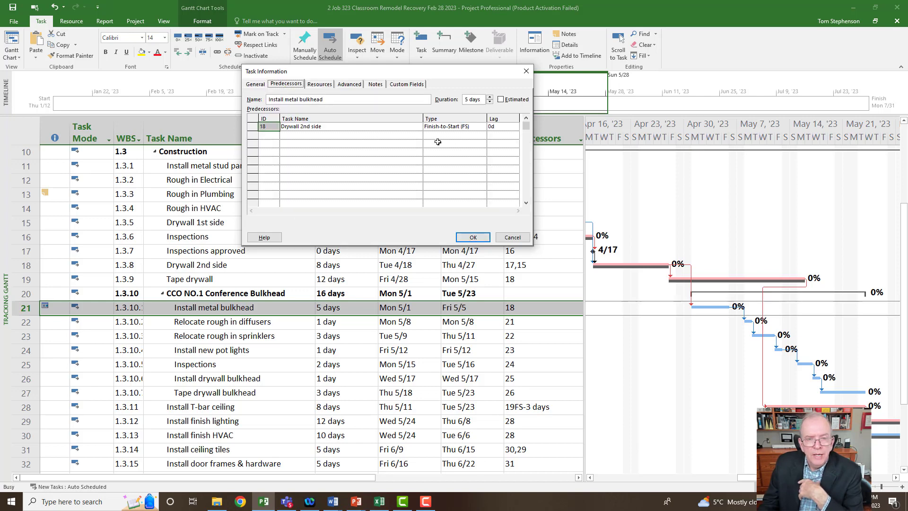
{"action": "left_click", "coordinate": [460, 127]}
{"action": "left_click", "coordinate": [482, 127]}
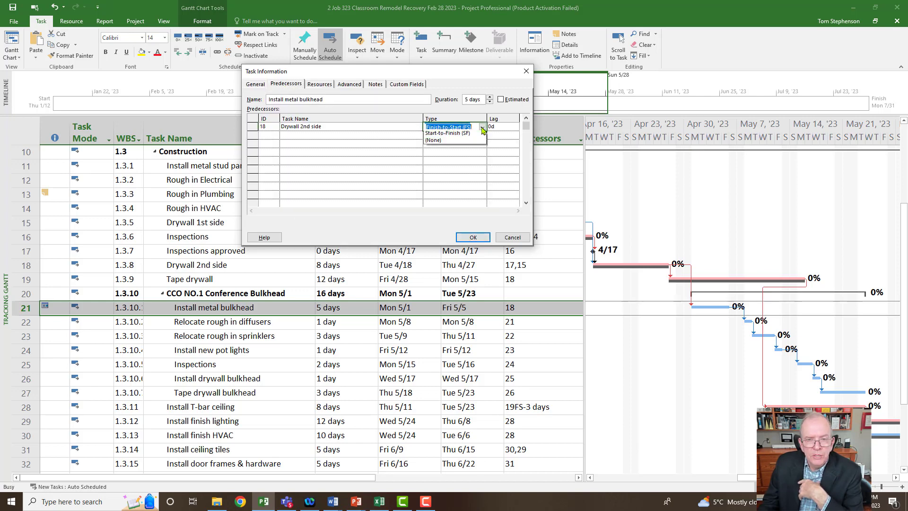
{"action": "left_click", "coordinate": [472, 147]}
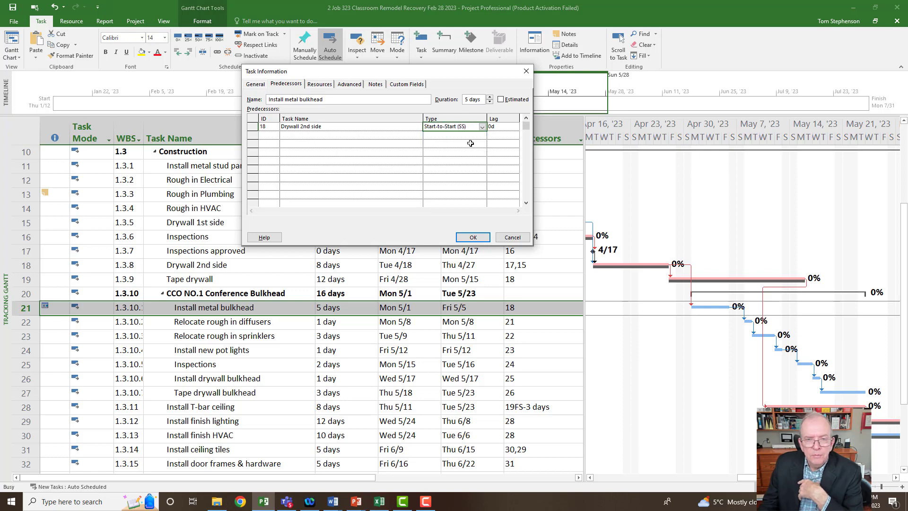
{"action": "left_click", "coordinate": [494, 128]}
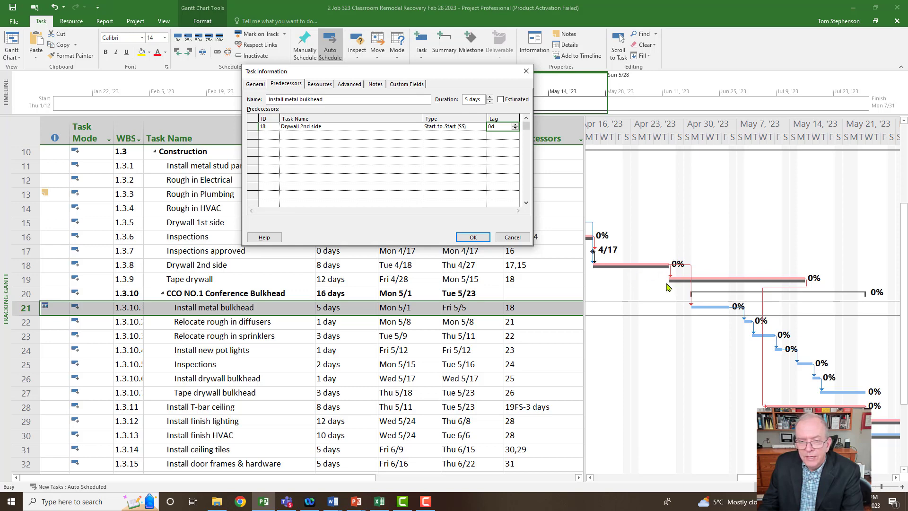
{"action": "left_click", "coordinate": [515, 126]}
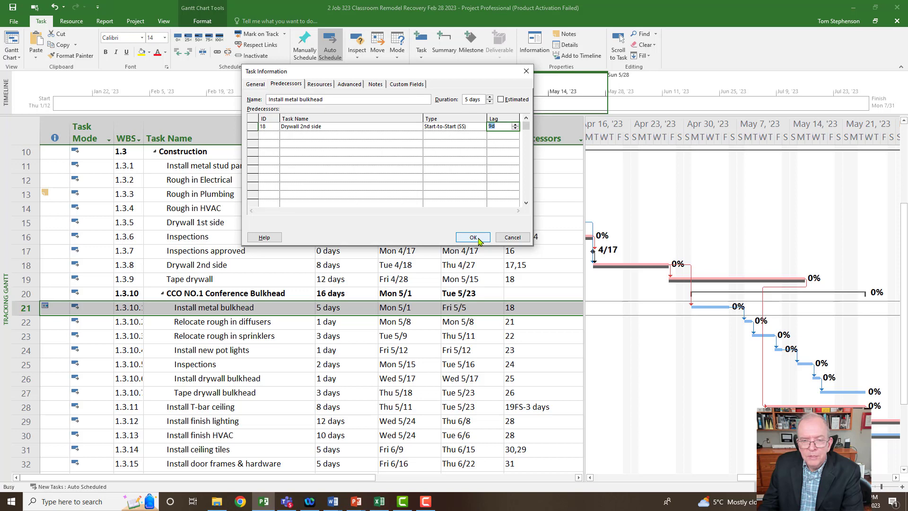
{"action": "left_click", "coordinate": [473, 237]}
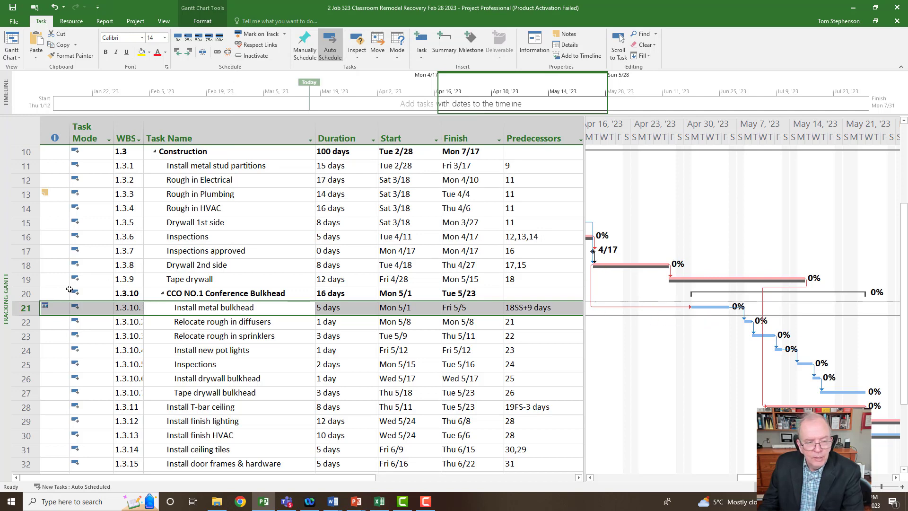
Set the constraint type of Install metal bulkhead to As Soon As Possible.
{"action": "double_click", "coordinate": [222, 311]}
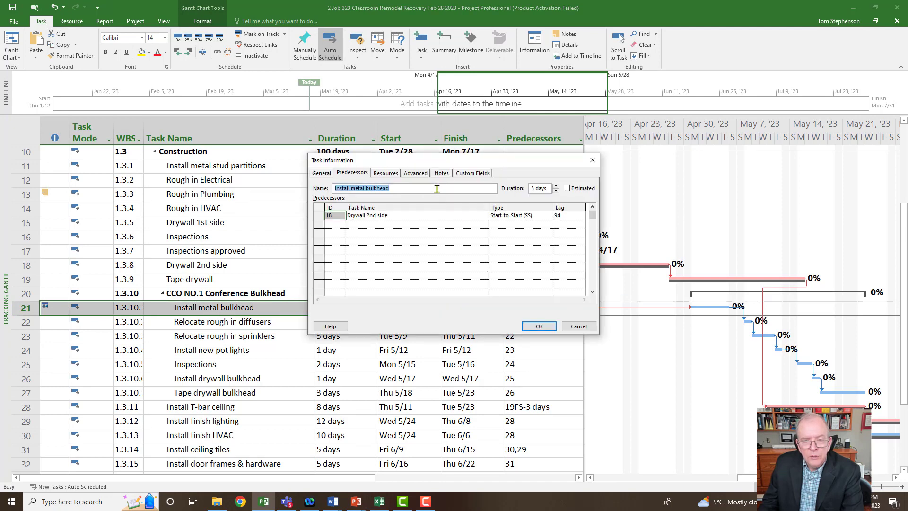
{"action": "left_click", "coordinate": [425, 174]}
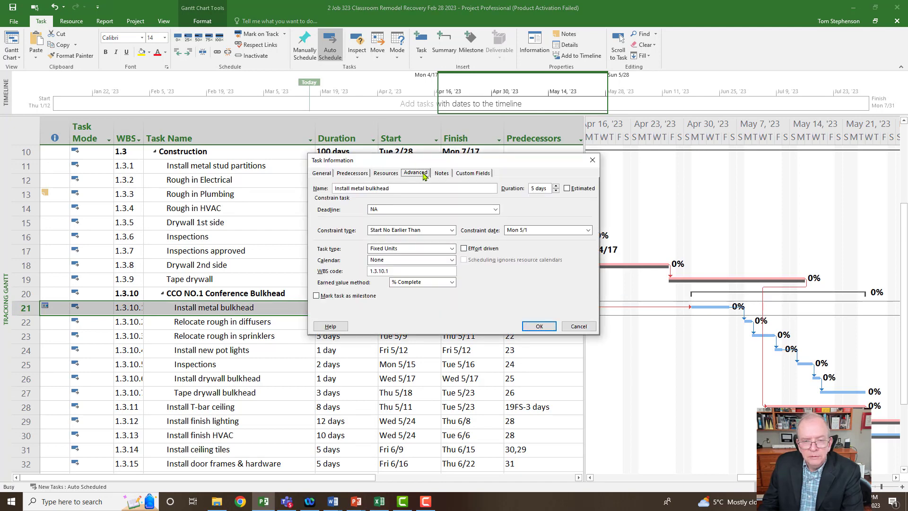
{"action": "left_click", "coordinate": [452, 230]}
{"action": "left_click", "coordinate": [402, 237]}
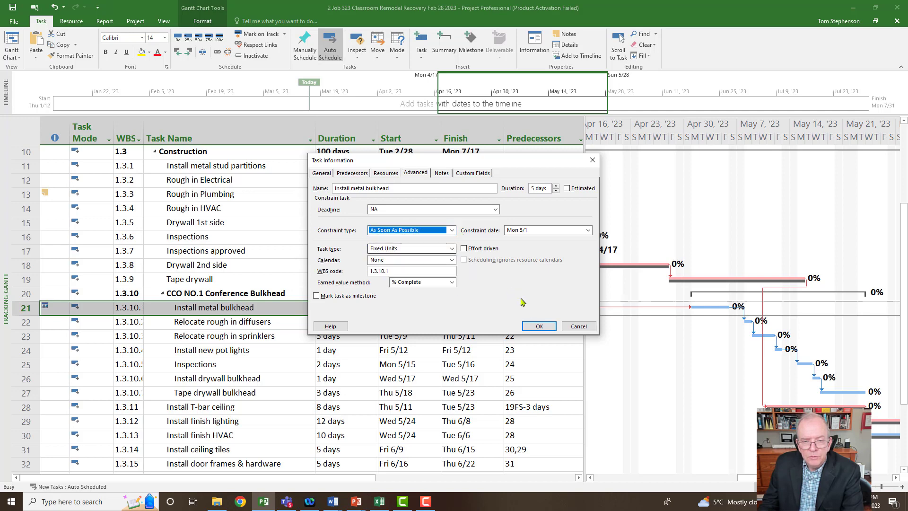
{"action": "left_click", "coordinate": [539, 326]}
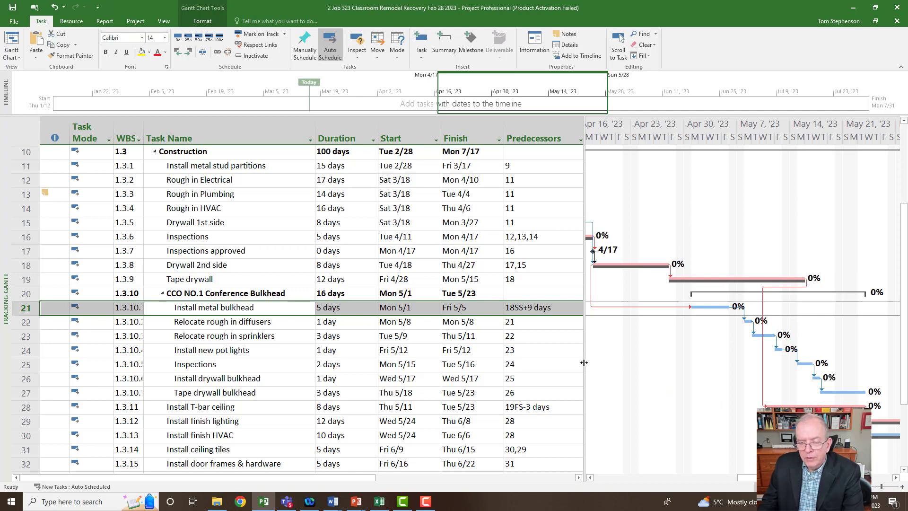
{"action": "left_click_drag", "start_coordinate": [584, 362], "coordinate": [591, 405]}
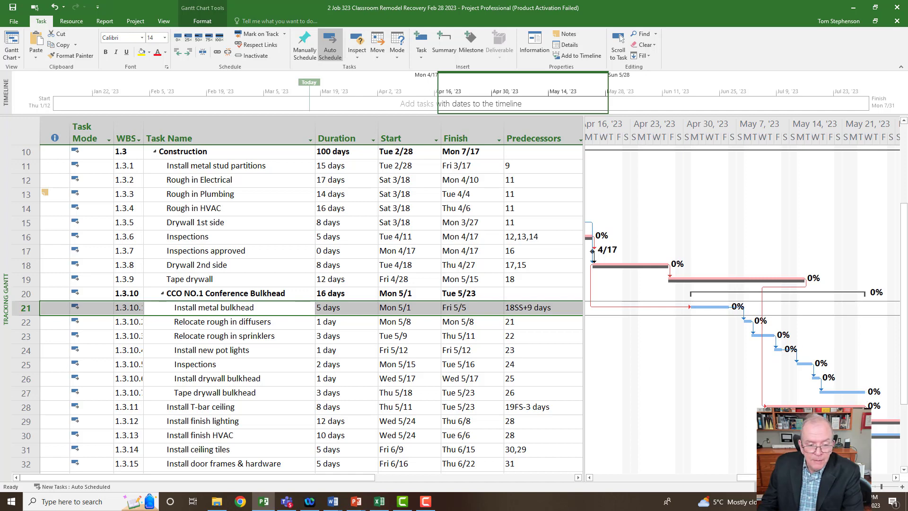
{"action": "left_click", "coordinate": [187, 407]}
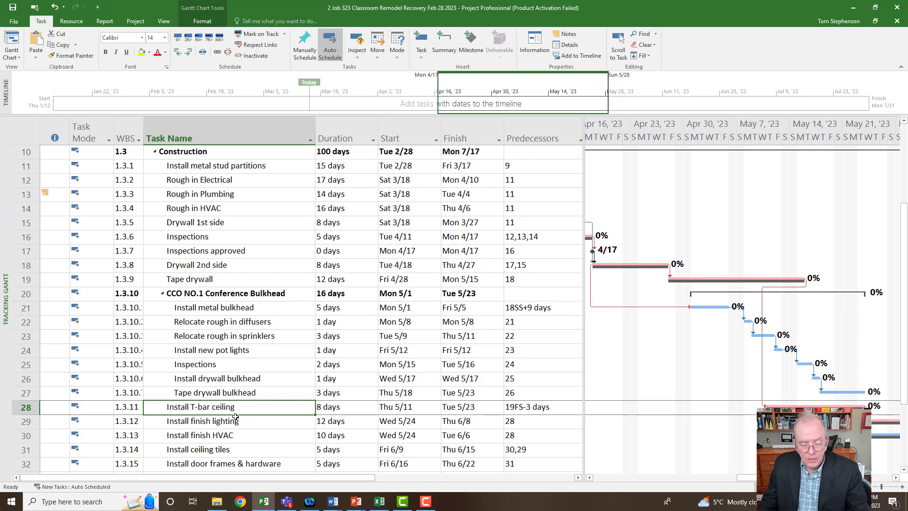
{"action": "left_click", "coordinate": [235, 416]}
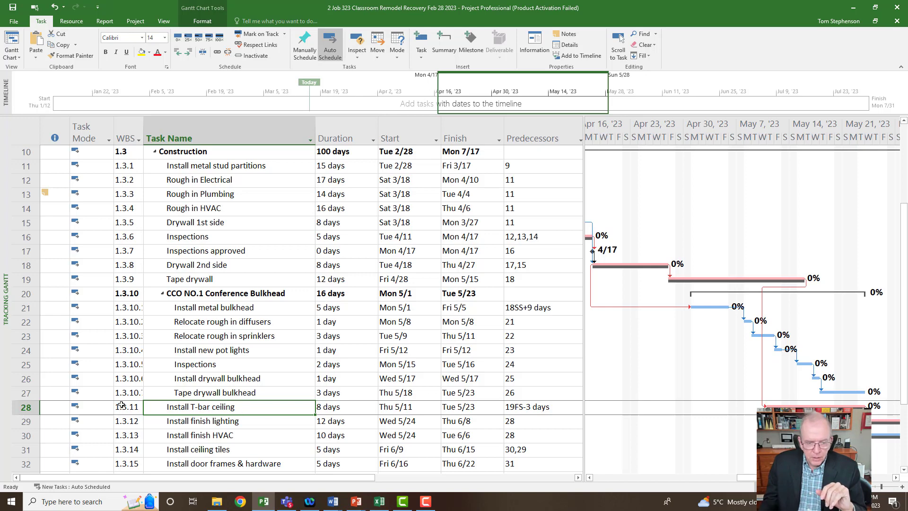
{"action": "left_click", "coordinate": [363, 294]}
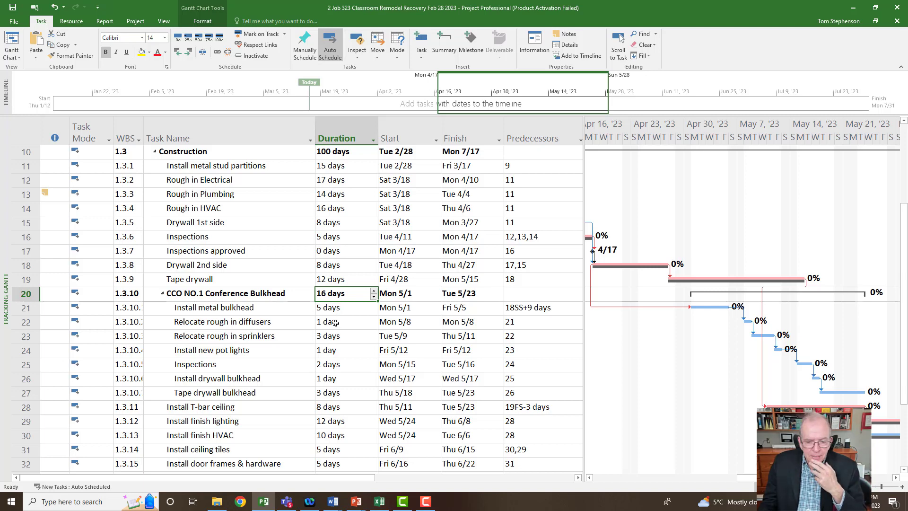
{"action": "left_click", "coordinate": [515, 406]}
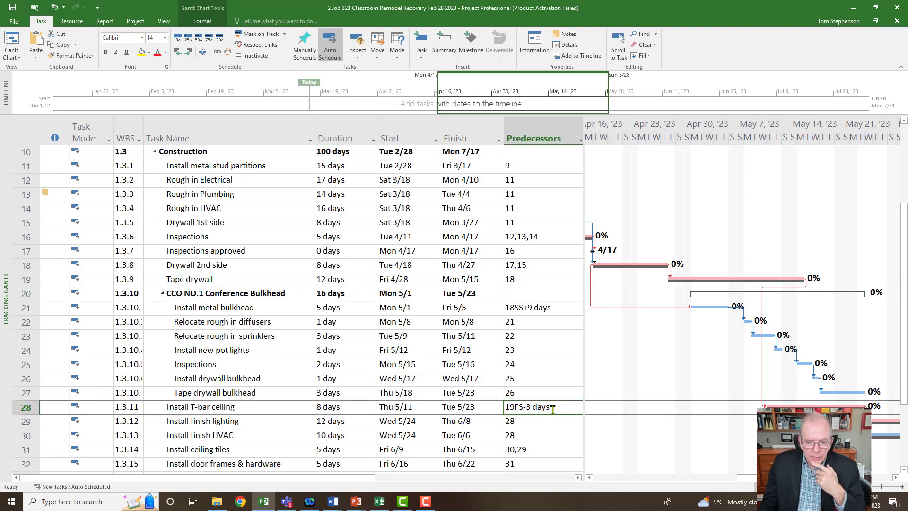
{"action": "left_click", "coordinate": [551, 410]}
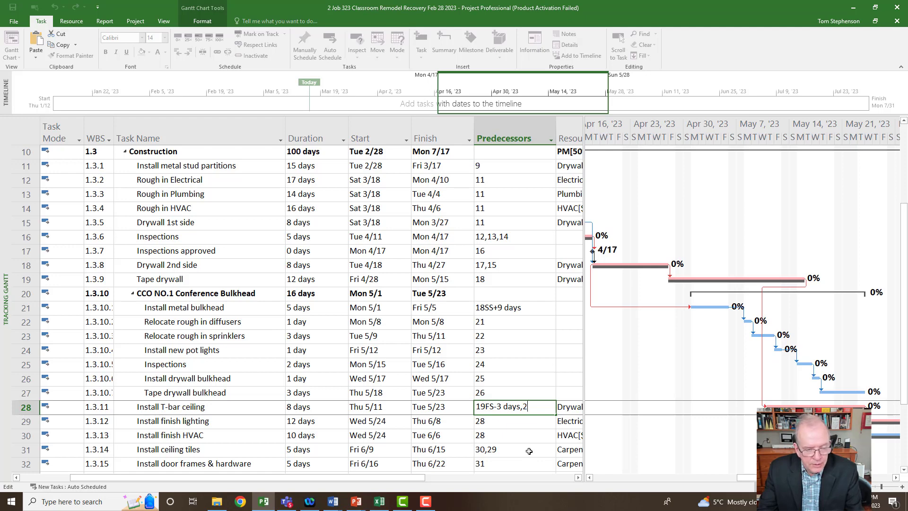
{"action": "type", "text": "7"}
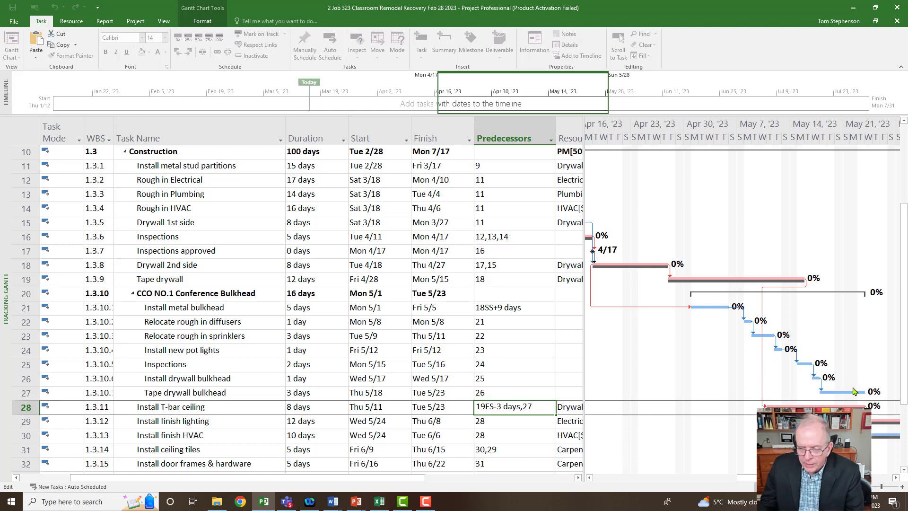
{"action": "key", "text": "BackSpace"}
{"action": "key", "text": "BackSpace"}
{"action": "key", "text": "BackSpace"}
{"action": "key", "text": "Return"}
Compare the CCO NO.1 bars with Install T-bar ceiling and its following tasks from May to mid-June 2023, widening the Gantt chart area.
{"action": "scroll", "coordinate": [799, 370], "scroll_direction": "down", "scroll_amount": 3}
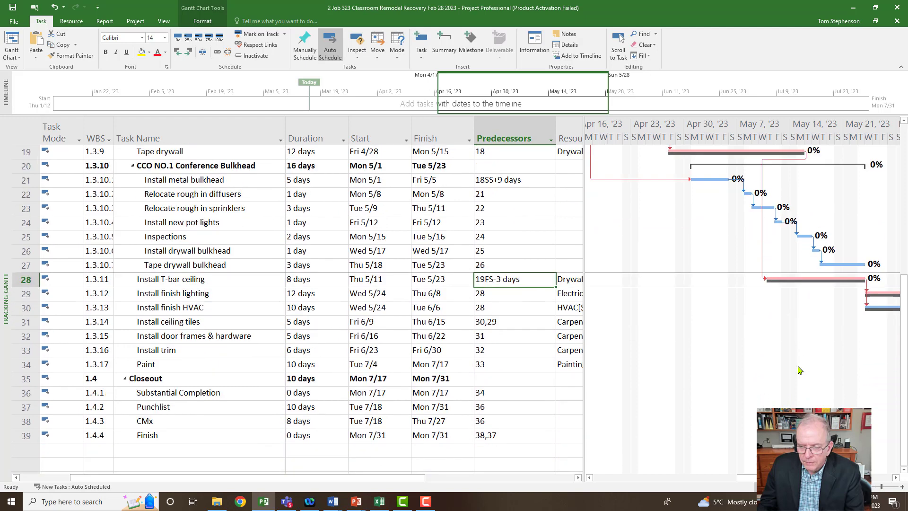
{"action": "scroll", "coordinate": [800, 369], "scroll_direction": "down", "scroll_amount": 1}
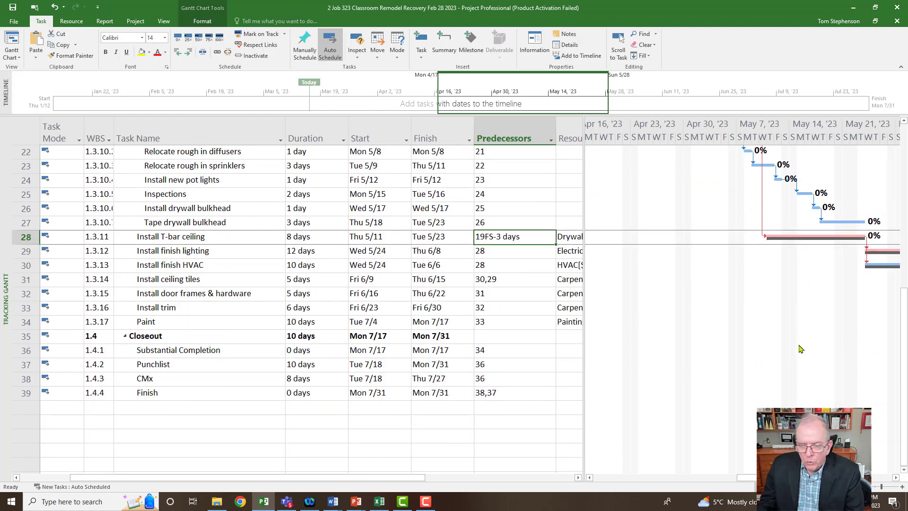
{"action": "scroll", "coordinate": [799, 349], "scroll_direction": "up", "scroll_amount": 1}
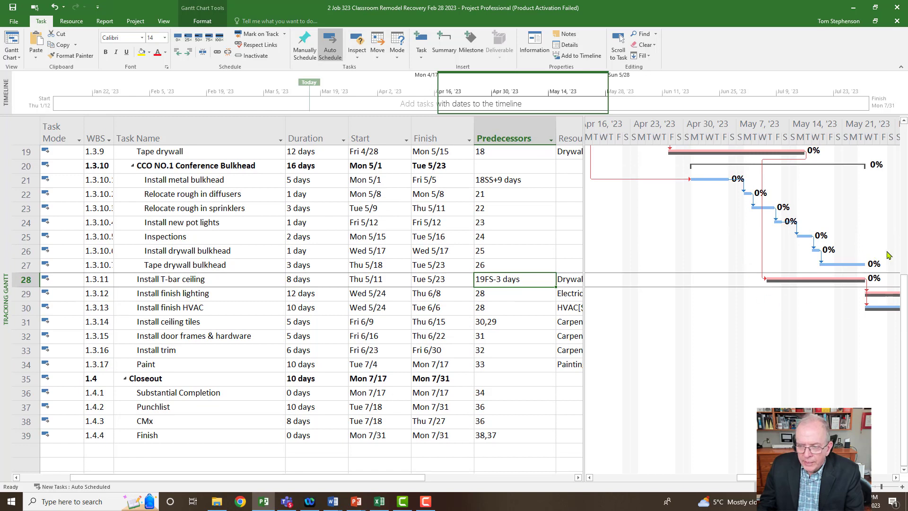
{"action": "scroll", "coordinate": [808, 298], "scroll_direction": "down", "scroll_amount": 1}
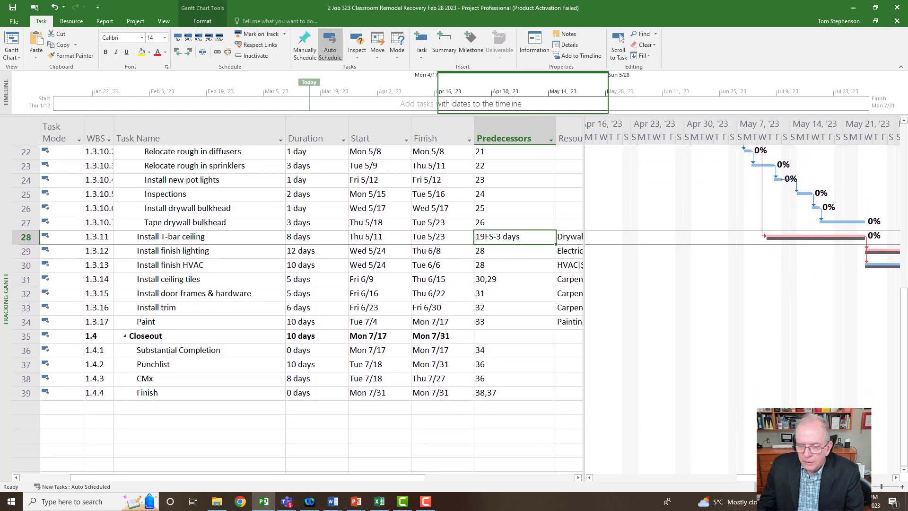
{"action": "left_click", "coordinate": [619, 41]}
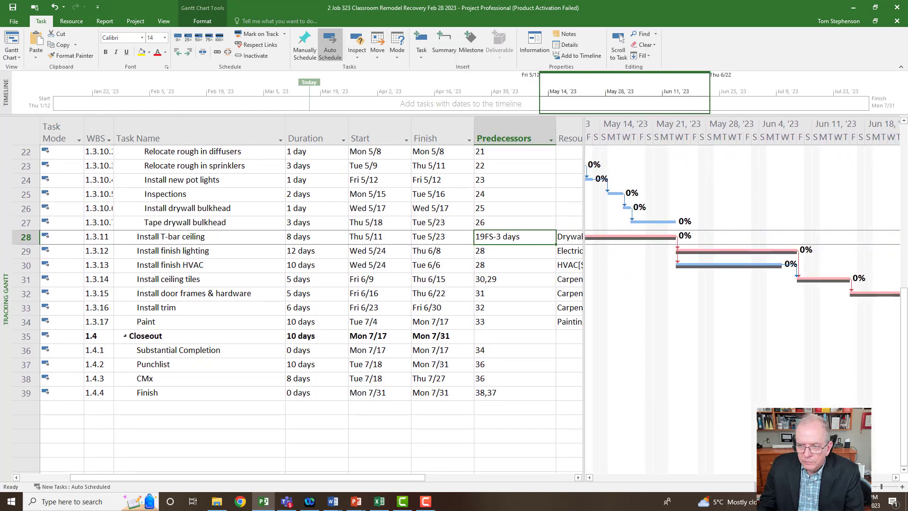
{"action": "left_click_drag", "start_coordinate": [804, 478], "coordinate": [796, 478]}
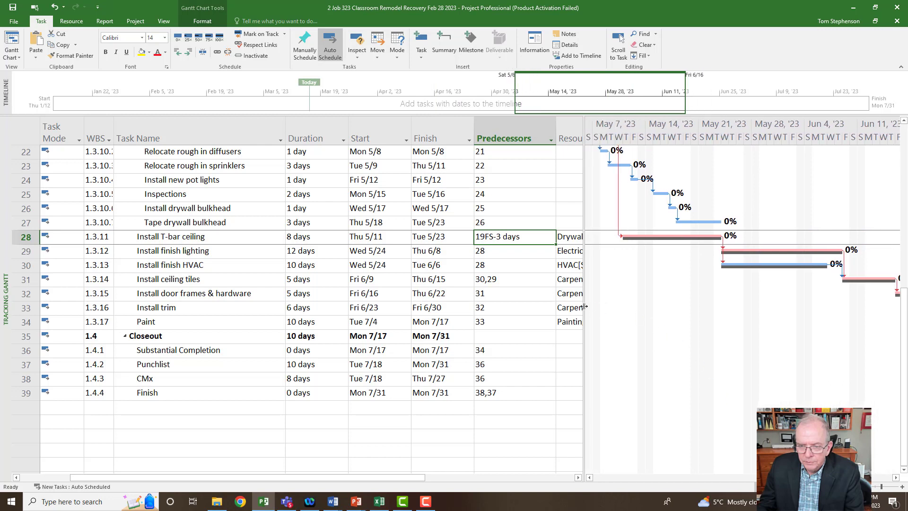
{"action": "left_click_drag", "start_coordinate": [584, 306], "coordinate": [550, 307]}
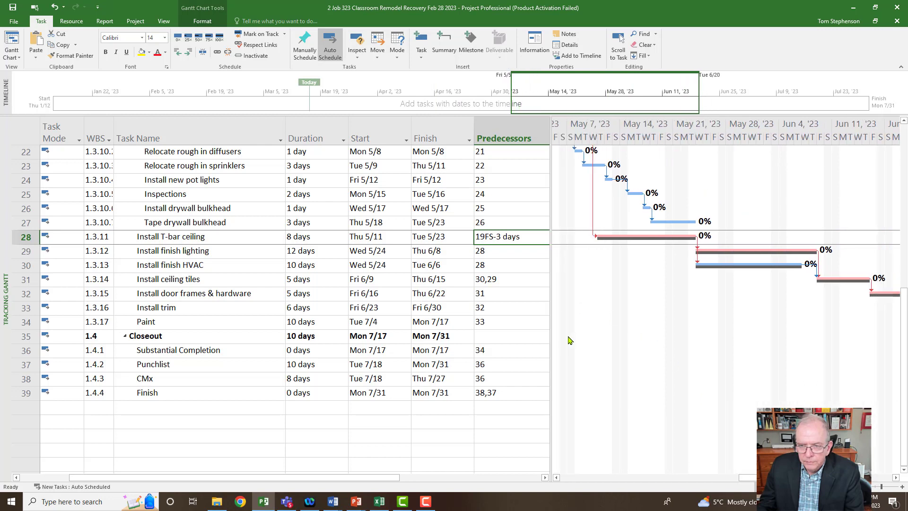
{"action": "scroll", "coordinate": [572, 344], "scroll_direction": "up", "scroll_amount": 1}
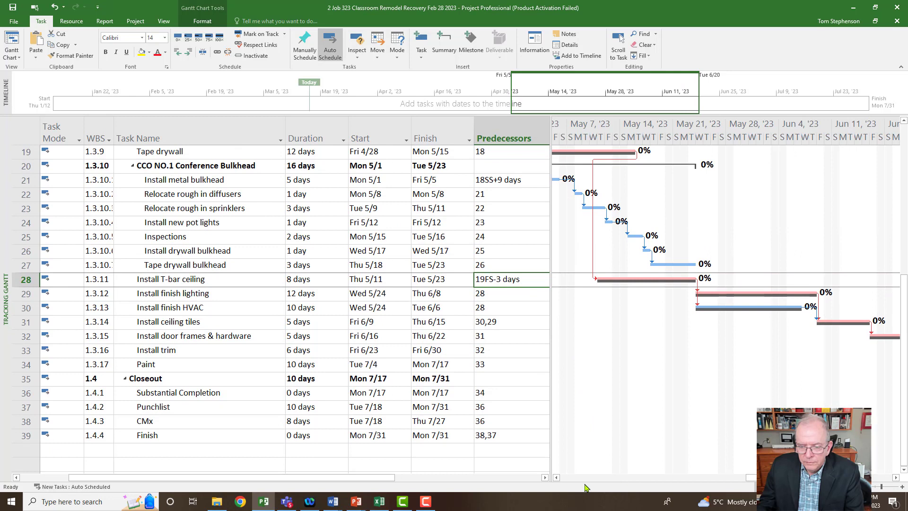
{"action": "left_click", "coordinate": [557, 477]}
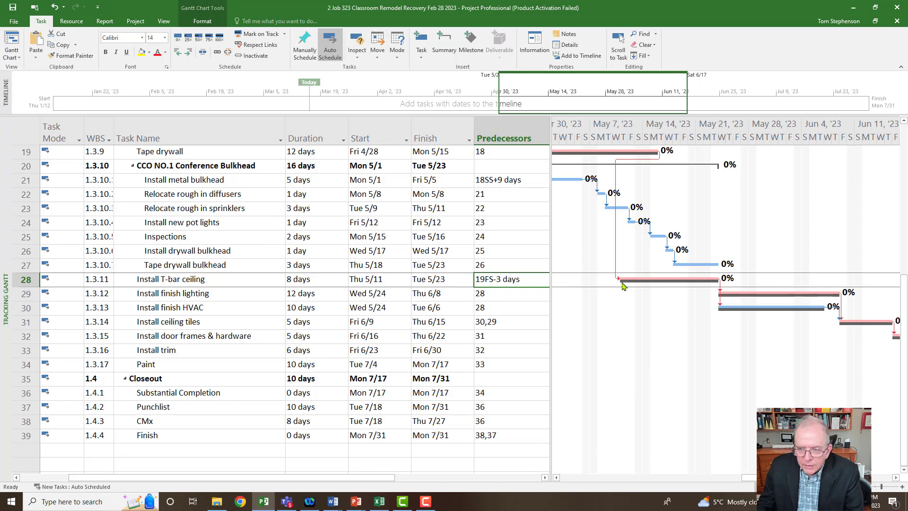
Add task 27, Tape drywall bulkhead, as a second predecessor of Install T-bar ceiling, alongside 19FS-3 days.
{"action": "left_click", "coordinate": [522, 280]}
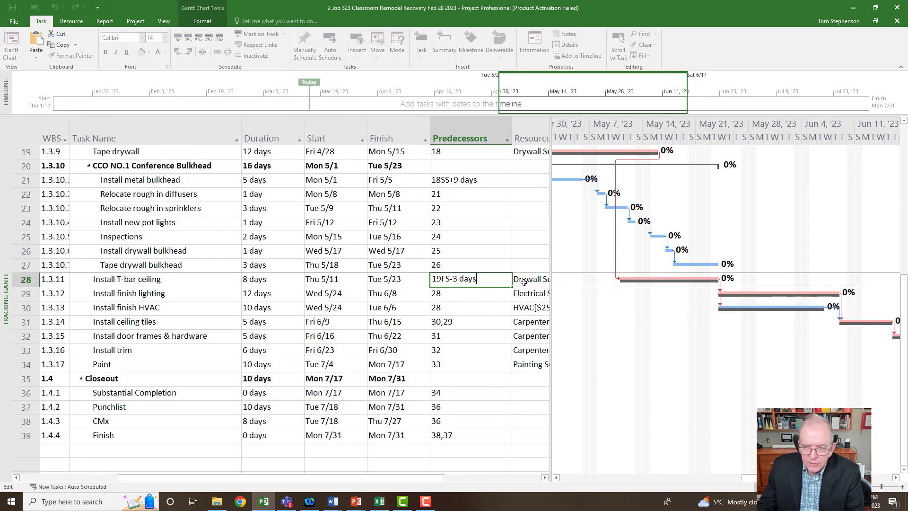
{"action": "type", "text": ","}
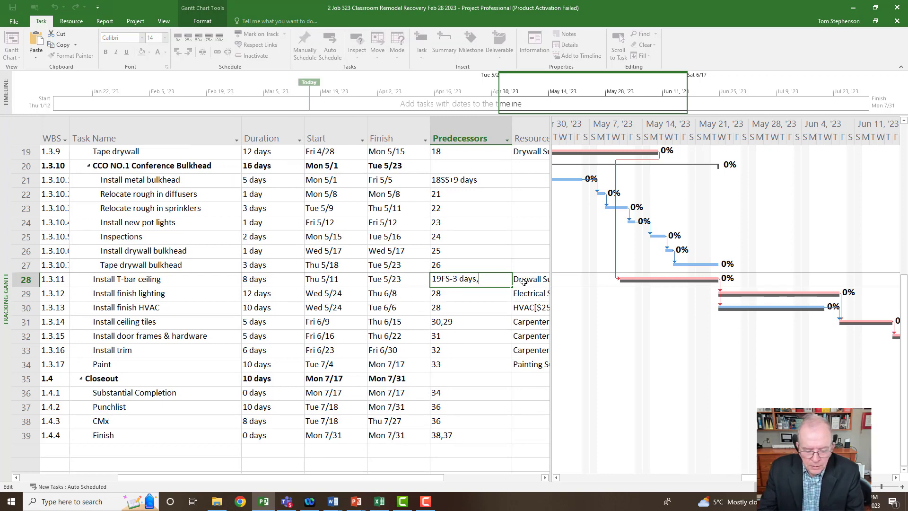
{"action": "type", "text": "27"}
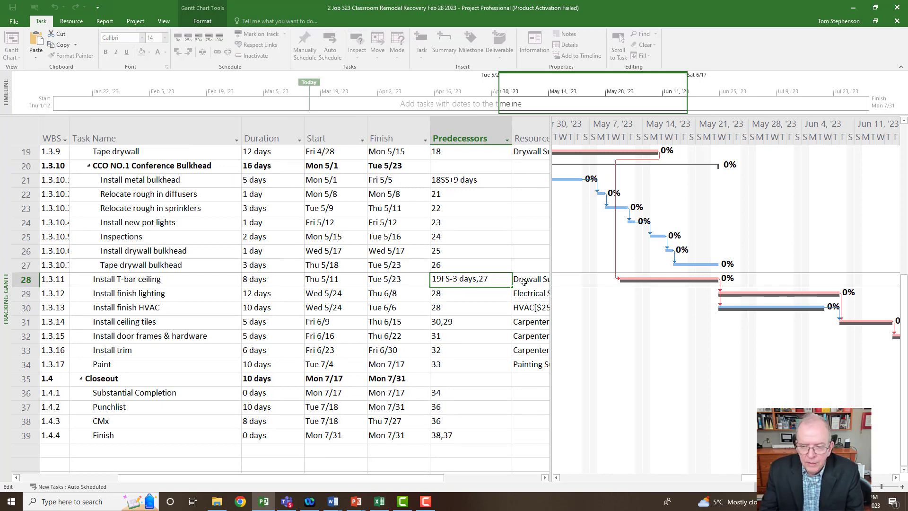
{"action": "key", "text": "Return"}
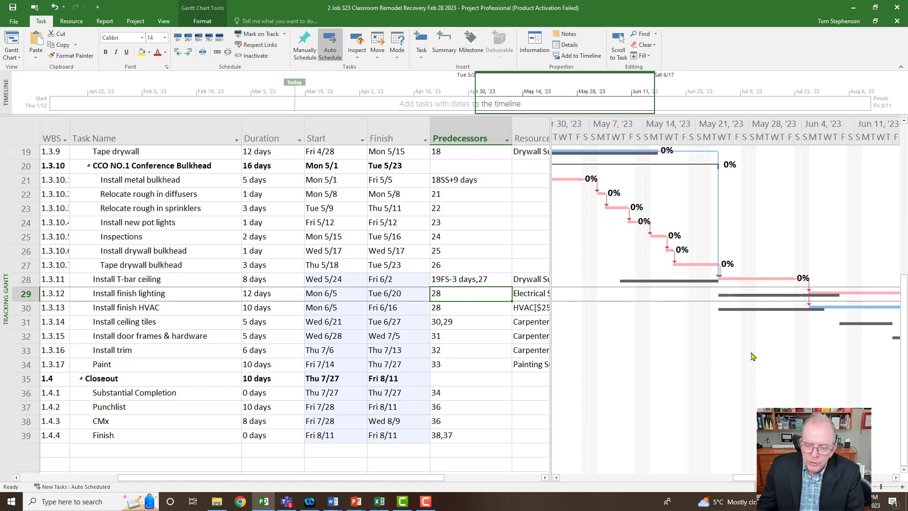
Switch the task table to the Variance table and widen it to show the Start Var. and Finish Var. columns.
{"action": "left_click_drag", "start_coordinate": [748, 477], "coordinate": [761, 477]}
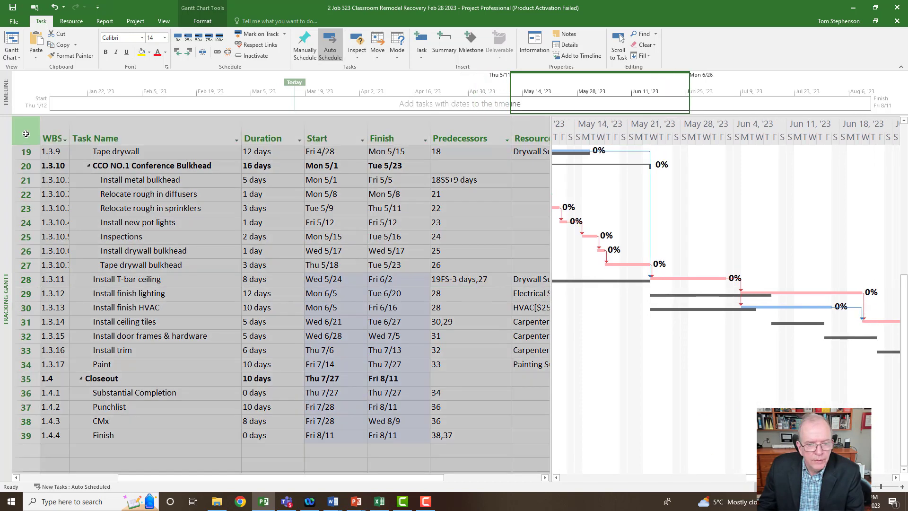
{"action": "right_click", "coordinate": [26, 134]}
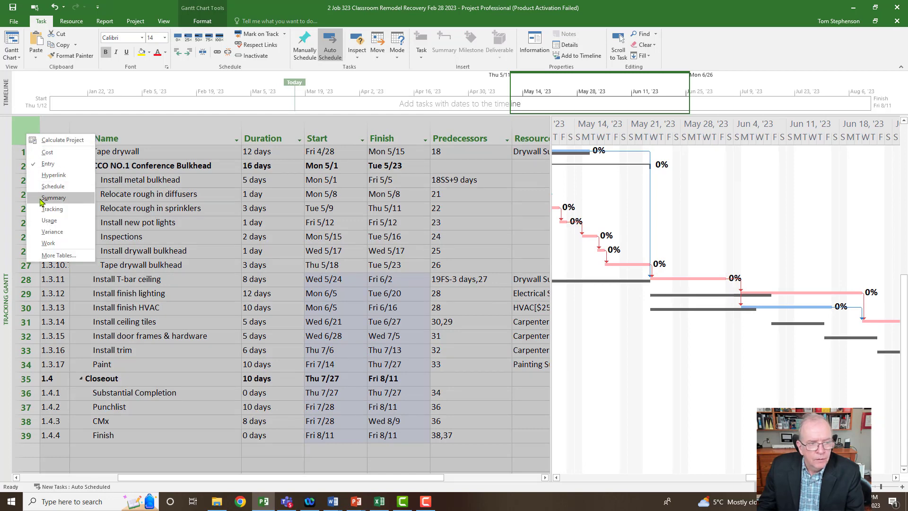
{"action": "left_click", "coordinate": [52, 232]}
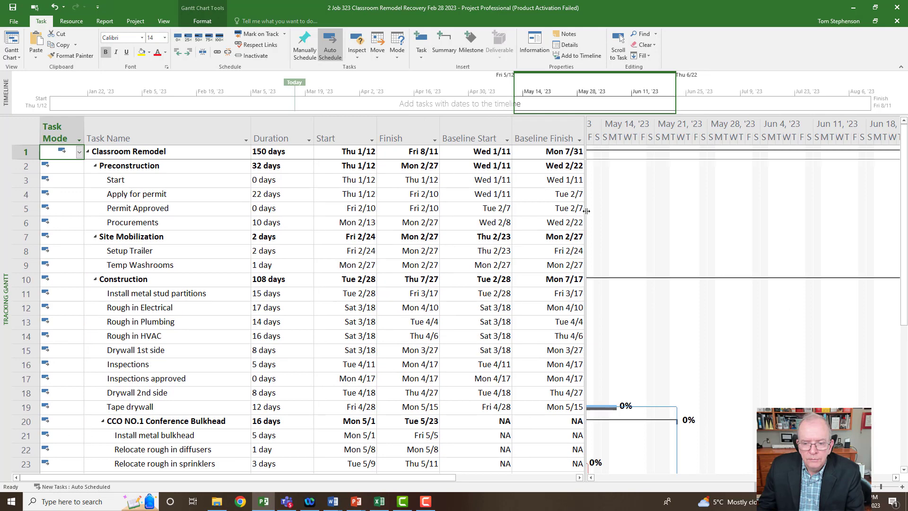
{"action": "scroll", "coordinate": [493, 252], "scroll_direction": "down", "scroll_amount": 5}
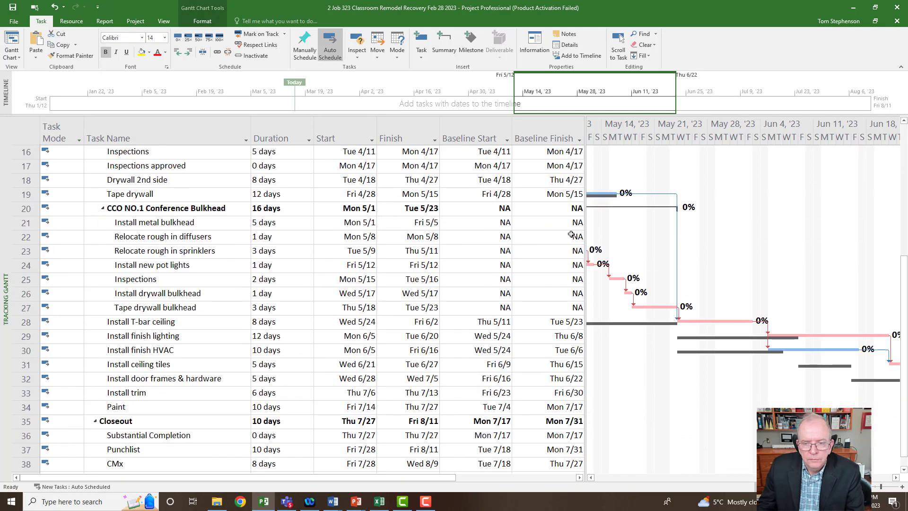
{"action": "scroll", "coordinate": [580, 239], "scroll_direction": "down", "scroll_amount": 1}
{"action": "left_click_drag", "start_coordinate": [585, 232], "coordinate": [720, 249]}
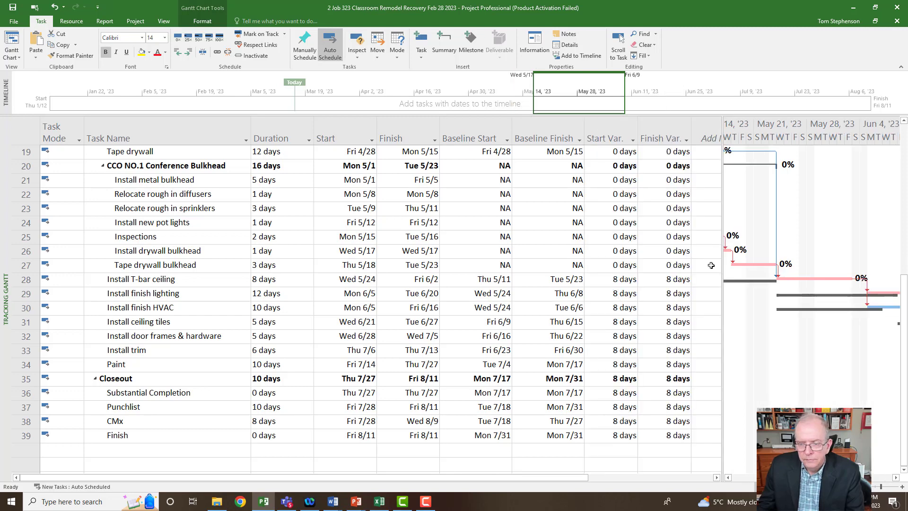
Examine the start and finish variances of Install T-bar ceiling, its following tasks and the Classroom Remodel summary.
{"action": "left_click", "coordinate": [619, 279]}
{"action": "left_click", "coordinate": [677, 282]}
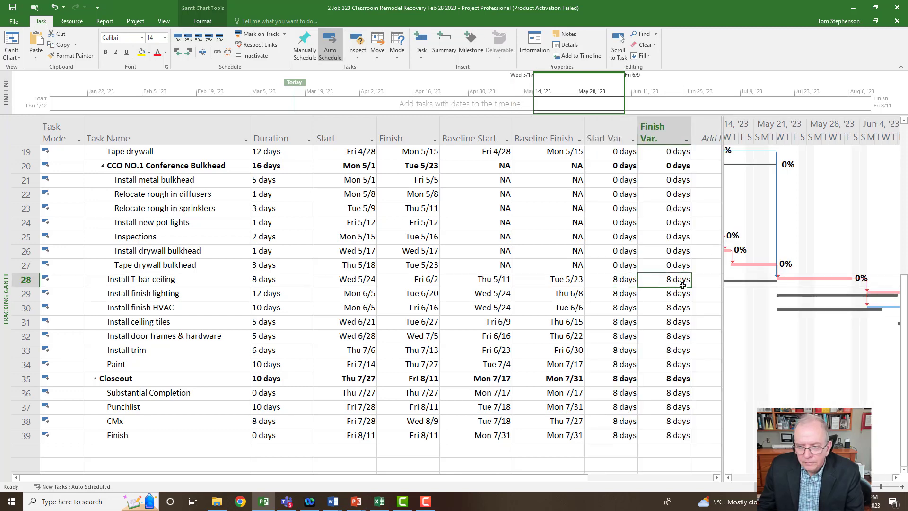
{"action": "scroll", "coordinate": [668, 285], "scroll_direction": "up", "scroll_amount": 6}
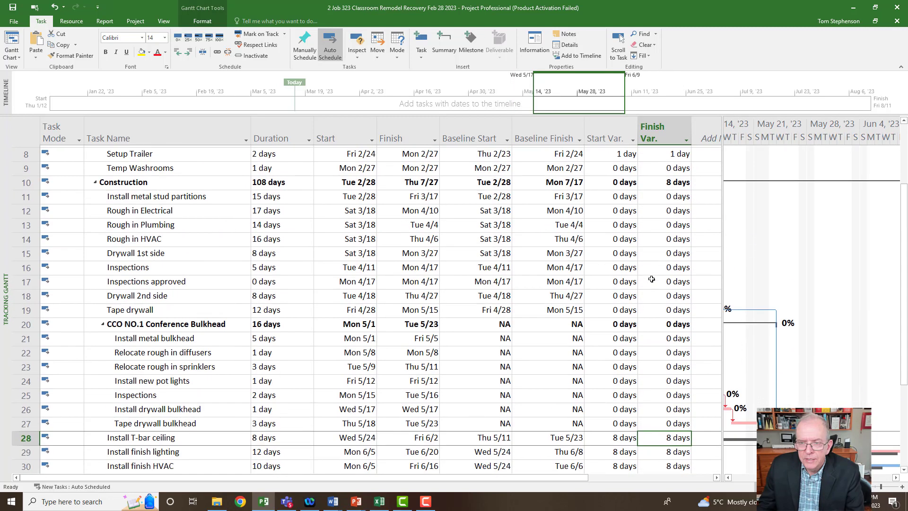
{"action": "left_click", "coordinate": [679, 153]}
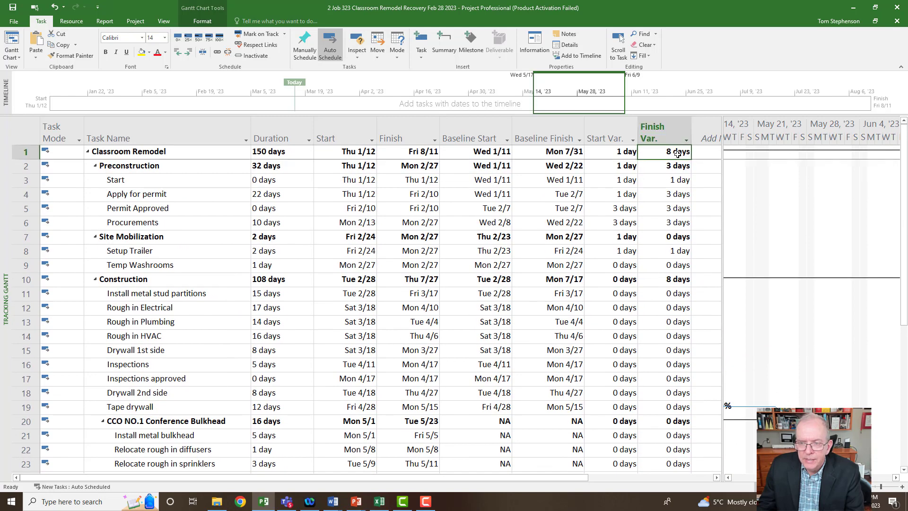
{"action": "scroll", "coordinate": [663, 275], "scroll_direction": "down", "scroll_amount": 4}
{"action": "scroll", "coordinate": [663, 274], "scroll_direction": "down", "scroll_amount": 1}
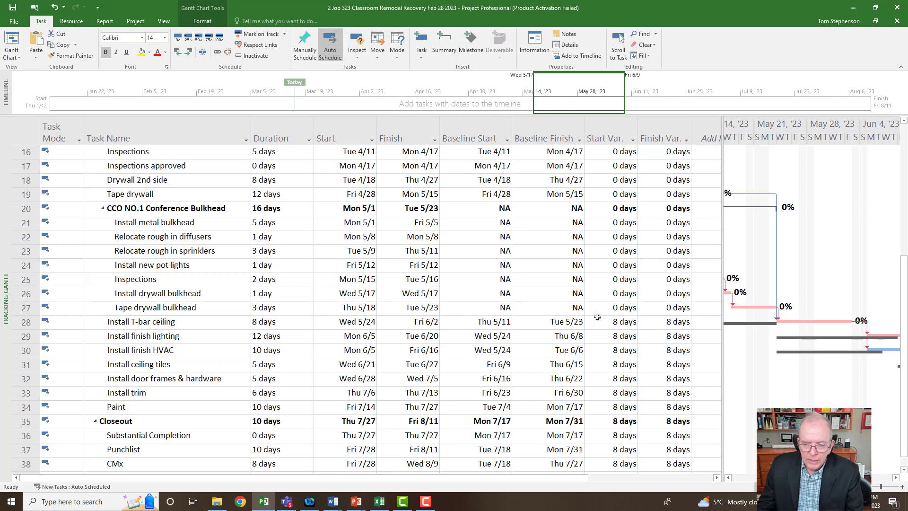
{"action": "scroll", "coordinate": [661, 374], "scroll_direction": "up", "scroll_amount": 1}
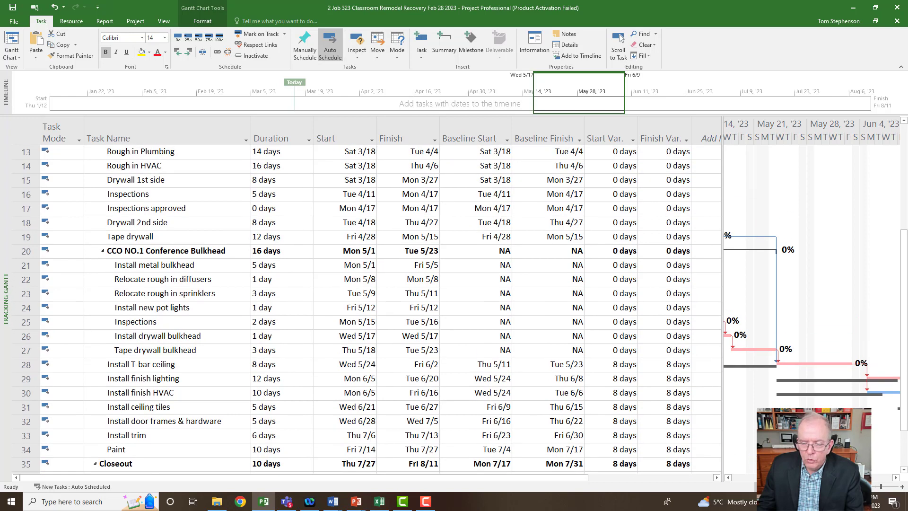
{"action": "scroll", "coordinate": [677, 346], "scroll_direction": "down", "scroll_amount": 2}
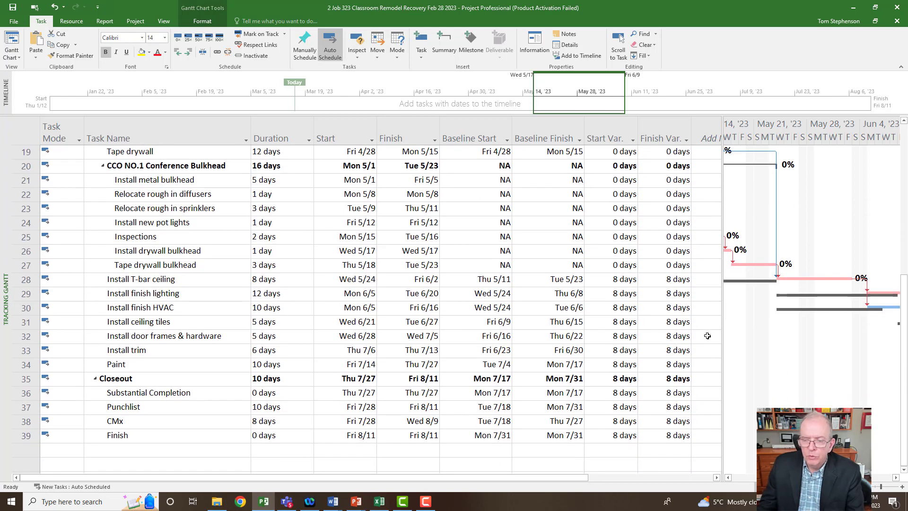
Narrow the table area to end at the Finish Var. column and bring the selected task's dates into the Gantt chart.
{"action": "left_click", "coordinate": [720, 321]}
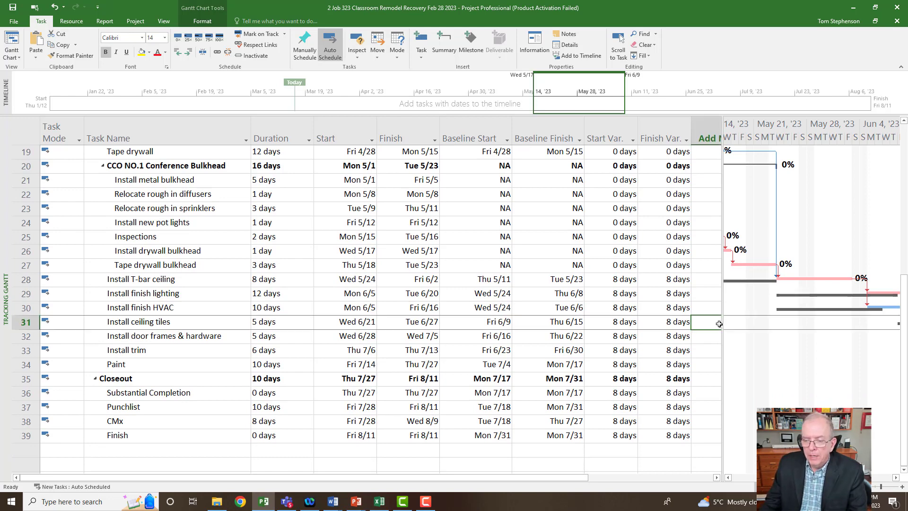
{"action": "left_click_drag", "start_coordinate": [722, 319], "coordinate": [694, 321]}
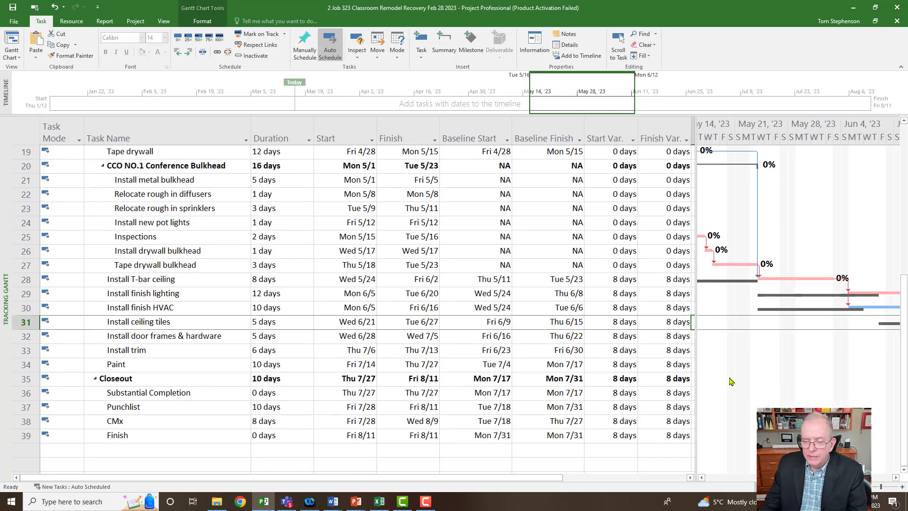
{"action": "left_click", "coordinate": [619, 47]}
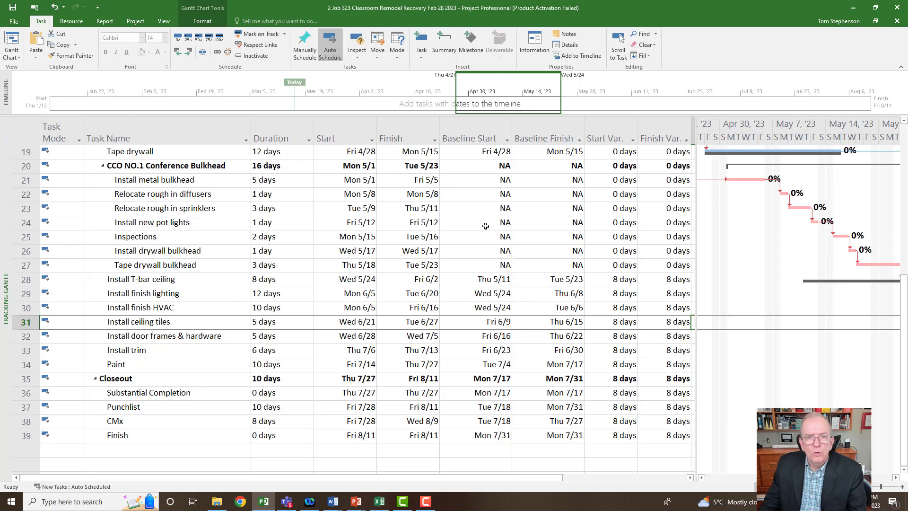
Save a copy of the project in the Office Remodel The Course Updates folder as "2 Job 323 Classroom Remodel CCO No 1 Feb 28 2023".
{"action": "left_click", "coordinate": [14, 24]}
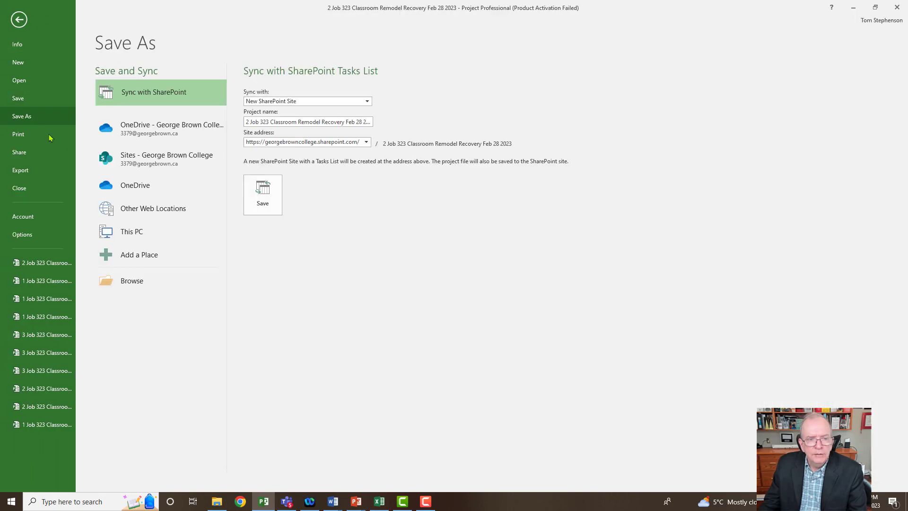
{"action": "left_click", "coordinate": [143, 239]}
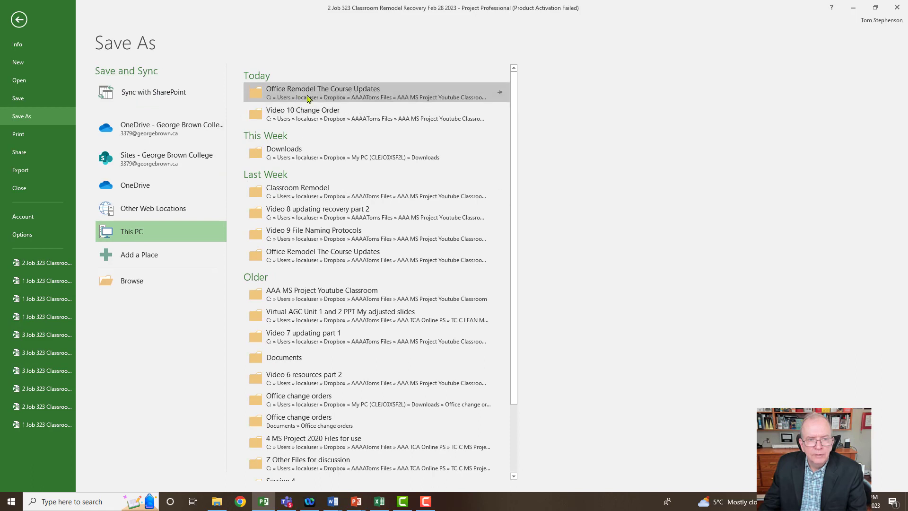
{"action": "left_click", "coordinate": [307, 98]}
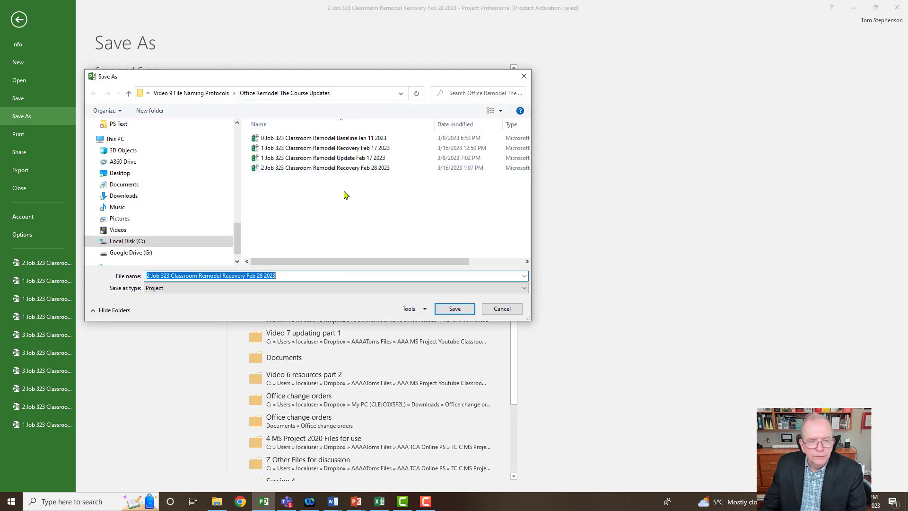
{"action": "left_click", "coordinate": [245, 278]}
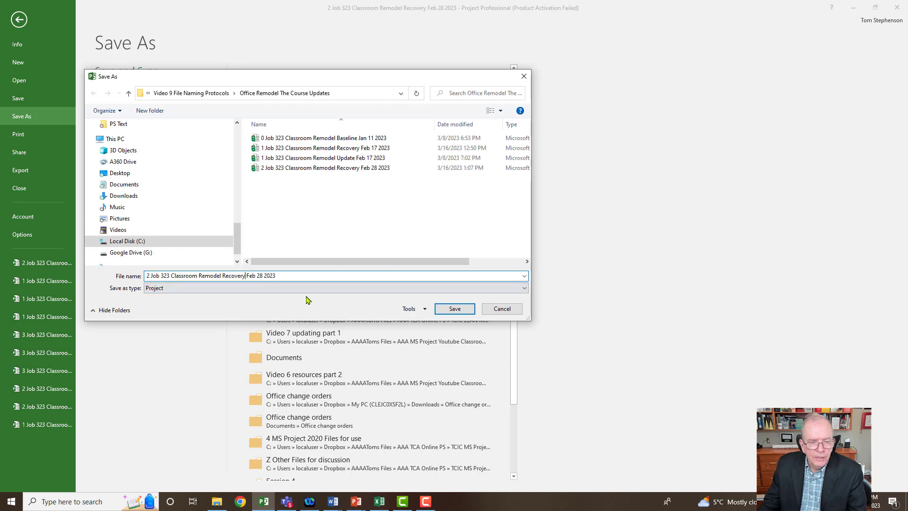
{"action": "key", "text": "BackSpace"}
{"action": "key", "text": "BackSpace"}
{"action": "key", "text": "BackSpace"}
{"action": "key", "text": "BackSpace"}
{"action": "key", "text": "BackSpace"}
{"action": "key", "text": "BackSpace"}
{"action": "key", "text": "BackSpace"}
{"action": "key", "text": "BackSpace"}
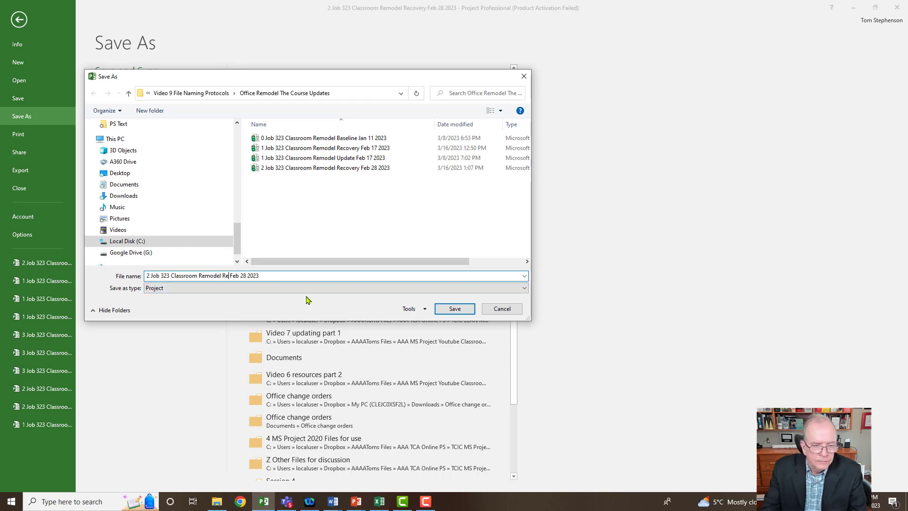
{"action": "type", "text": "CC"}
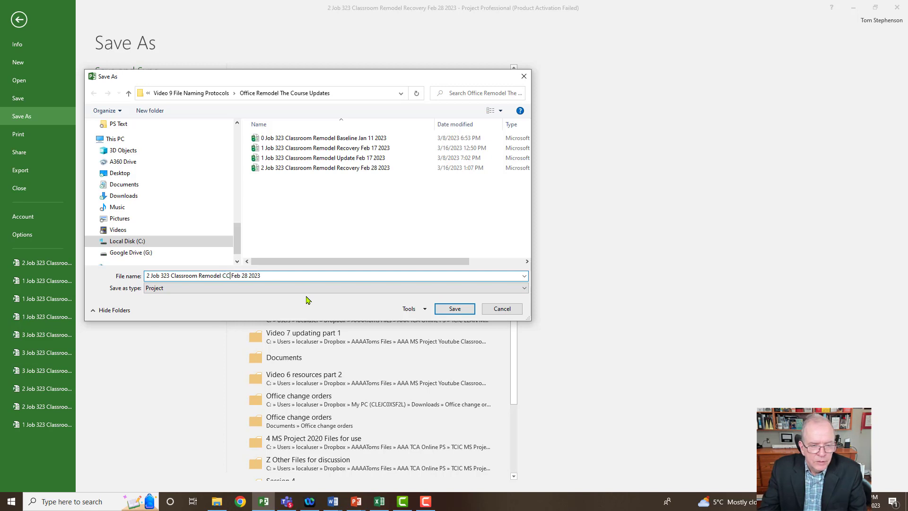
{"action": "type", "text": "O No 1"}
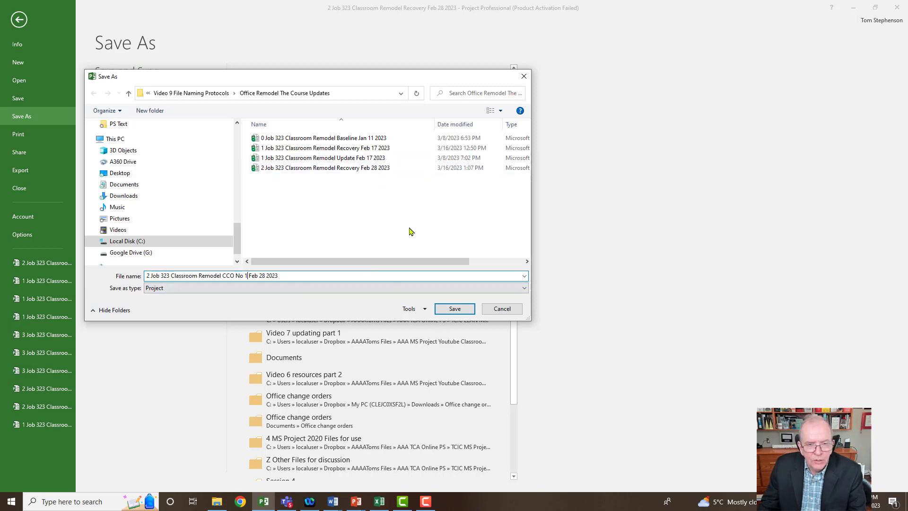
{"action": "left_click", "coordinate": [453, 311]}
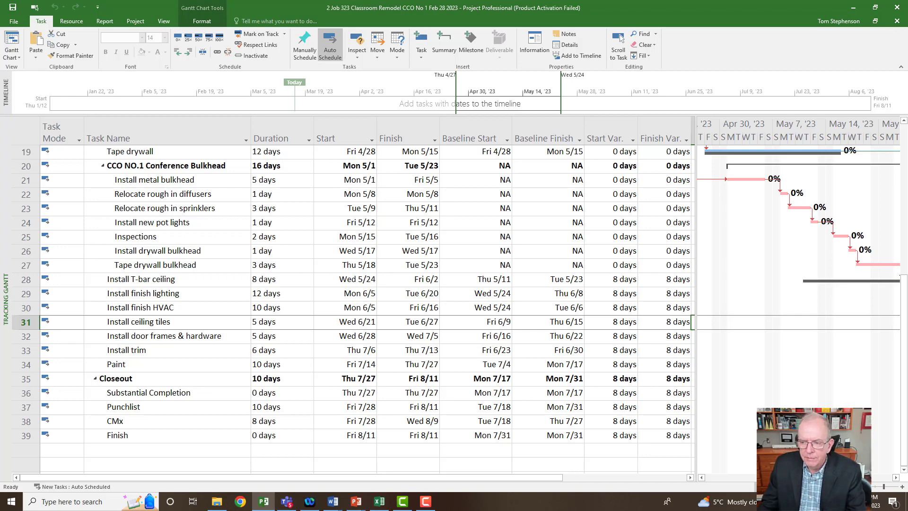
Set the baseline for only tasks 20 to 27, the CCO NO.1 Conference Bulkhead summary and its subtasks, overwriting the existing Baseline without roll-up.
{"action": "scroll", "coordinate": [799, 307], "scroll_direction": "right", "scroll_amount": 9}
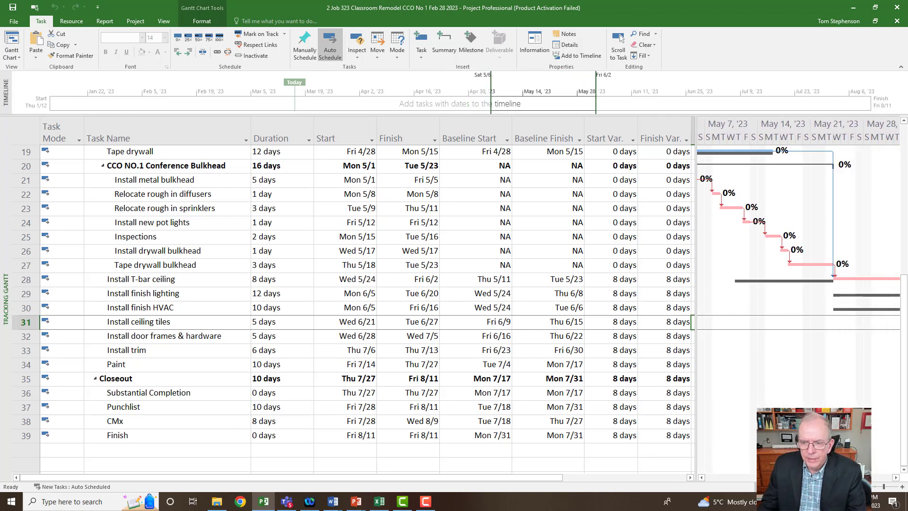
{"action": "scroll", "coordinate": [416, 320], "scroll_direction": "up", "scroll_amount": 2}
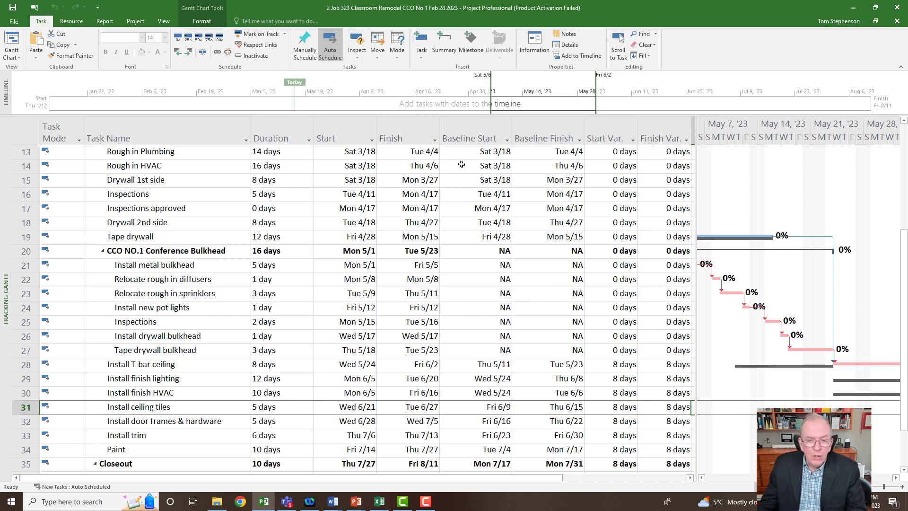
{"action": "left_click", "coordinate": [19, 254]}
{"action": "left_click_drag", "start_coordinate": [19, 254], "coordinate": [61, 355]}
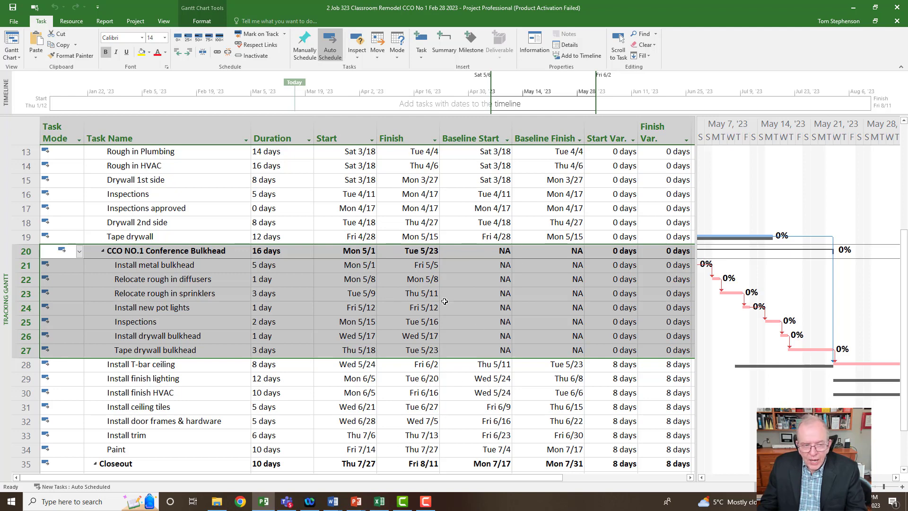
{"action": "left_click", "coordinate": [135, 21]}
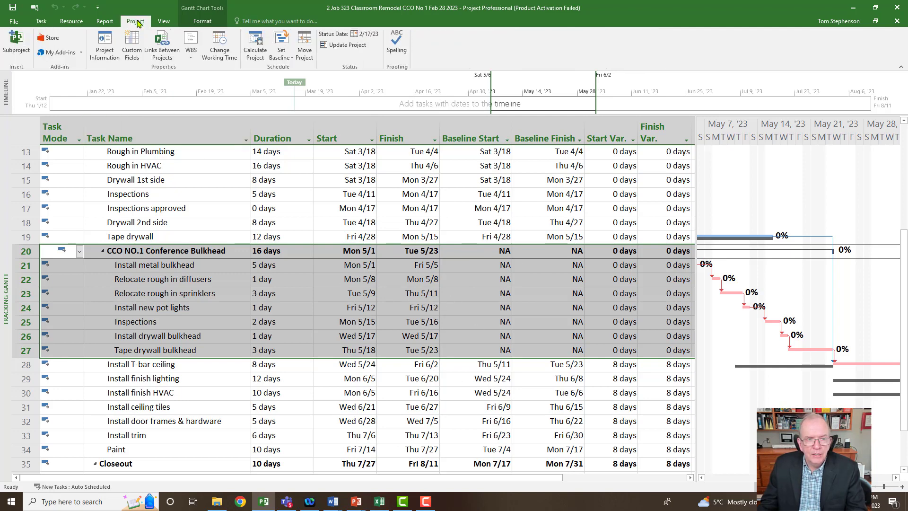
{"action": "left_click", "coordinate": [282, 56]}
{"action": "left_click", "coordinate": [287, 69]}
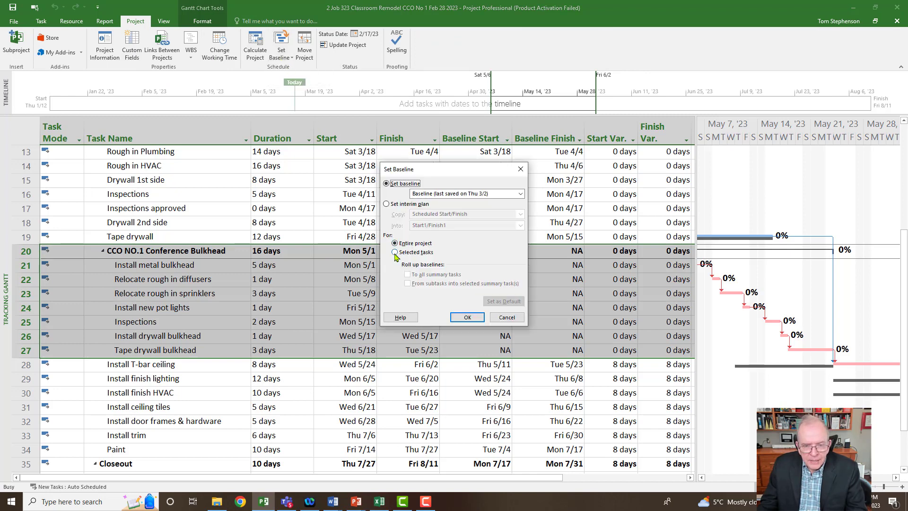
{"action": "left_click", "coordinate": [396, 252]}
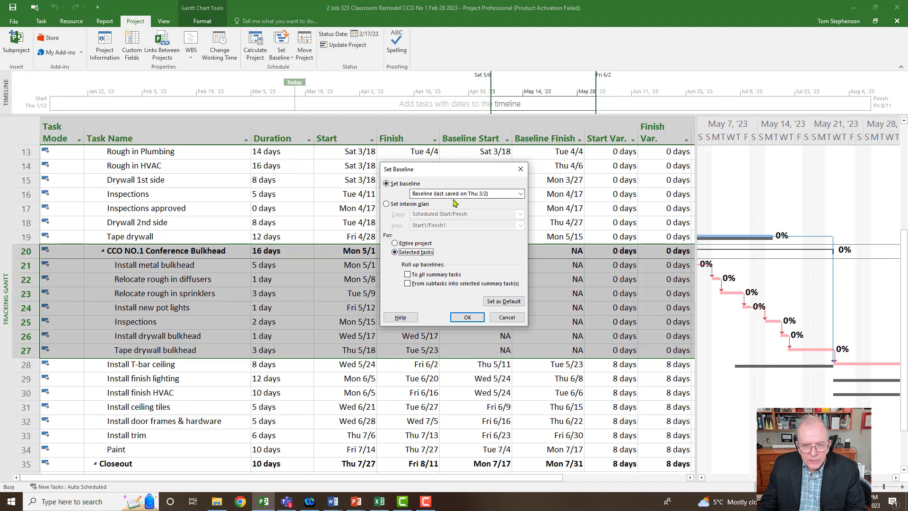
{"action": "left_click_drag", "start_coordinate": [445, 172], "coordinate": [359, 83]}
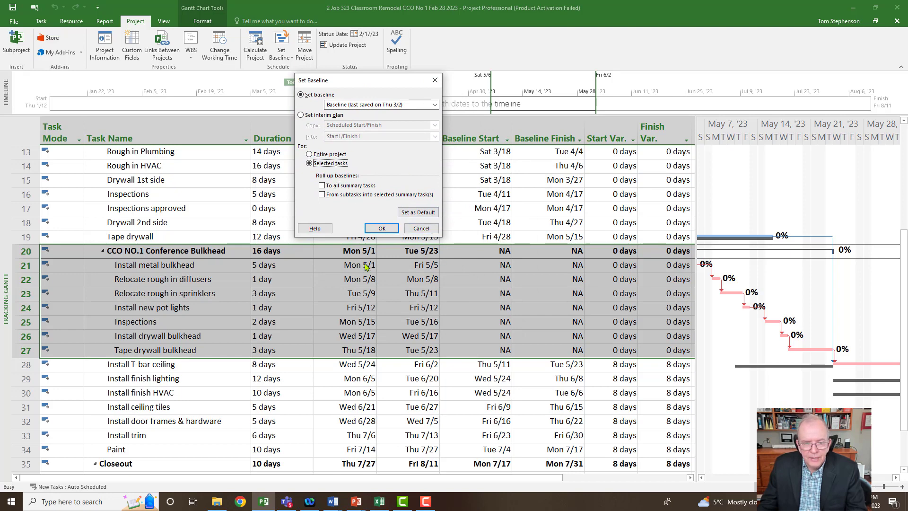
{"action": "scroll", "coordinate": [365, 266], "scroll_direction": "down", "scroll_amount": 1}
{"action": "left_click_drag", "start_coordinate": [353, 76], "coordinate": [346, 33]}
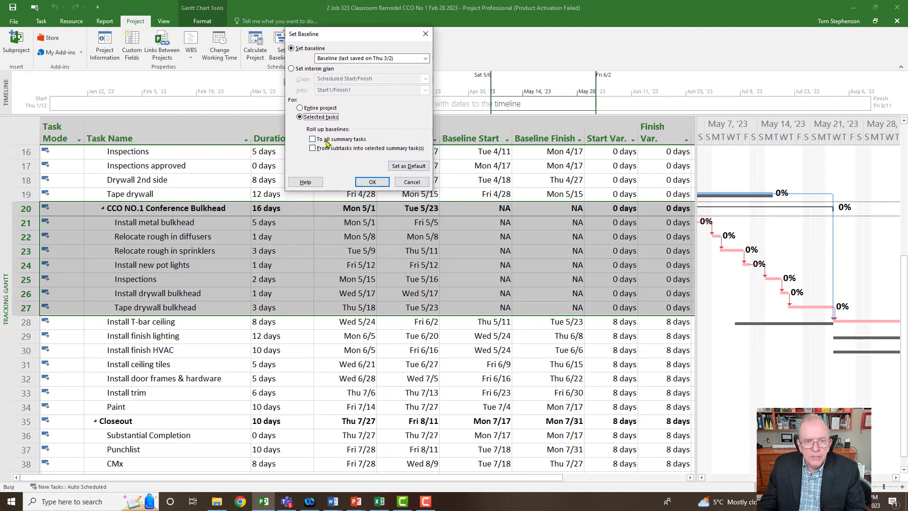
{"action": "left_click", "coordinate": [370, 183]}
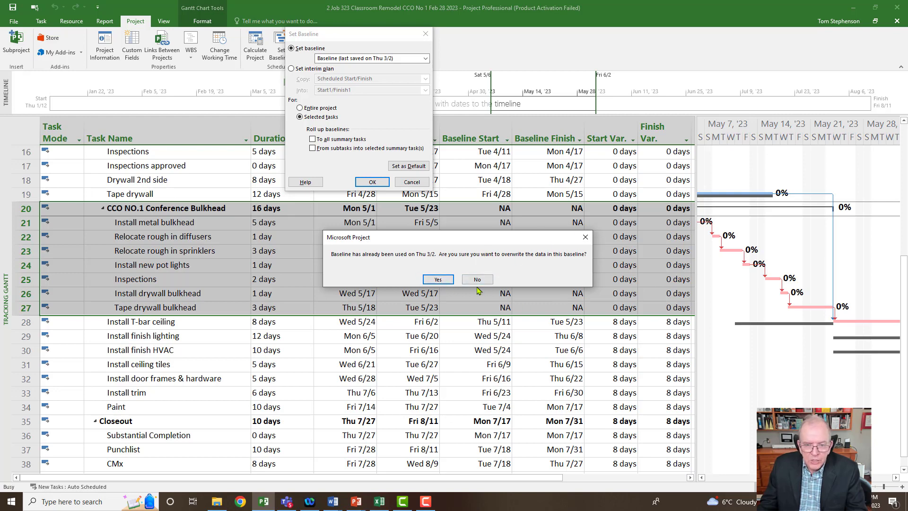
{"action": "left_click", "coordinate": [438, 280]}
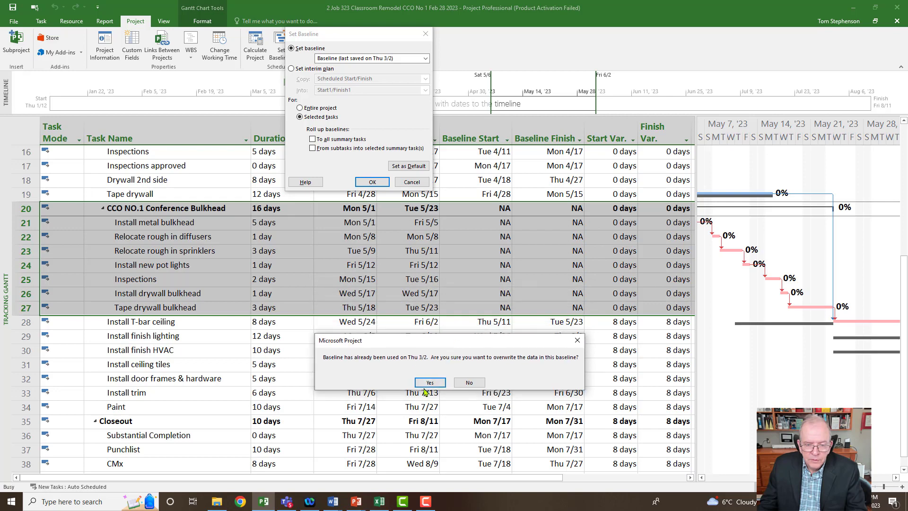
{"action": "left_click", "coordinate": [425, 383]}
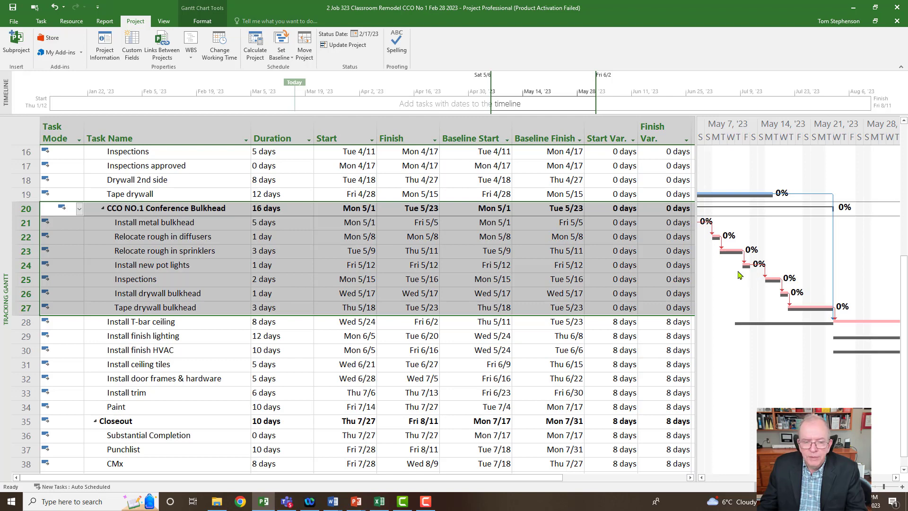
Set the duration of Install metal bulkhead to 6 days.
{"action": "left_click", "coordinate": [299, 224]}
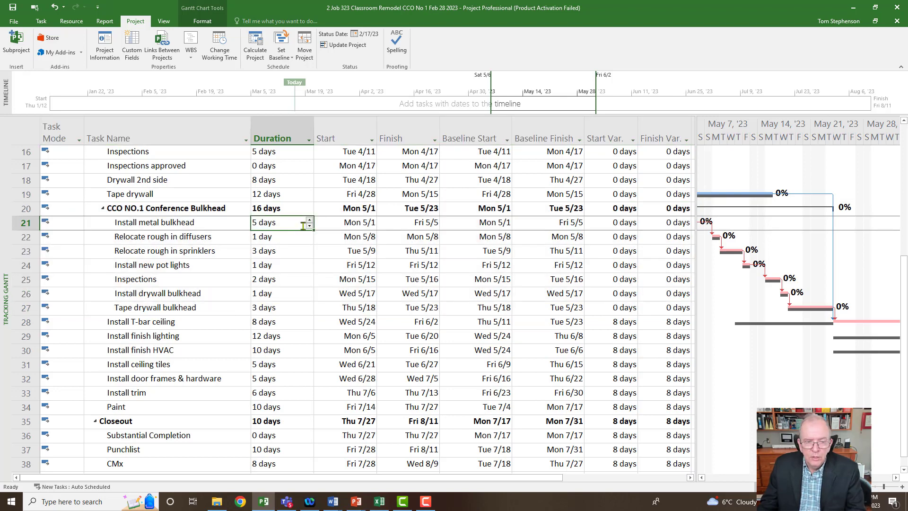
{"action": "left_click", "coordinate": [311, 221]}
{"action": "left_click", "coordinate": [303, 239]}
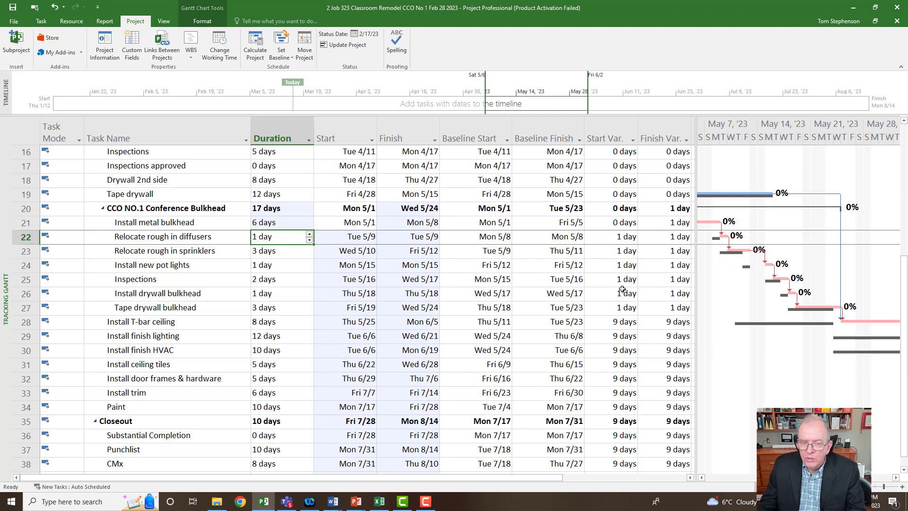
Set the duration of the Install metal bulkhead task to 5 days.
{"action": "left_click", "coordinate": [297, 225]}
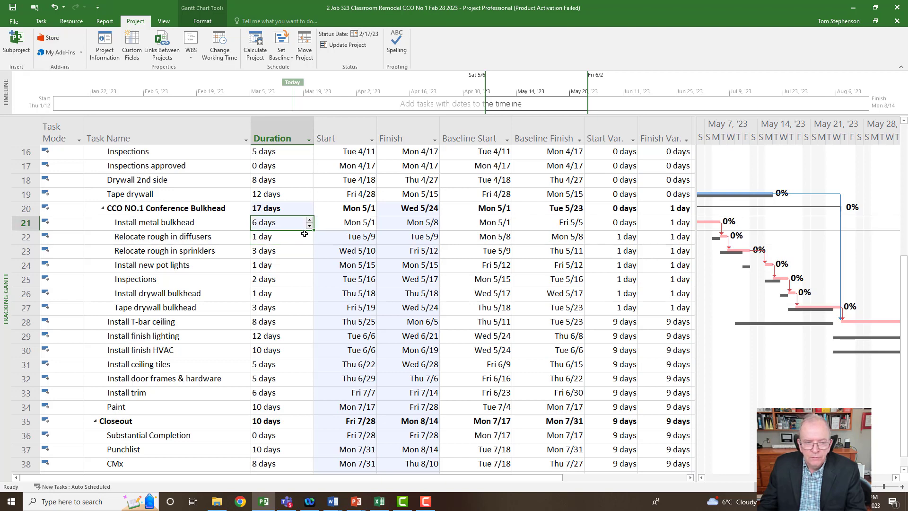
{"action": "left_click", "coordinate": [310, 227]}
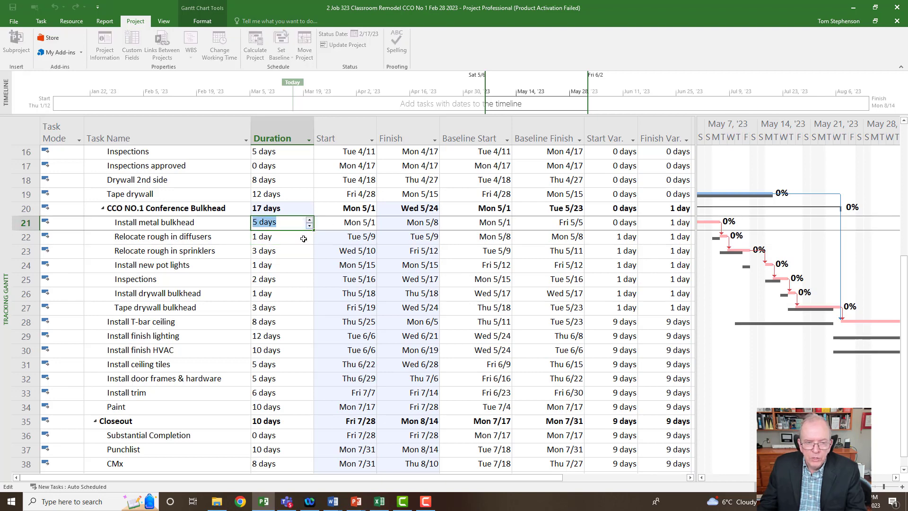
{"action": "left_click", "coordinate": [304, 239]}
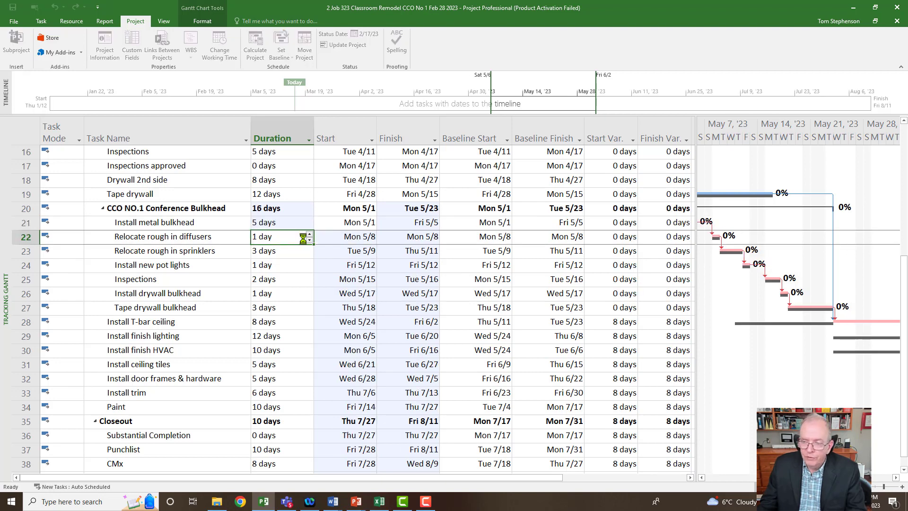
{"action": "left_click", "coordinate": [281, 296]}
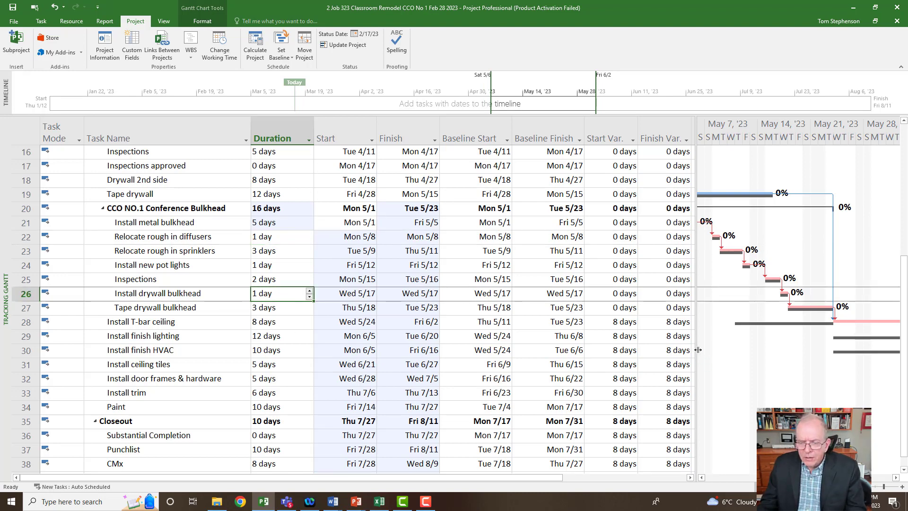
Narrow the table area to end at the Start Var. column and examine the Gantt bars against their baselines through to the Finish task.
{"action": "left_click_drag", "start_coordinate": [698, 350], "coordinate": [694, 350]}
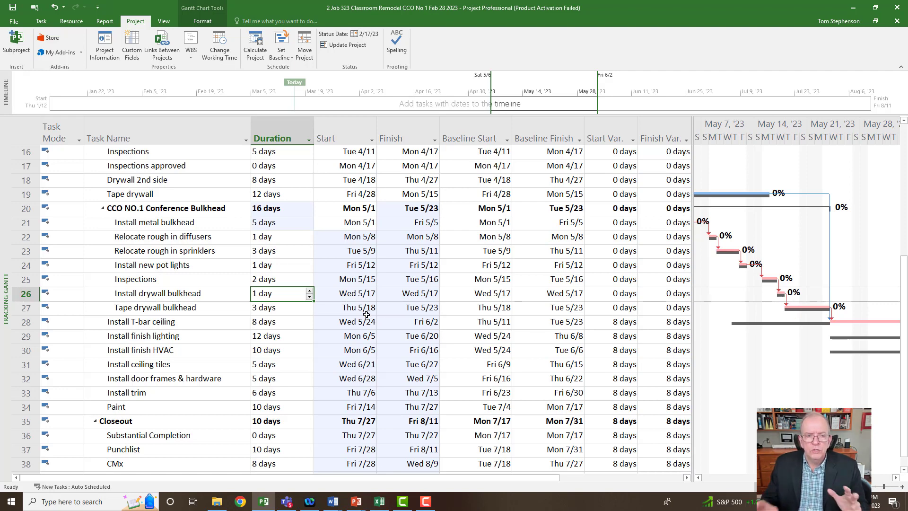
{"action": "scroll", "coordinate": [368, 312], "scroll_direction": "up", "scroll_amount": 3}
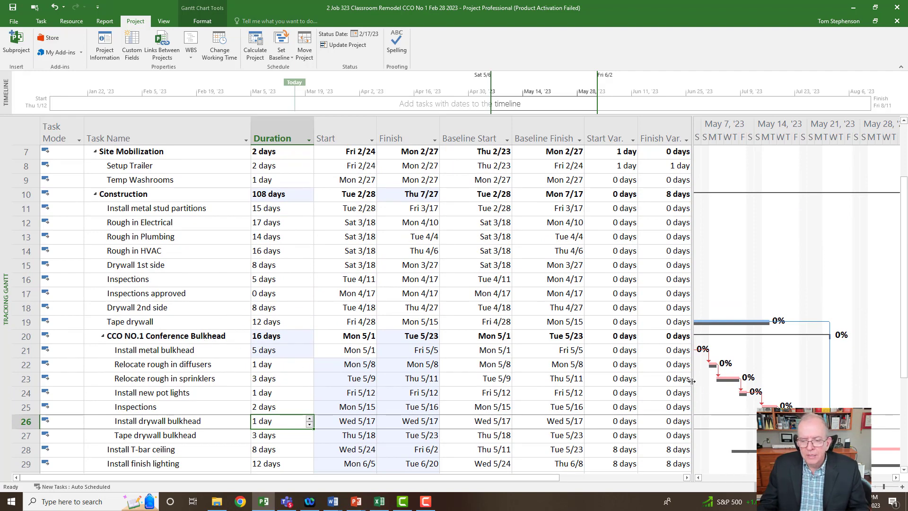
{"action": "left_click_drag", "start_coordinate": [692, 381], "coordinate": [640, 381]}
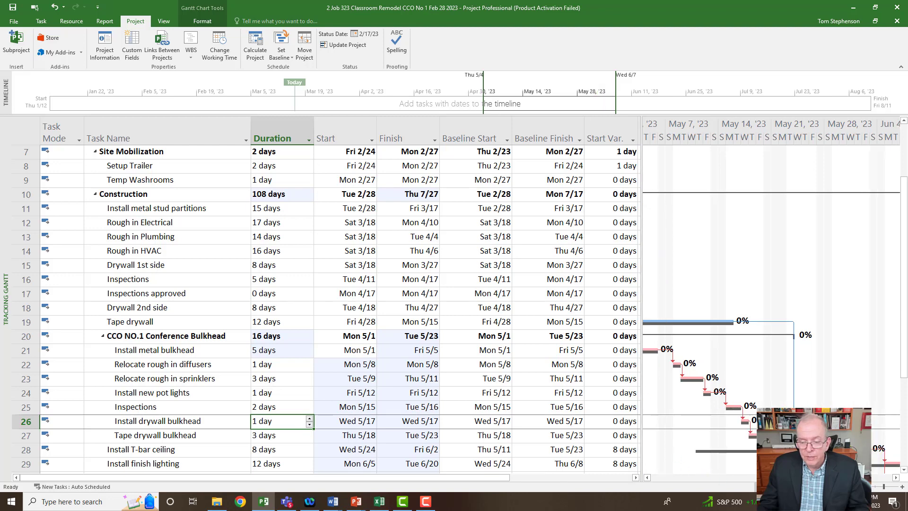
{"action": "left_click", "coordinate": [647, 478]}
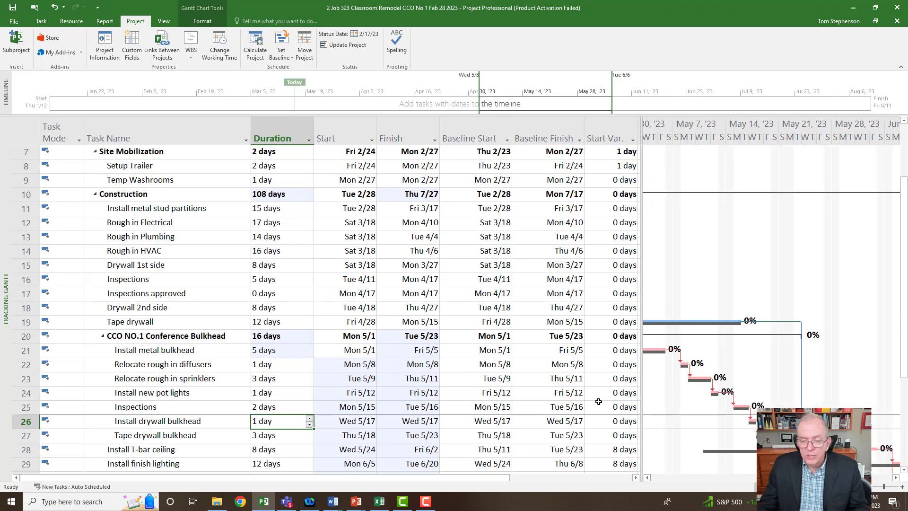
{"action": "scroll", "coordinate": [598, 402], "scroll_direction": "down", "scroll_amount": 2}
{"action": "scroll", "coordinate": [605, 386], "scroll_direction": "down", "scroll_amount": 1}
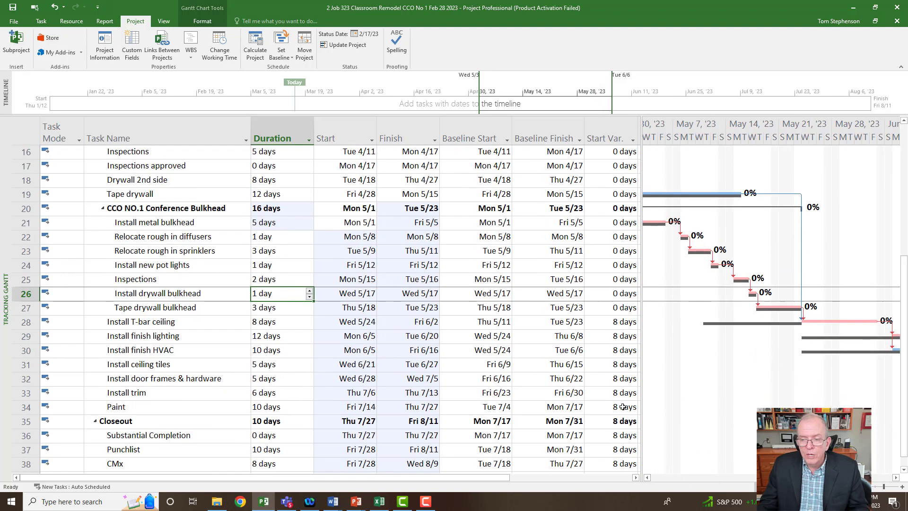
{"action": "left_click", "coordinate": [647, 478]}
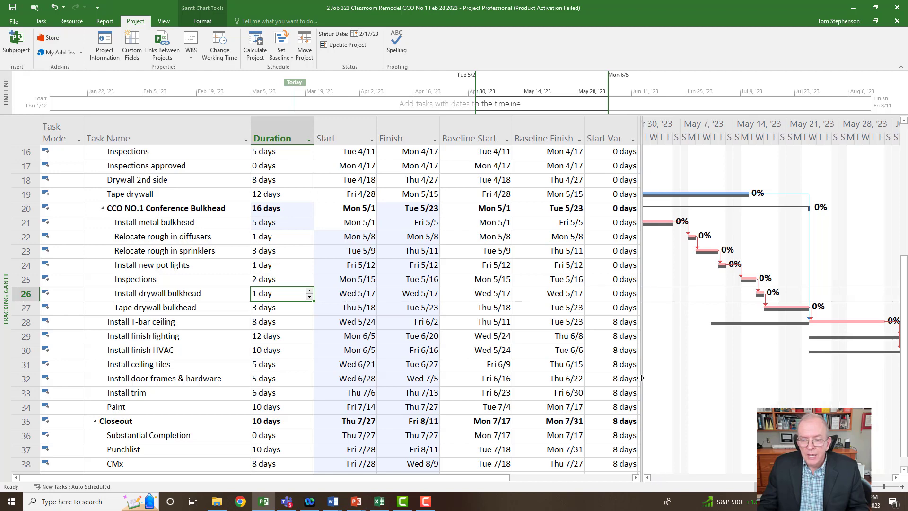
{"action": "scroll", "coordinate": [641, 378], "scroll_direction": "down", "scroll_amount": 1}
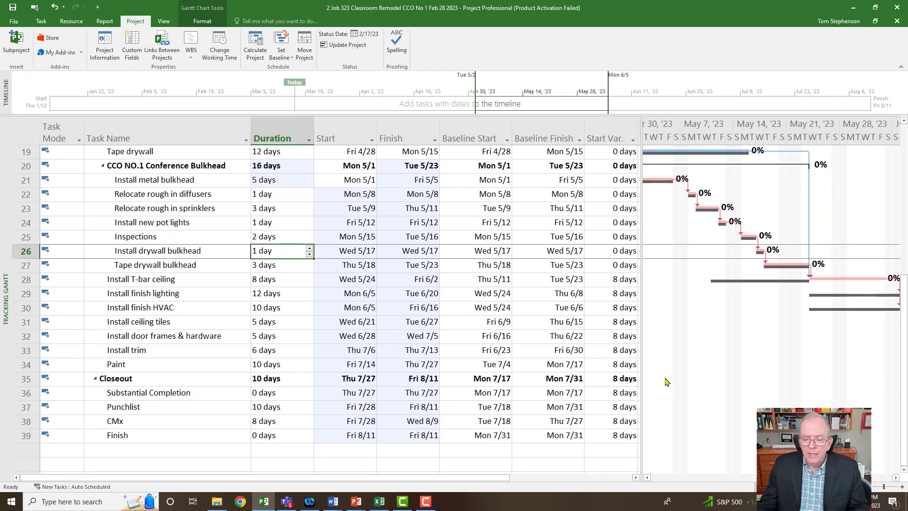